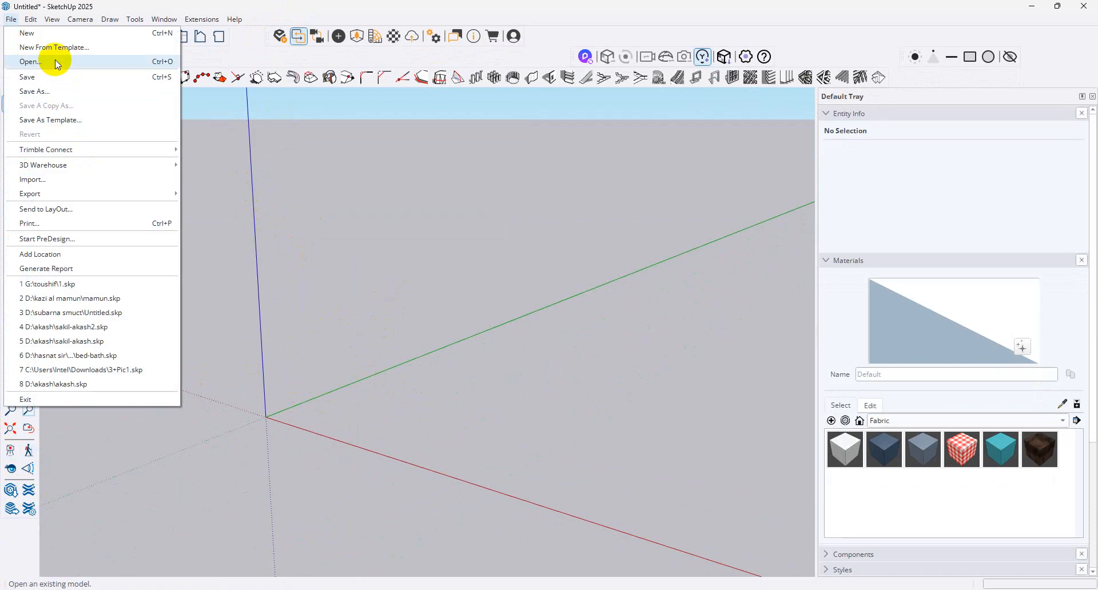
- Browse the E:, F: and G: drives for the model file to open
{"action": "left_click", "coordinate": [53, 60]}
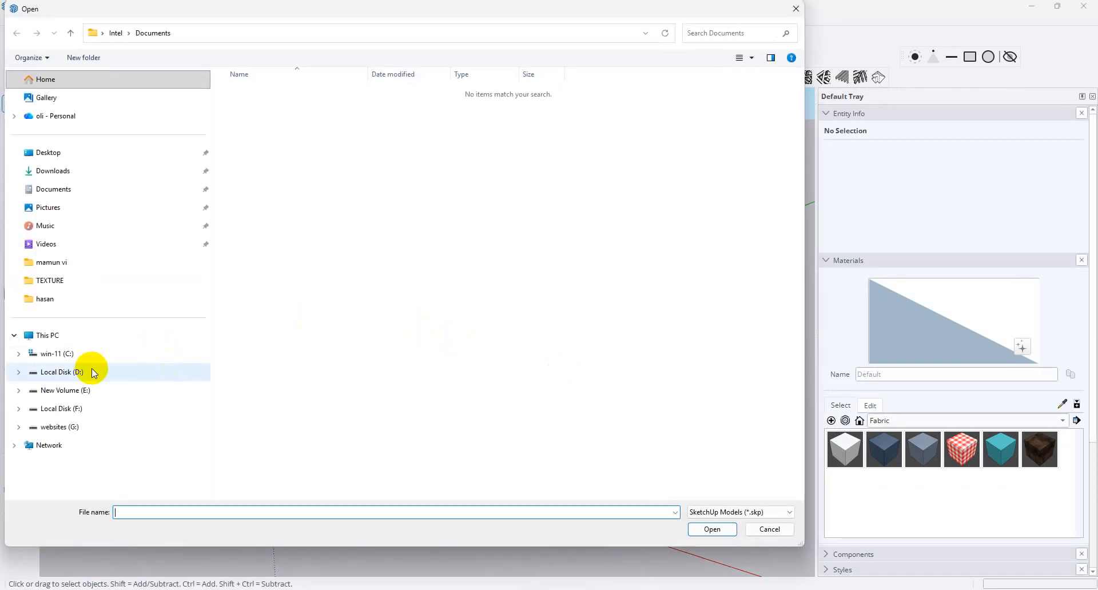
{"action": "left_click", "coordinate": [123, 389]}
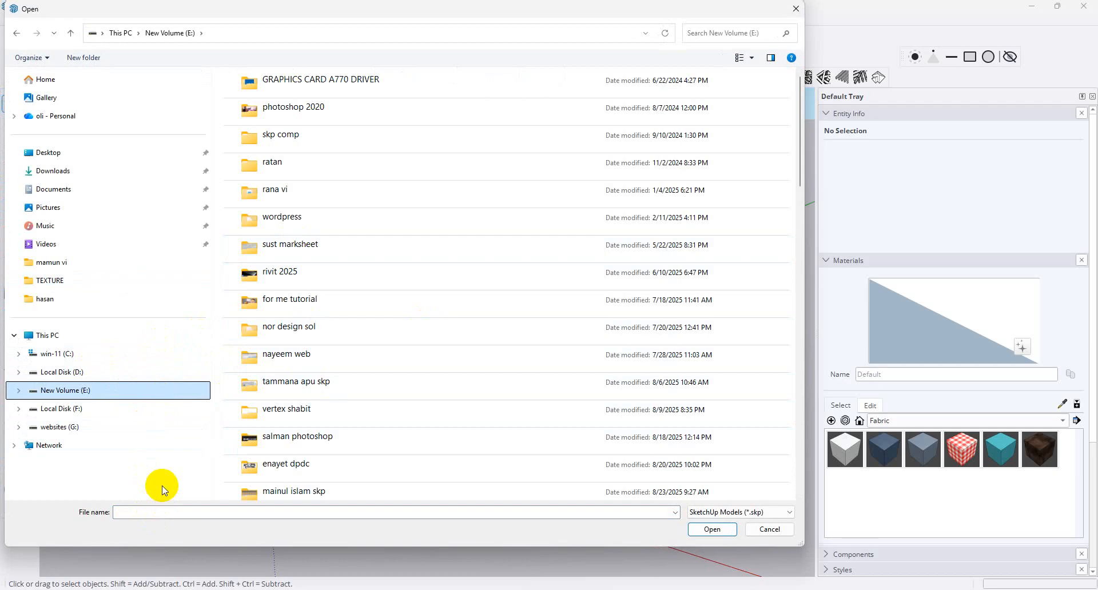
{"action": "scroll", "coordinate": [326, 372], "scroll_direction": "down", "scroll_amount": 2}
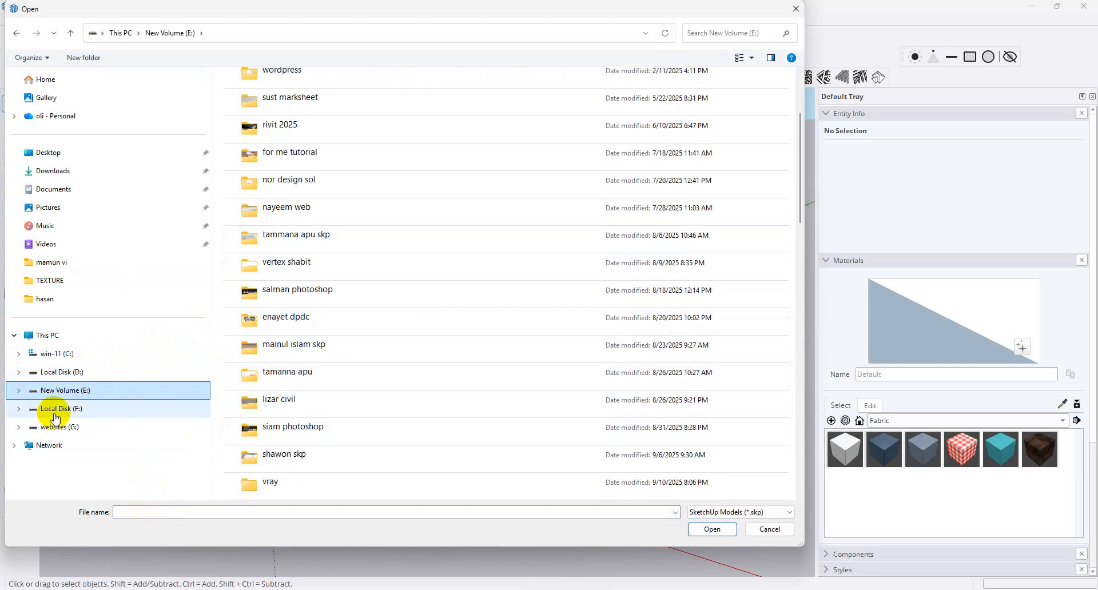
{"action": "left_click", "coordinate": [57, 408]}
{"action": "left_click", "coordinate": [292, 207]}
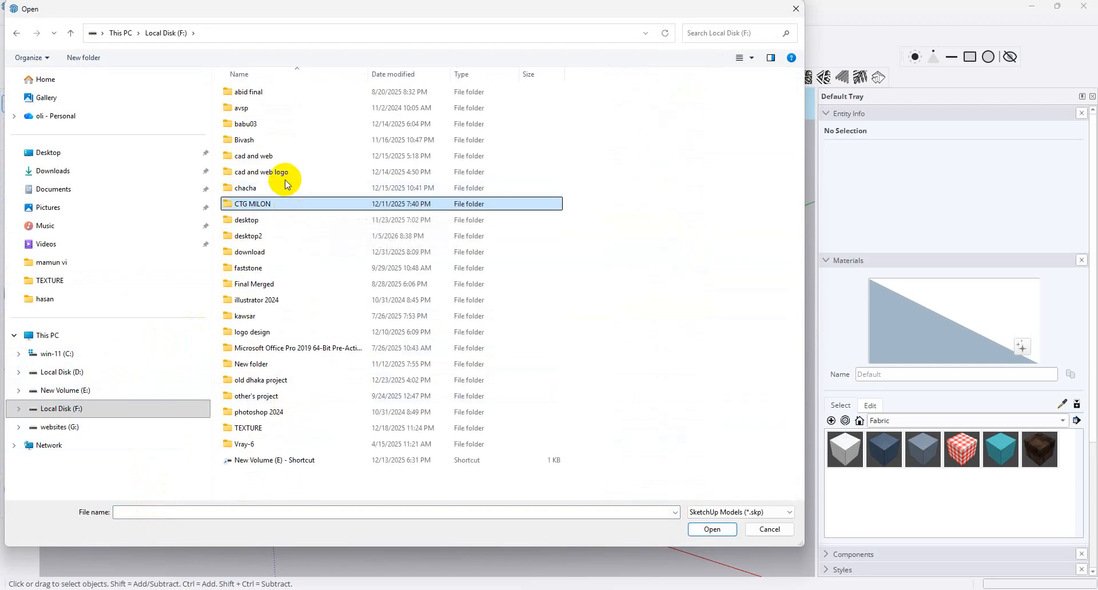
{"action": "left_click", "coordinate": [271, 139]}
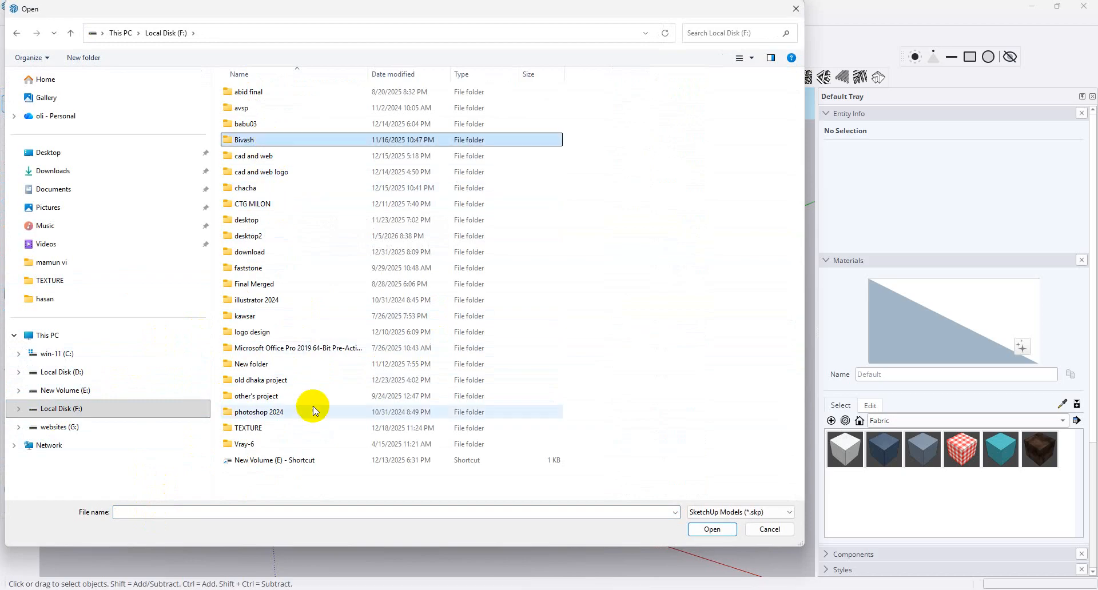
{"action": "left_click", "coordinate": [98, 426]}
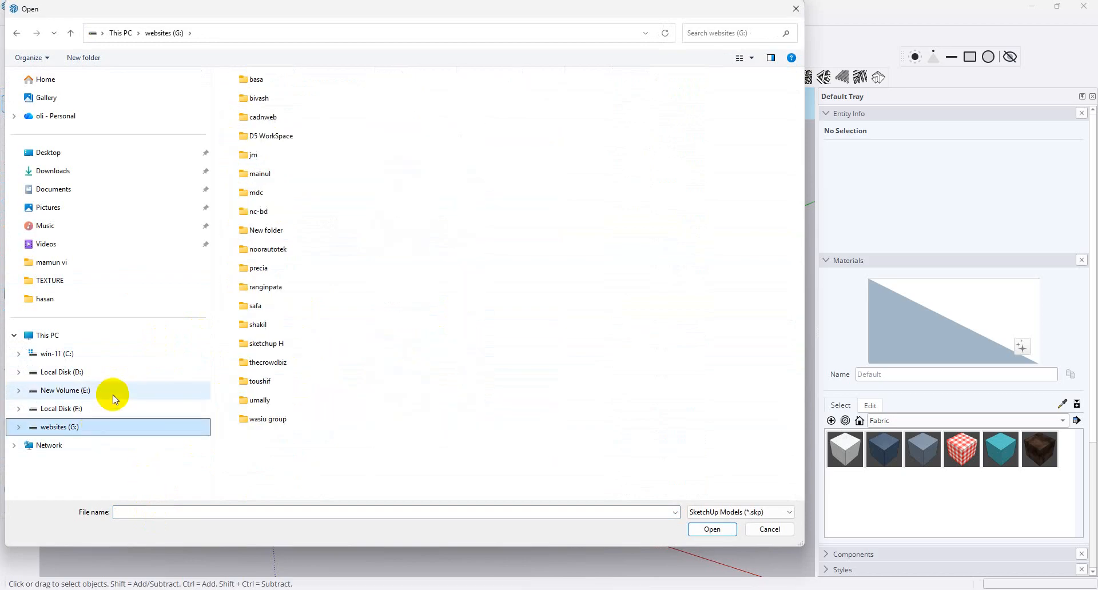
{"action": "double_click", "coordinate": [263, 98]}
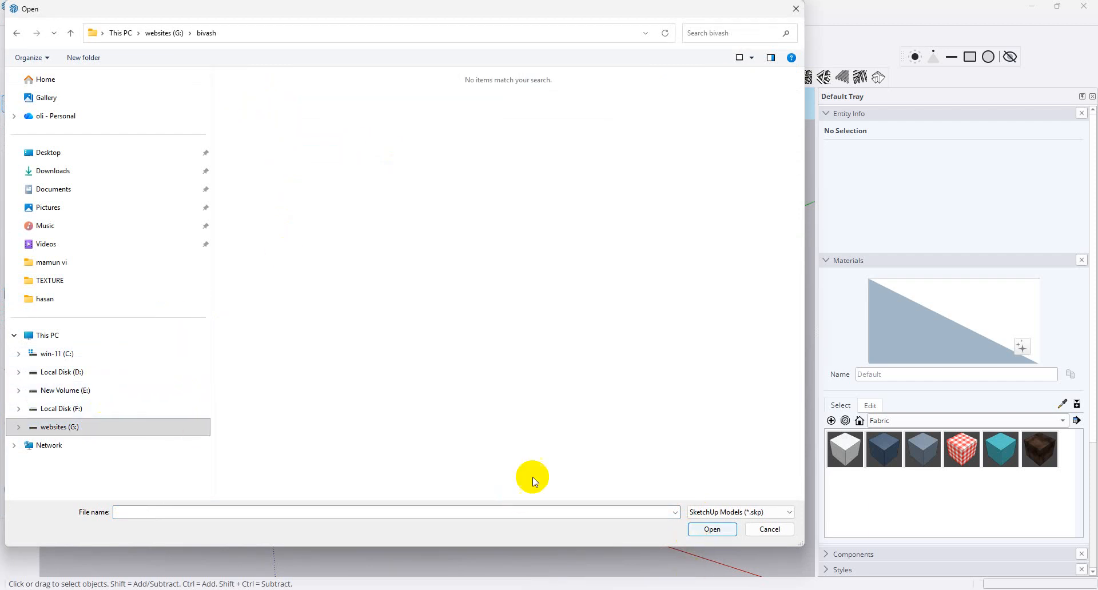
{"action": "left_click", "coordinate": [100, 409]}
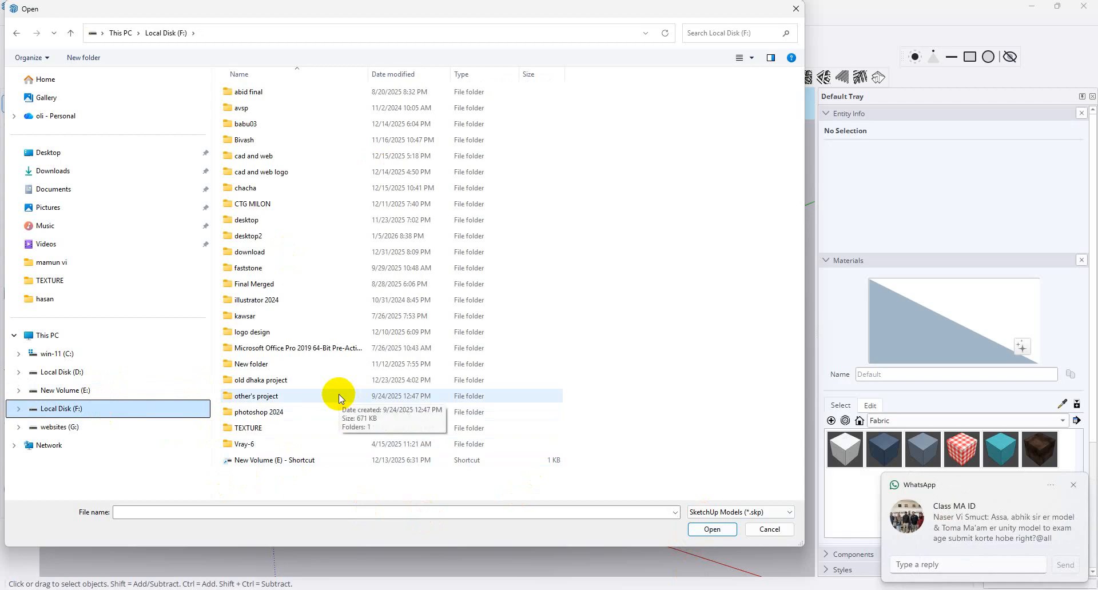
{"action": "left_click", "coordinate": [266, 171]}
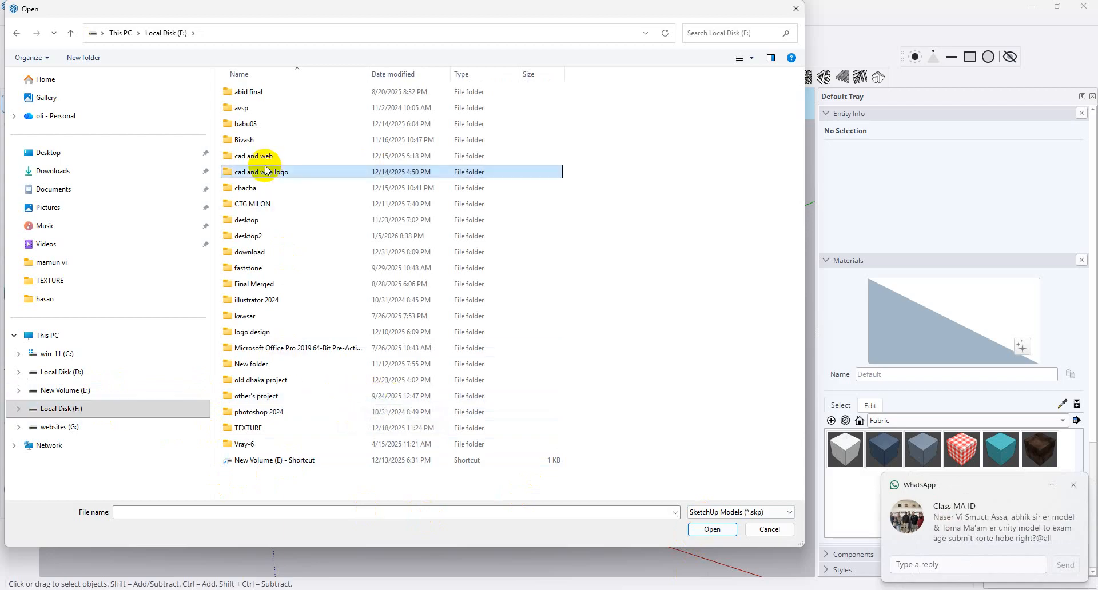
{"action": "left_click", "coordinate": [268, 156]}
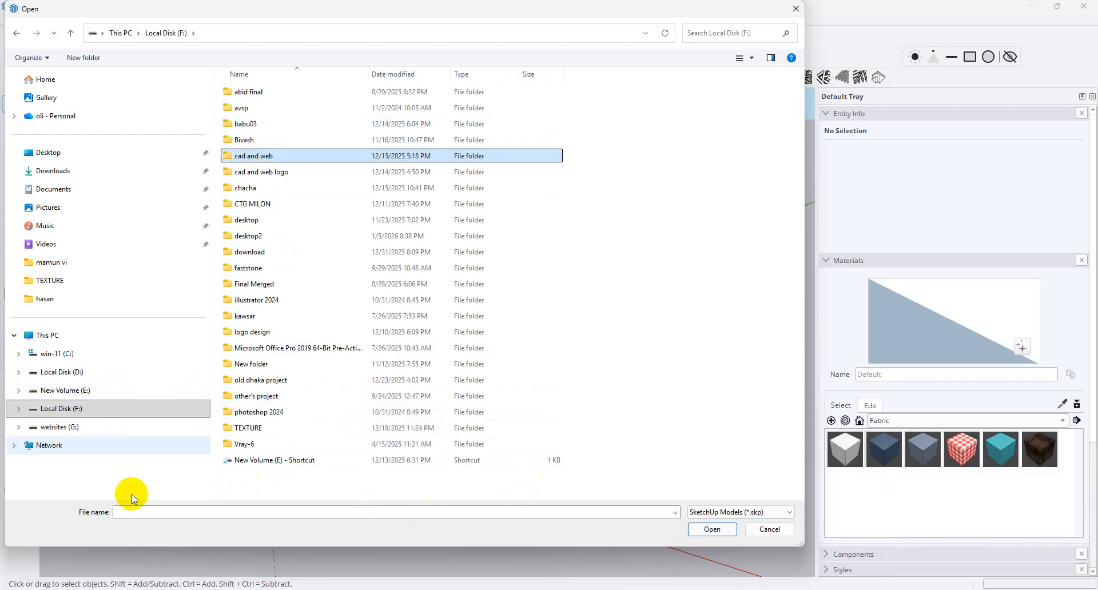
- Open the tv1 model from its project folder on drive D: without saving the untitled model
{"action": "double_click", "coordinate": [297, 157]}
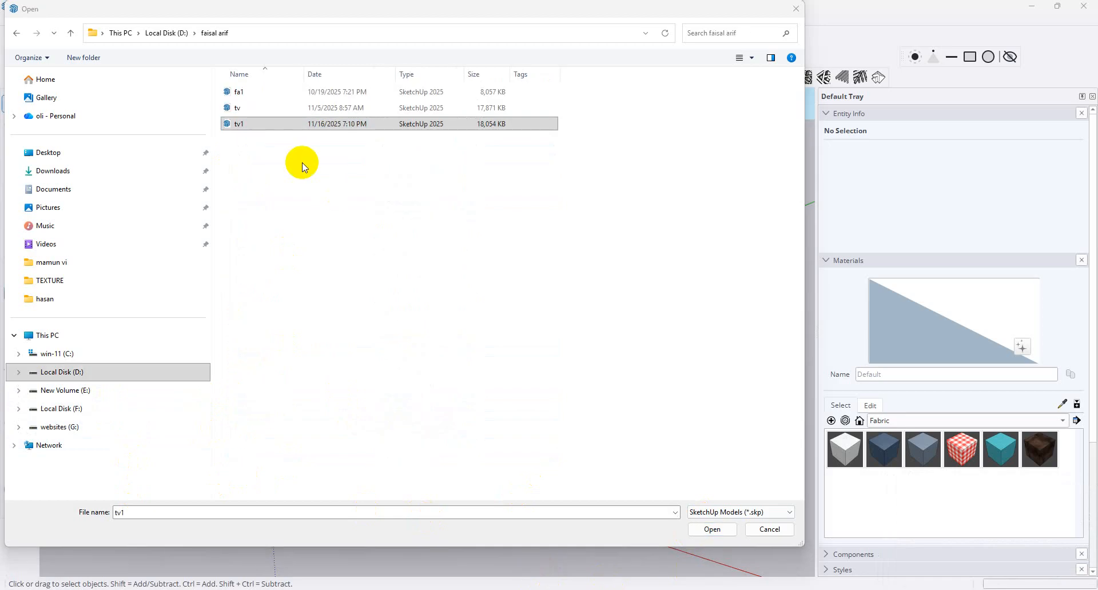
{"action": "double_click", "coordinate": [255, 118]}
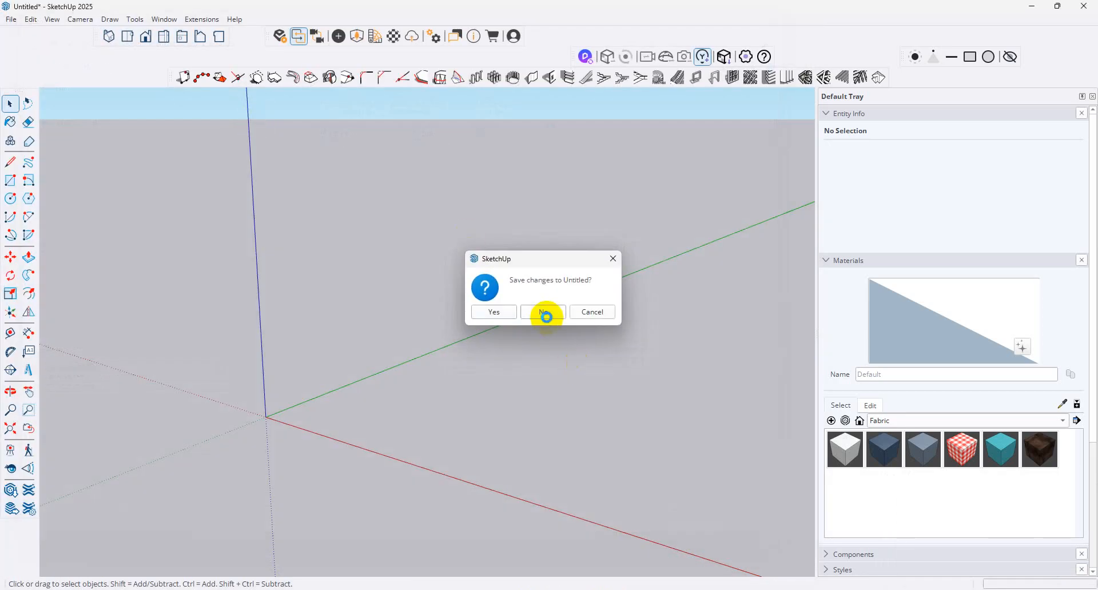
{"action": "left_click", "coordinate": [546, 317]}
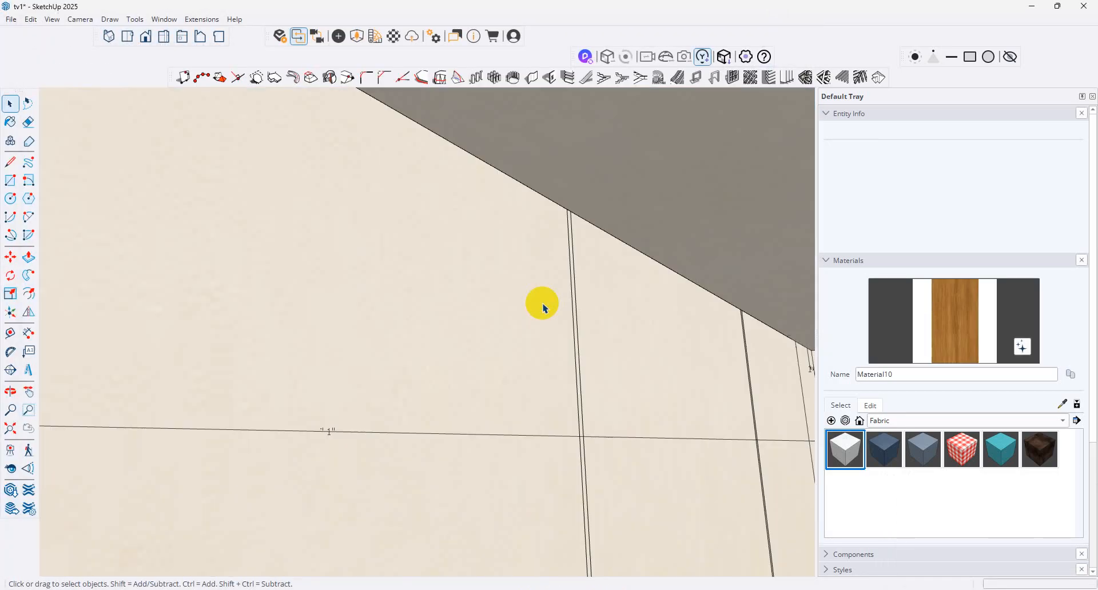
- Examine the modelled interior, from the kitchen cabinets to the living room's window, sofa and TV wall
{"action": "middle_click_drag", "start_coordinate": [542, 304], "coordinate": [816, 382]}
{"action": "middle_click_drag", "start_coordinate": [576, 363], "coordinate": [617, 416]}
{"action": "scroll", "coordinate": [574, 426], "scroll_direction": "down", "scroll_amount": 5}
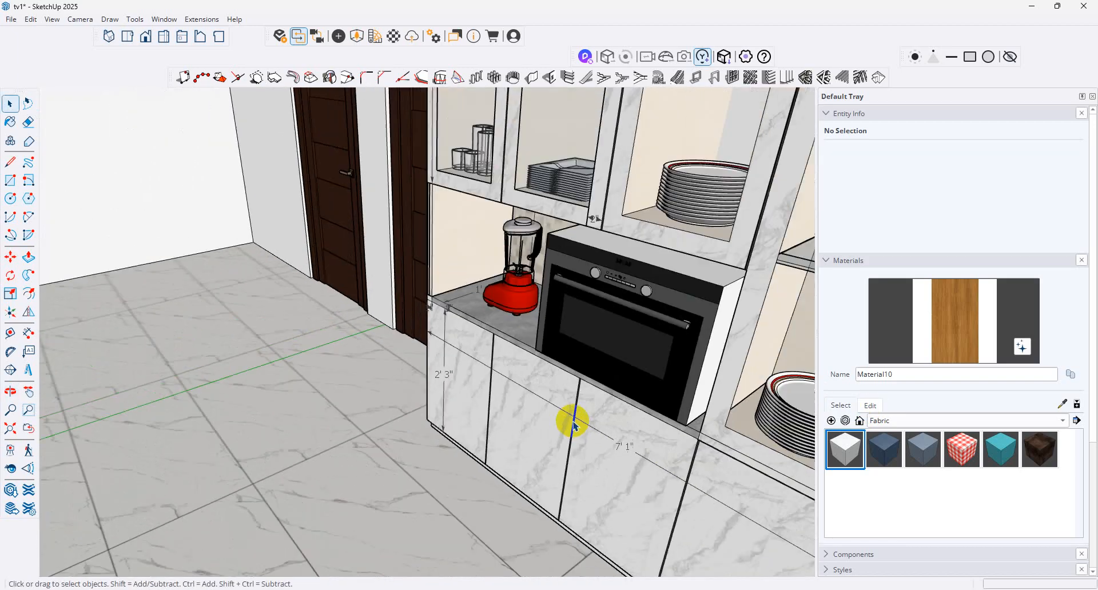
{"action": "scroll", "coordinate": [573, 426], "scroll_direction": "up", "scroll_amount": 5}
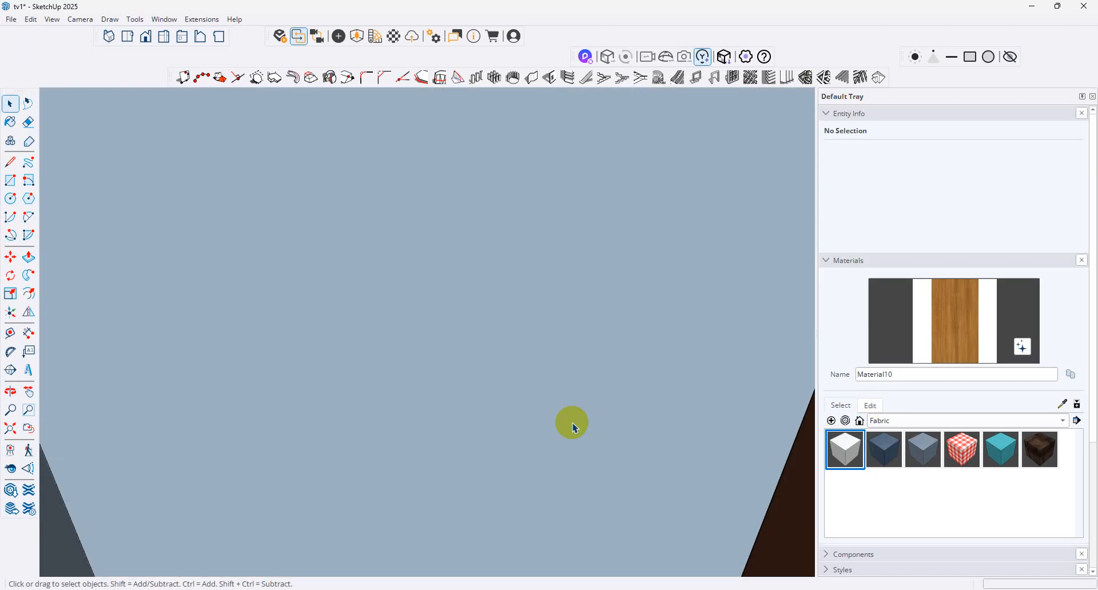
{"action": "left_click", "coordinate": [17, 429]}
{"action": "left_click", "coordinate": [18, 467]}
{"action": "left_click_drag", "start_coordinate": [592, 228], "coordinate": [743, 149]}
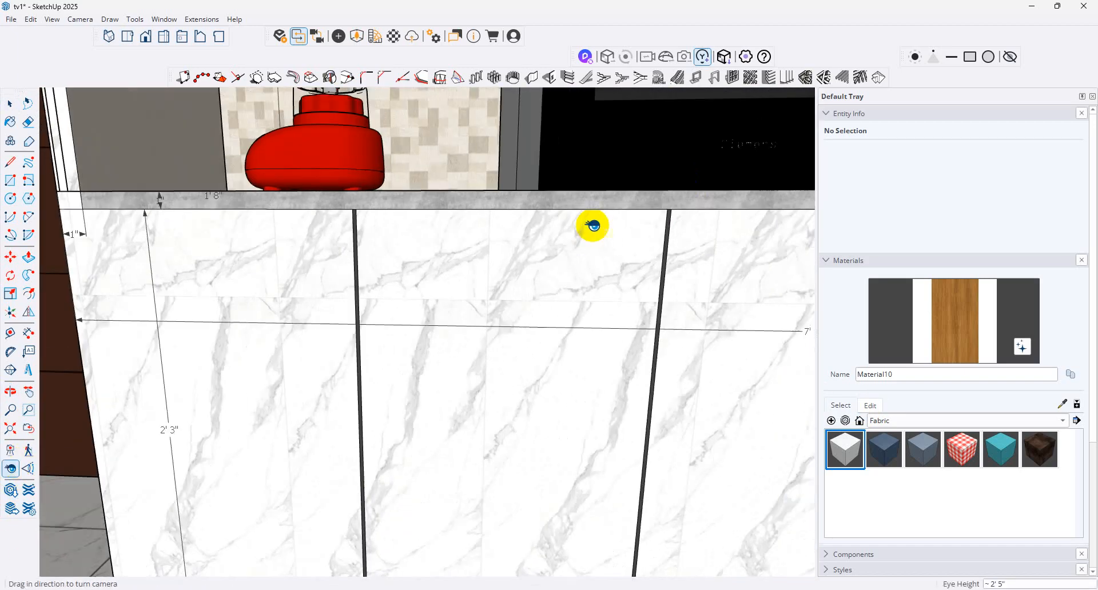
{"action": "left_click_drag", "start_coordinate": [240, 355], "coordinate": [1064, 281]}
{"action": "left_click_drag", "start_coordinate": [285, 320], "coordinate": [864, 359]}
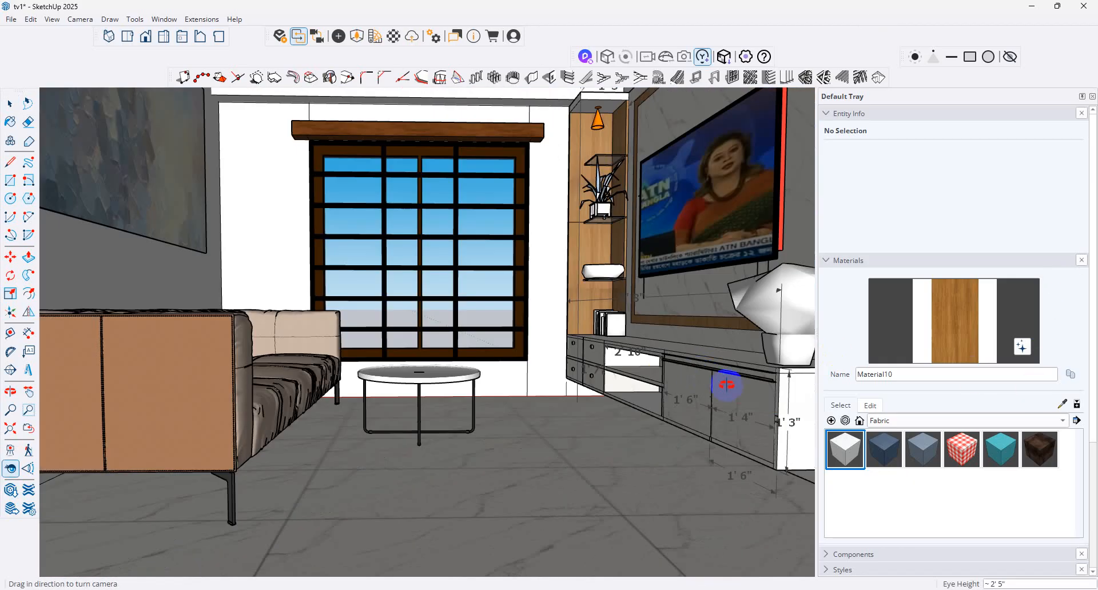
{"action": "middle_click_drag", "start_coordinate": [726, 385], "coordinate": [541, 379]}
{"action": "scroll", "coordinate": [549, 385], "scroll_direction": "up", "scroll_amount": 3}
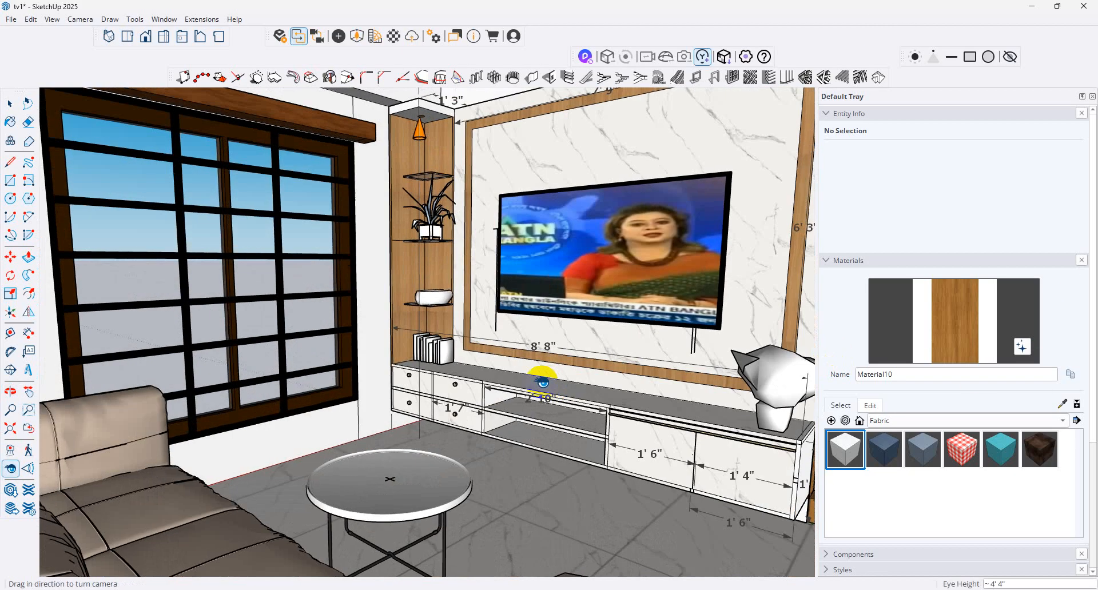
{"action": "left_click_drag", "start_coordinate": [595, 279], "coordinate": [628, 230]}
- Draw a 10' 3" by 10' 10" rectangle over the room's ceiling opening and a 5' 5" by 10' 3" rectangle over its far half
{"action": "scroll", "coordinate": [458, 285], "scroll_direction": "down", "scroll_amount": 1}
{"action": "middle_click_drag", "start_coordinate": [395, 234], "coordinate": [570, 486]}
{"action": "scroll", "coordinate": [438, 290], "scroll_direction": "down", "scroll_amount": 3}
{"action": "middle_click_drag", "start_coordinate": [443, 306], "coordinate": [484, 375]}
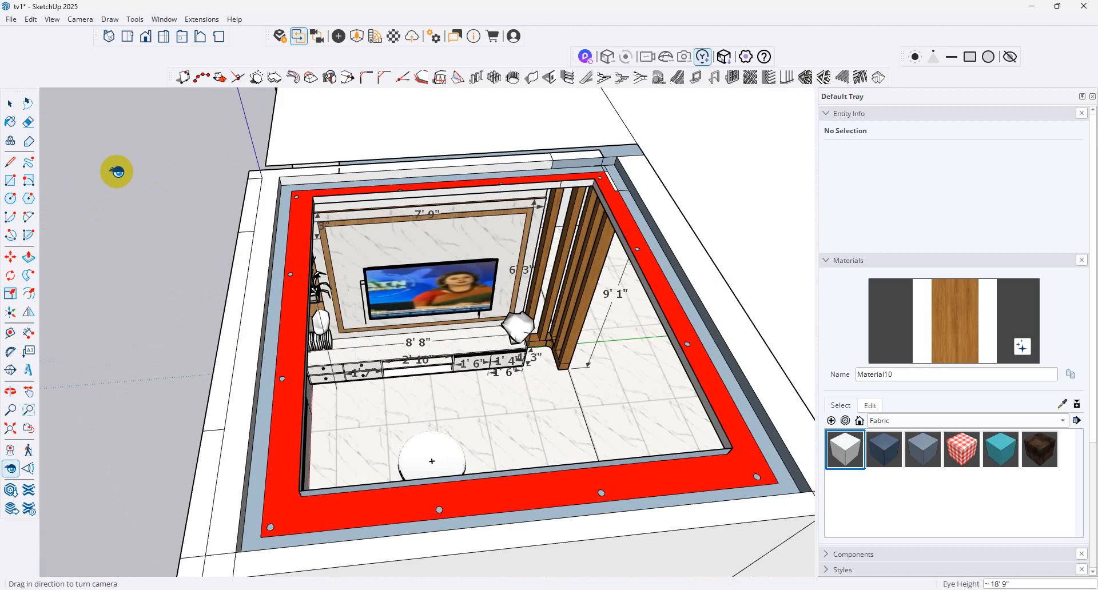
{"action": "left_click", "coordinate": [19, 182]}
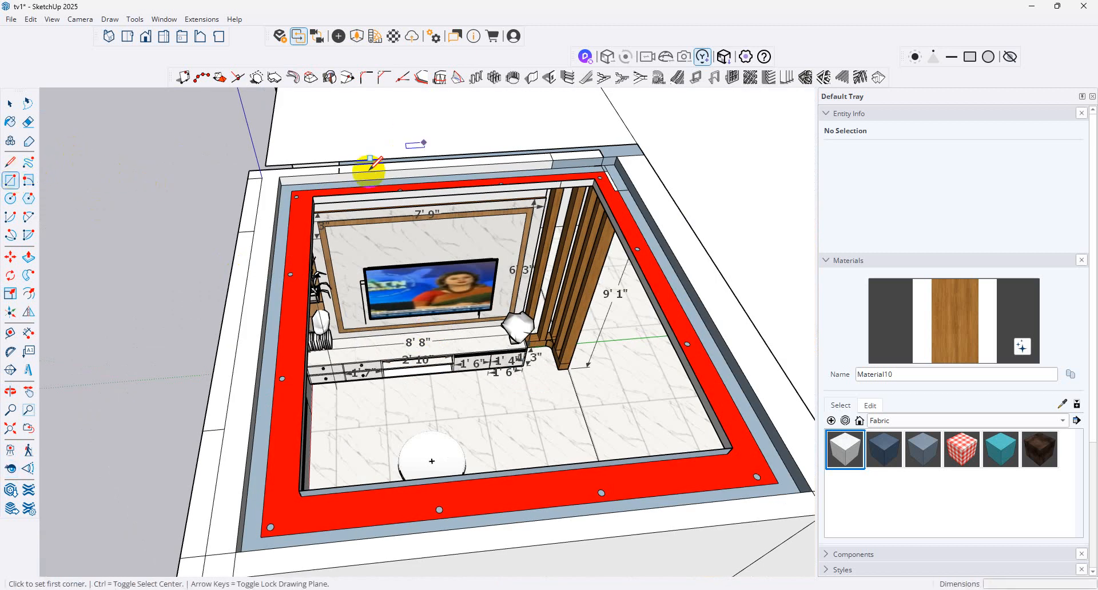
{"action": "left_click", "coordinate": [279, 177]}
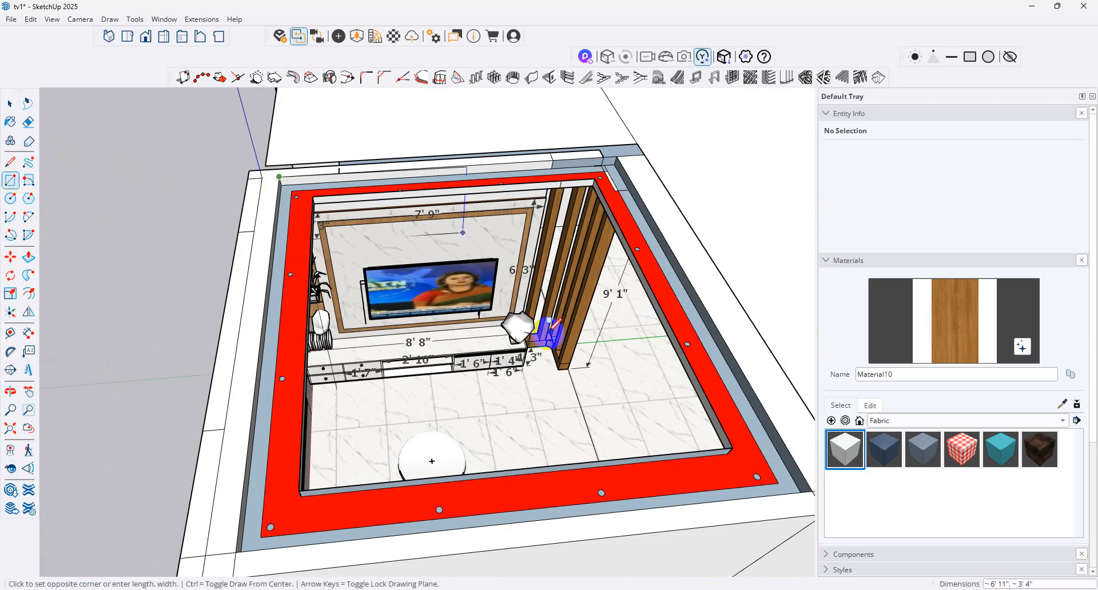
{"action": "left_click", "coordinate": [809, 490]}
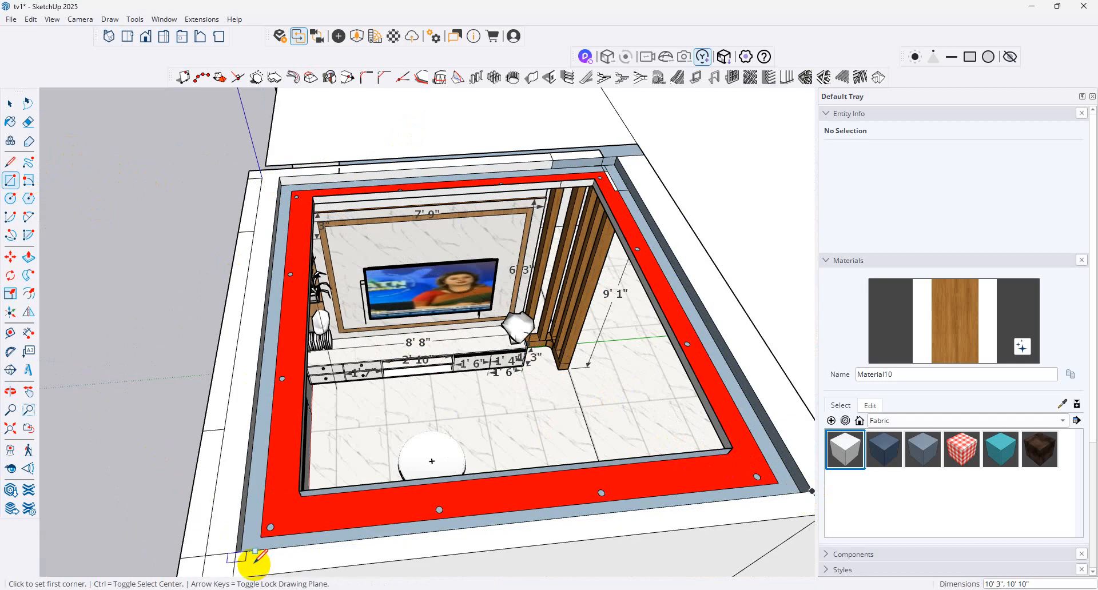
{"action": "left_click", "coordinate": [262, 313]}
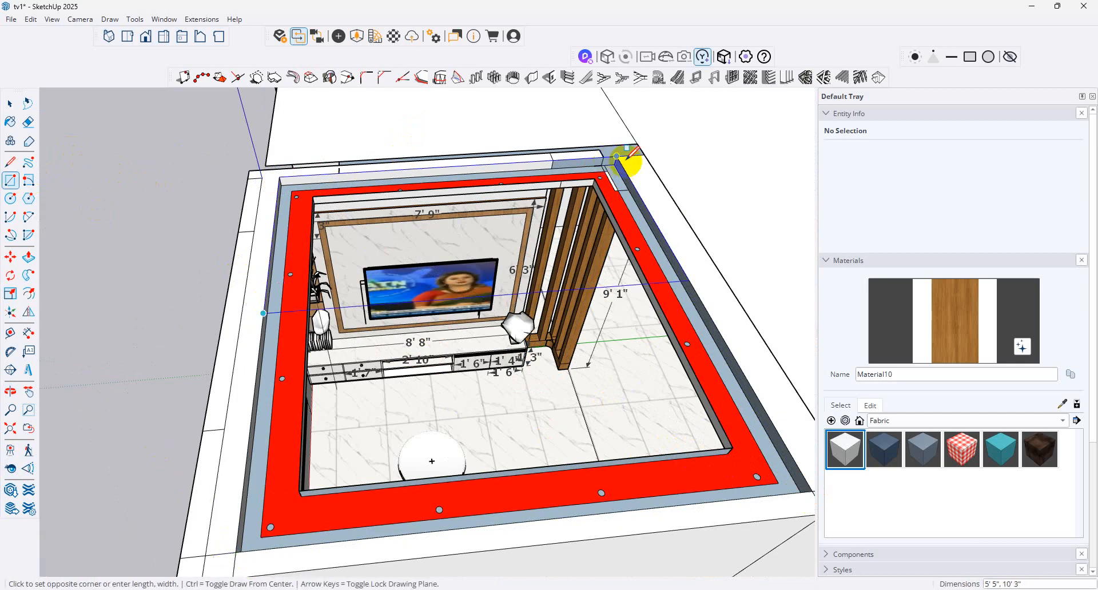
{"action": "left_click", "coordinate": [656, 312]}
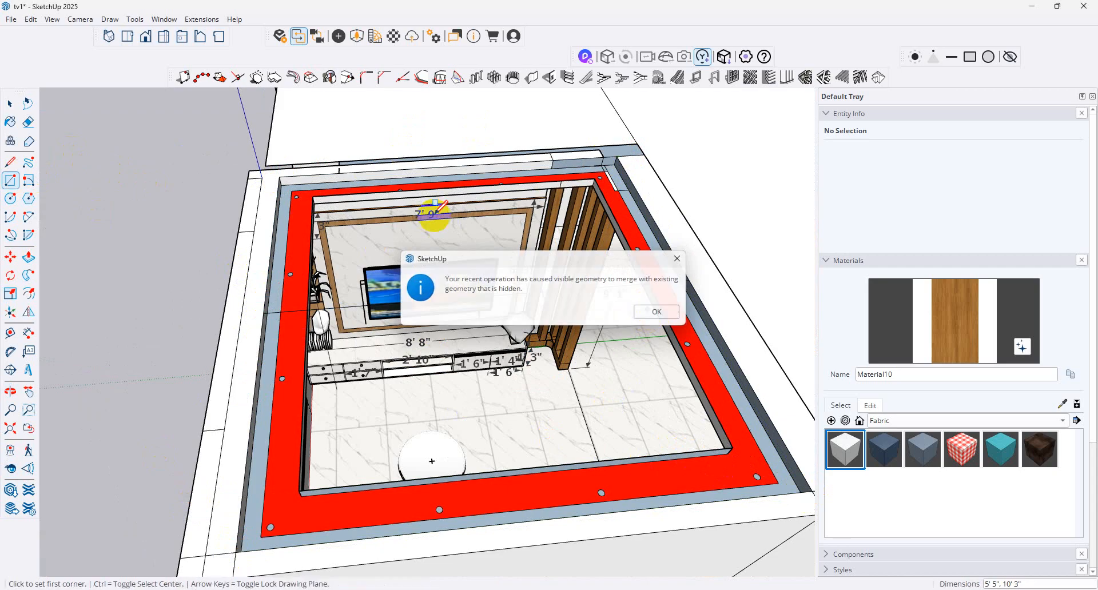
- Unhide all hidden geometry in the model
{"action": "left_click", "coordinate": [52, 18]}
{"action": "mouse_move", "coordinate": [31, 19]}
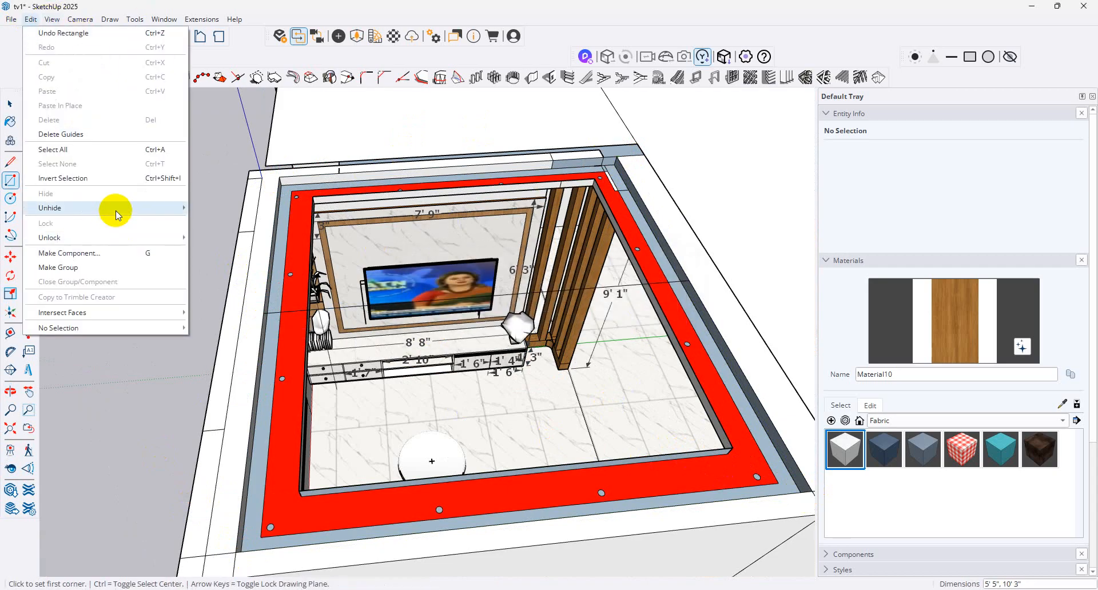
{"action": "mouse_move", "coordinate": [115, 211]}
{"action": "left_click", "coordinate": [223, 236]}
- Preview the living room's TV wall in the Enscape renderer, then return to SketchUp
{"action": "middle_click_drag", "start_coordinate": [427, 366], "coordinate": [216, 176]}
{"action": "middle_click_drag", "start_coordinate": [338, 374], "coordinate": [348, 282]}
{"action": "left_click_drag", "start_coordinate": [349, 282], "coordinate": [353, 358]}
{"action": "left_click", "coordinate": [10, 102]}
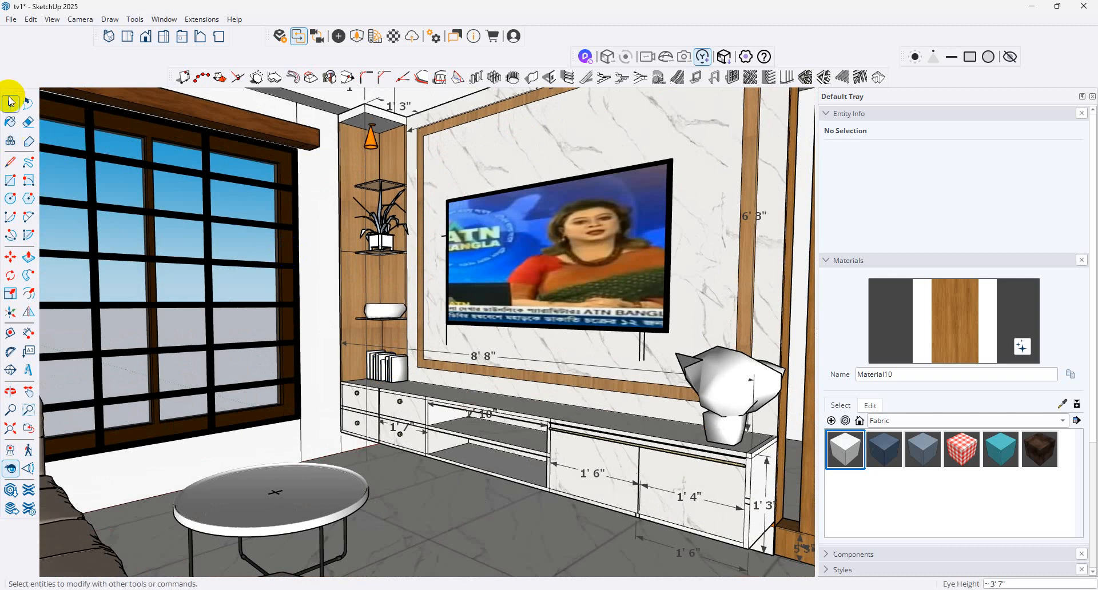
{"action": "left_click", "coordinate": [377, 243]}
{"action": "left_click", "coordinate": [761, 403]}
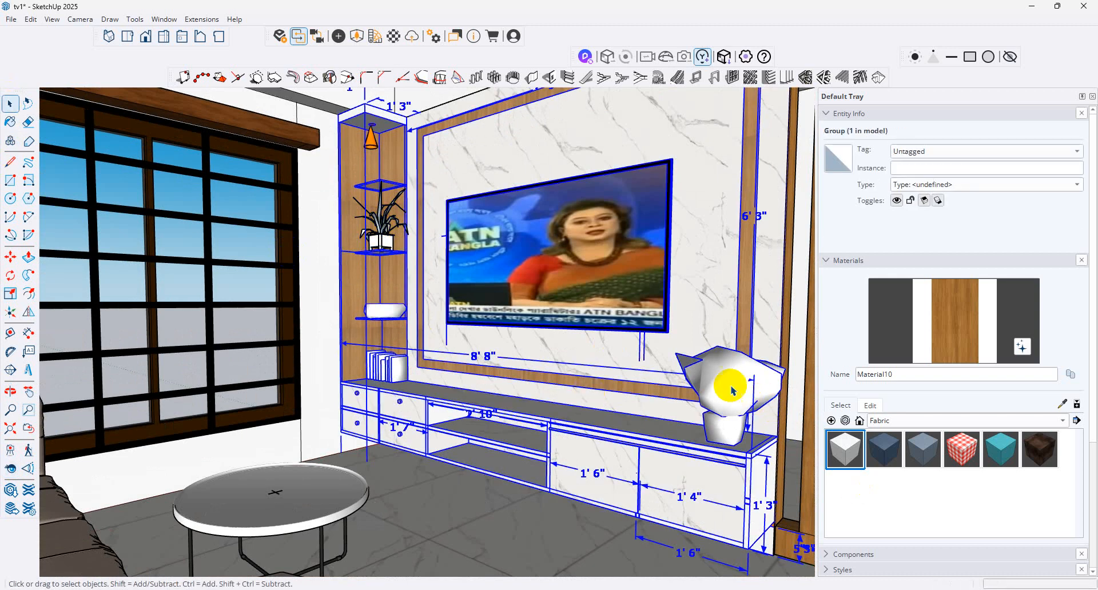
{"action": "double_click", "coordinate": [472, 504]}
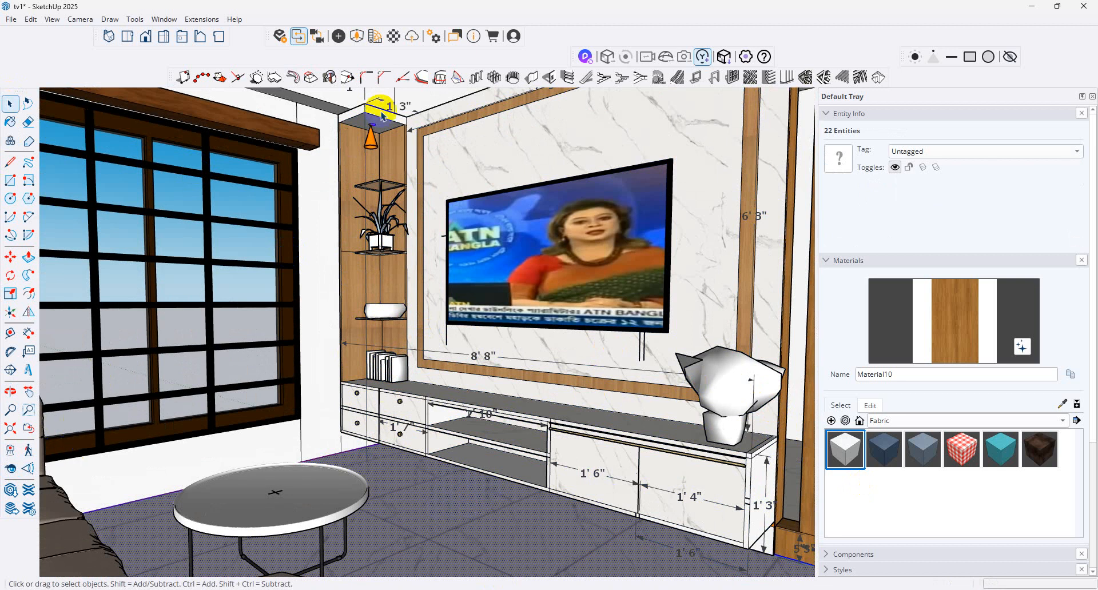
{"action": "left_click", "coordinate": [279, 36]}
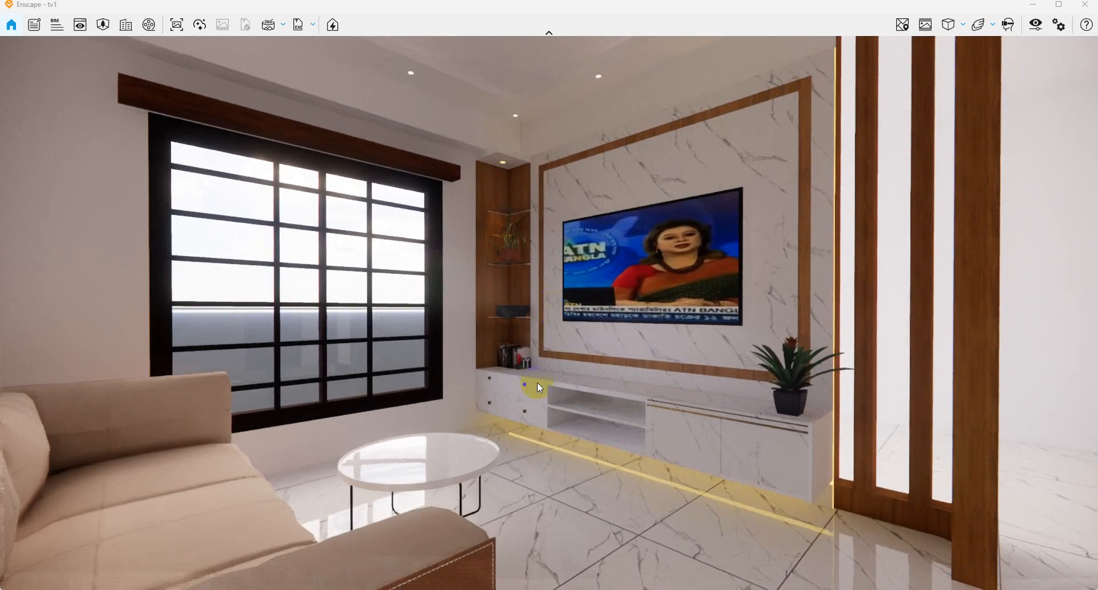
{"action": "left_click_drag", "start_coordinate": [537, 383], "coordinate": [807, 288]}
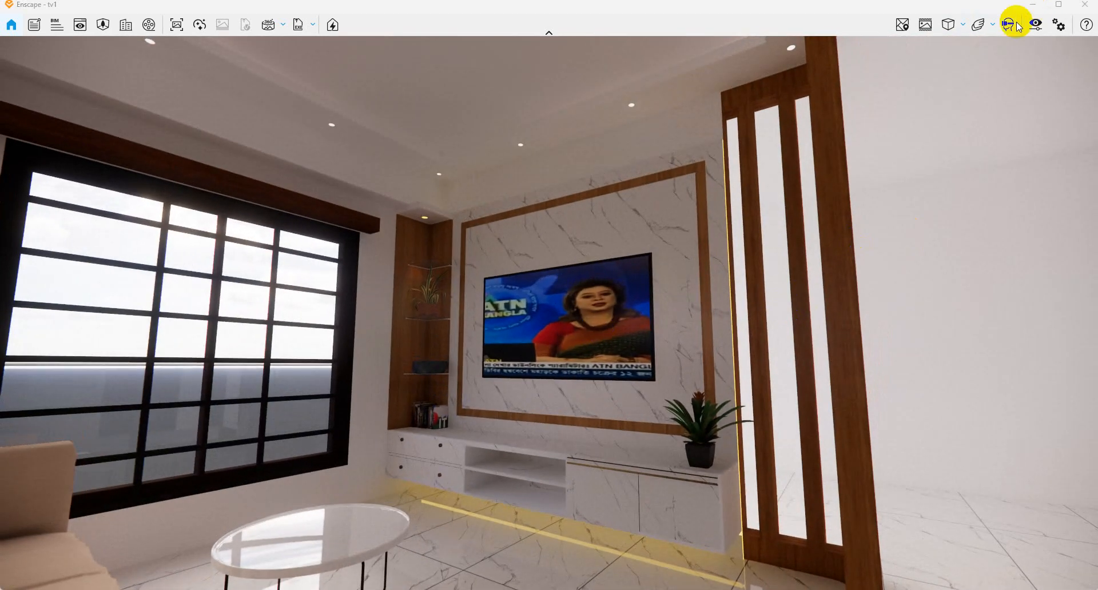
{"action": "left_click", "coordinate": [1032, 5]}
- Open the wall-mounted TV's nested groups for editing and select only the textured screen face
{"action": "double_click", "coordinate": [592, 261]}
{"action": "left_click", "coordinate": [592, 259]}
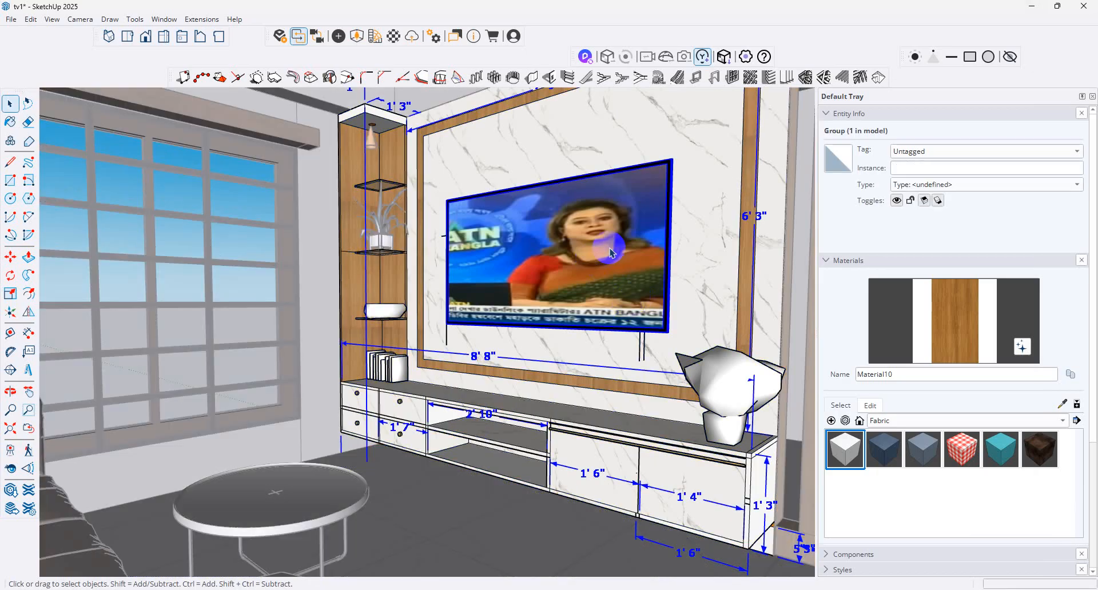
{"action": "double_click", "coordinate": [610, 249]}
{"action": "left_click", "coordinate": [611, 249]}
{"action": "double_click", "coordinate": [616, 246]}
{"action": "triple_click", "coordinate": [617, 247]}
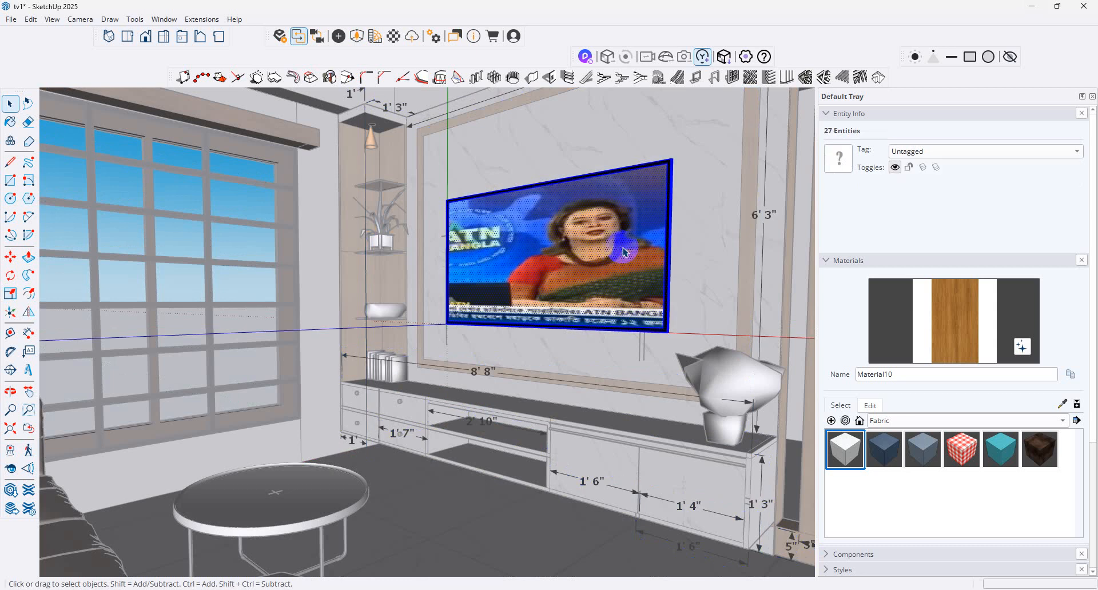
{"action": "right_click", "coordinate": [614, 249]}
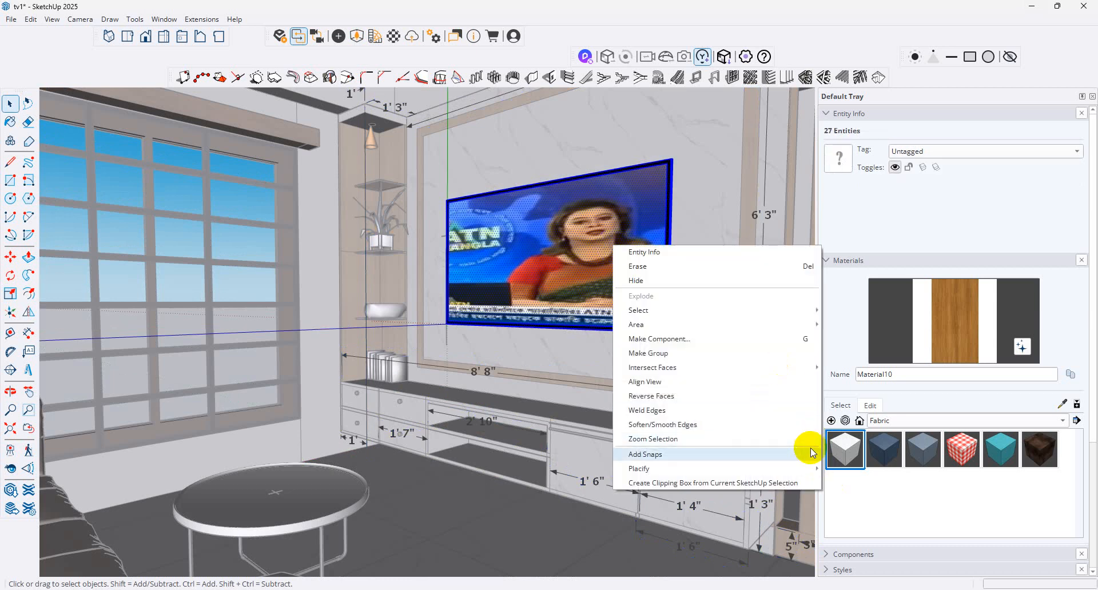
{"action": "left_click", "coordinate": [572, 275]}
- Reposition the news picture on the TV screen face with the texture position pins and accept the placement
{"action": "right_click", "coordinate": [573, 270]}
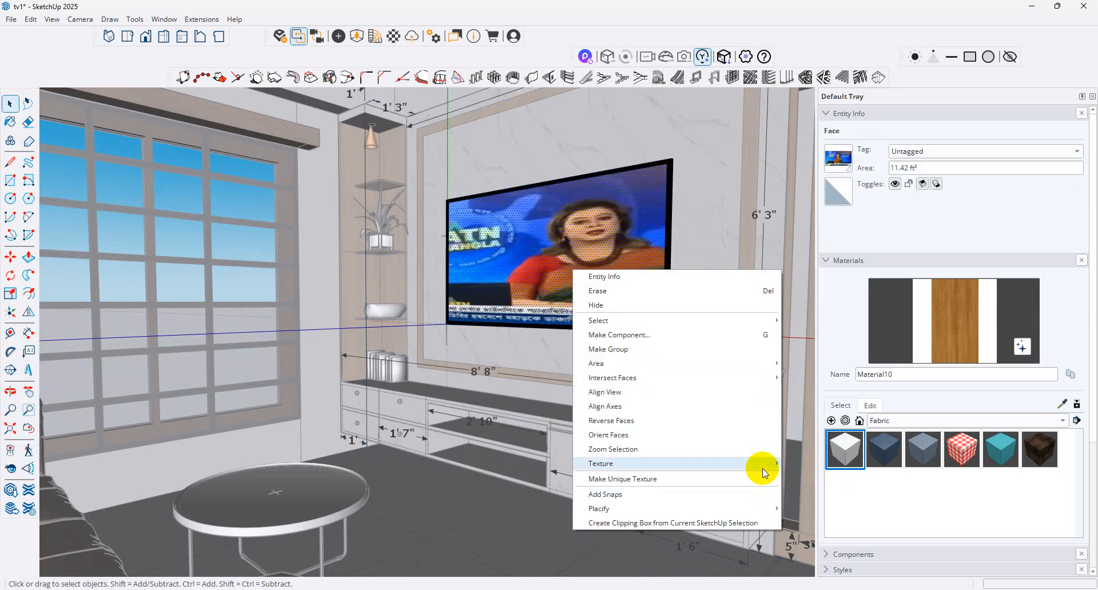
{"action": "mouse_move", "coordinate": [762, 464]}
{"action": "left_click", "coordinate": [818, 462]}
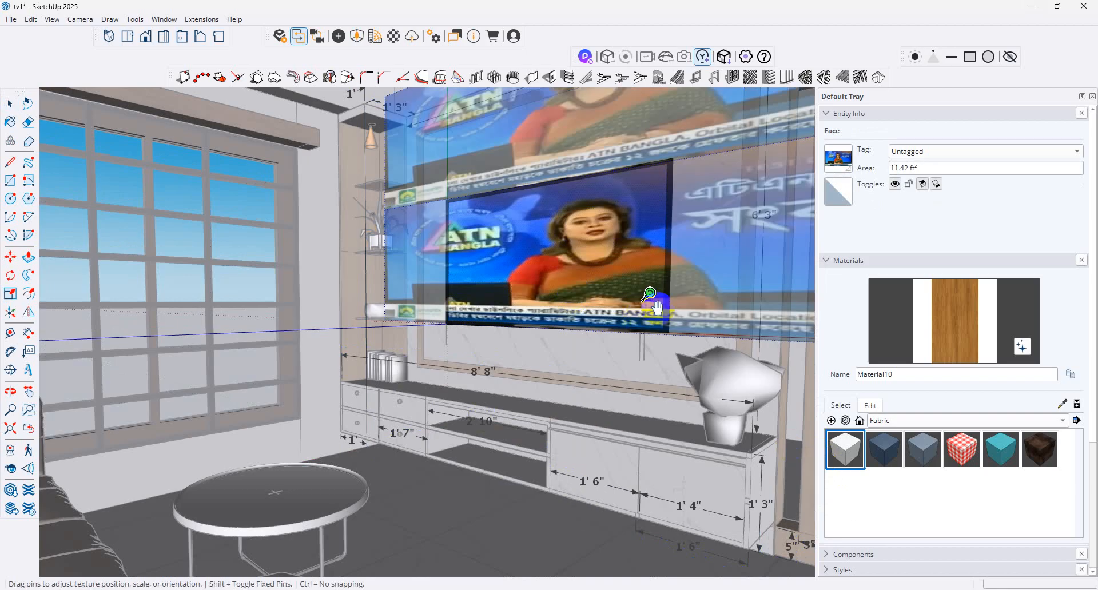
{"action": "left_click_drag", "start_coordinate": [649, 295], "coordinate": [619, 287]}
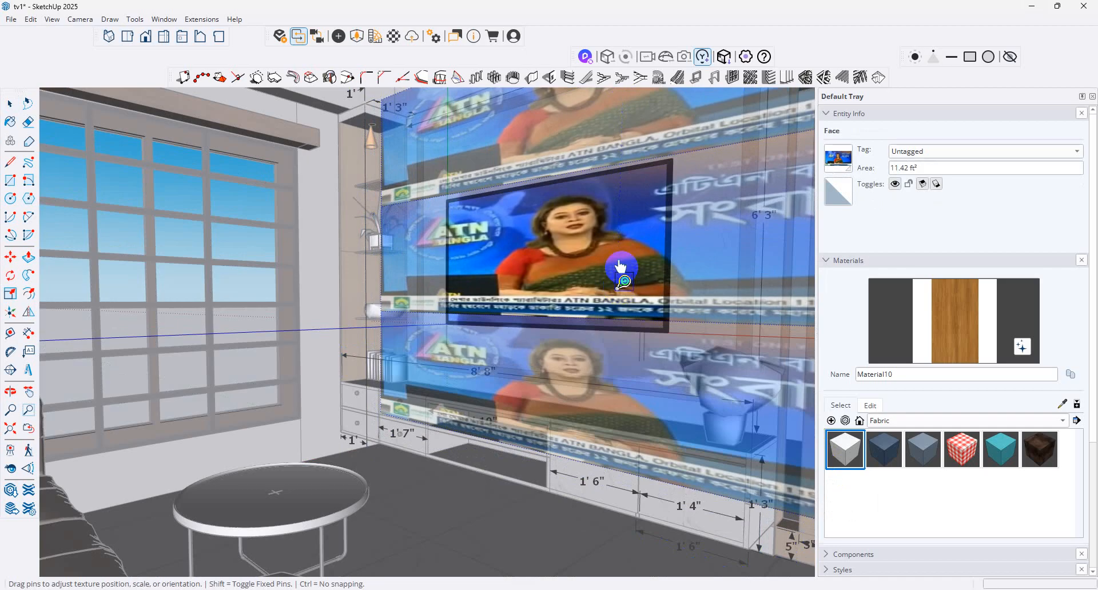
{"action": "left_click_drag", "start_coordinate": [622, 248], "coordinate": [627, 245]}
{"action": "left_click_drag", "start_coordinate": [626, 284], "coordinate": [670, 264]}
{"action": "left_click", "coordinate": [9, 103]}
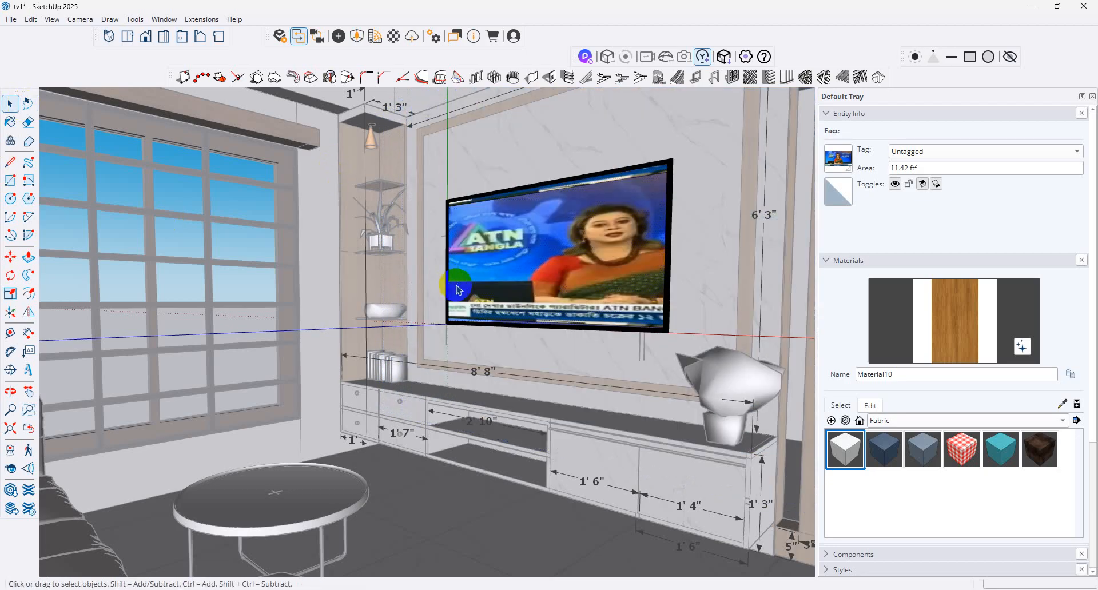
- Shift the TV screen's texture down so its news ticker runs along the screen's lower edge, and clear the selection
{"action": "middle_click_drag", "start_coordinate": [457, 287], "coordinate": [512, 244]}
{"action": "right_click", "coordinate": [545, 222]}
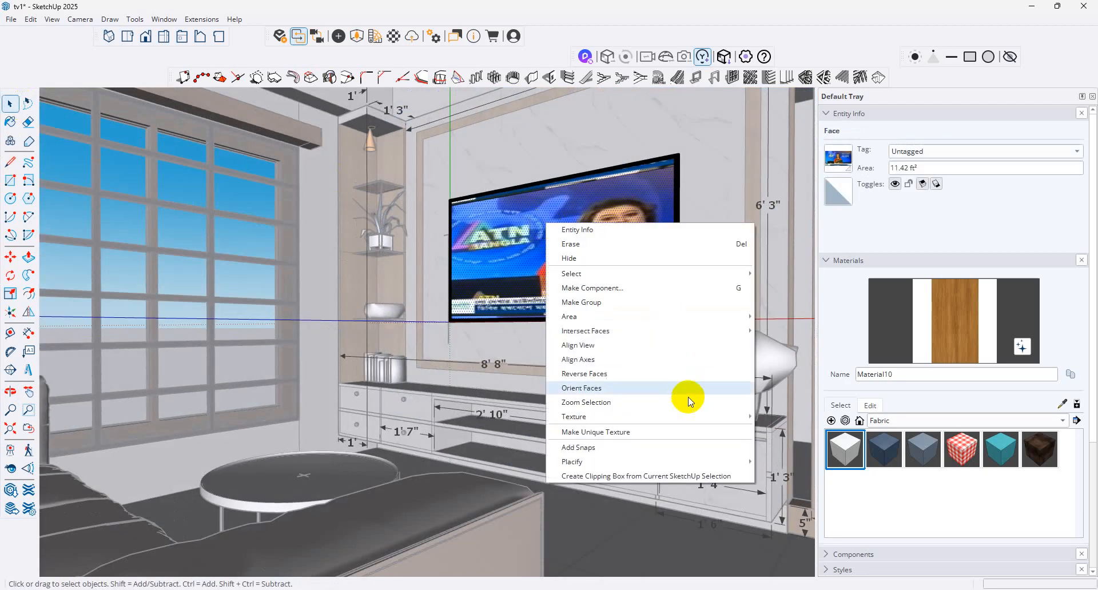
{"action": "mouse_move", "coordinate": [721, 416]}
{"action": "left_click", "coordinate": [787, 417]}
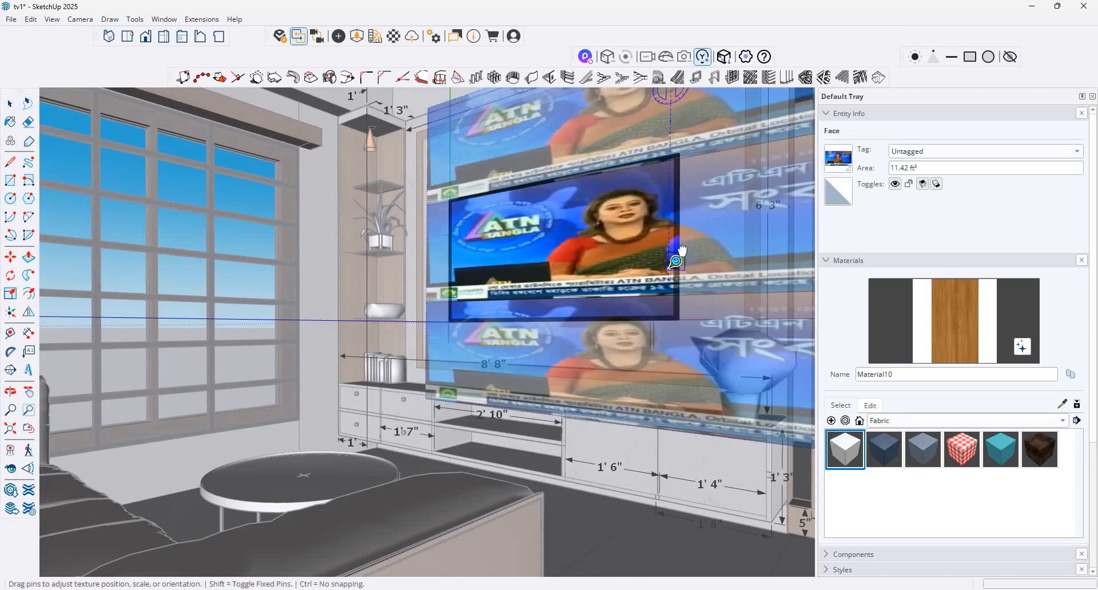
{"action": "left_click_drag", "start_coordinate": [682, 250], "coordinate": [662, 288]}
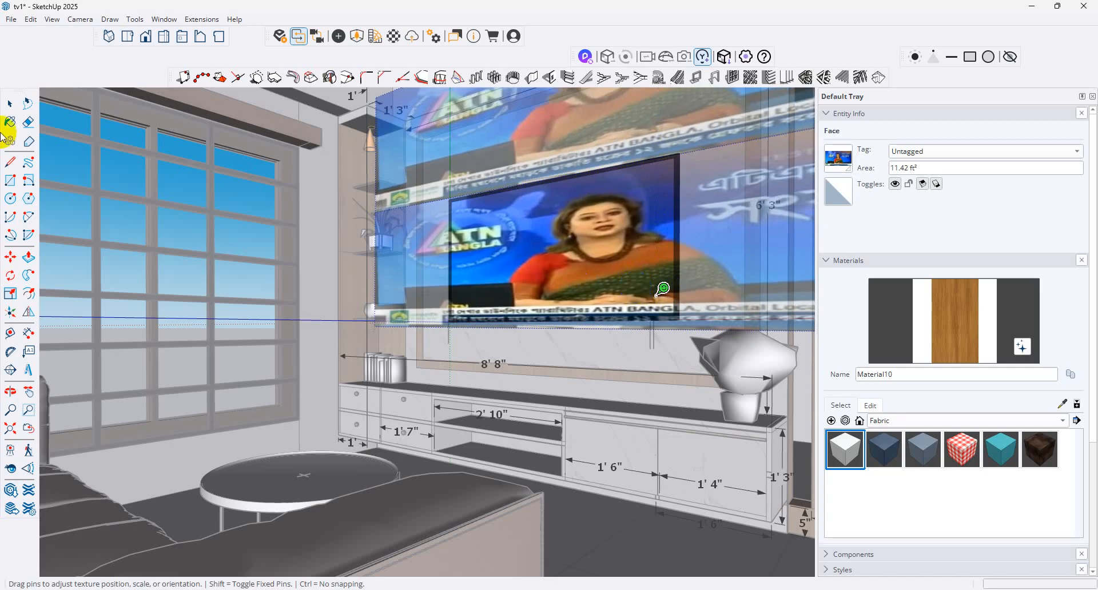
{"action": "left_click", "coordinate": [10, 103]}
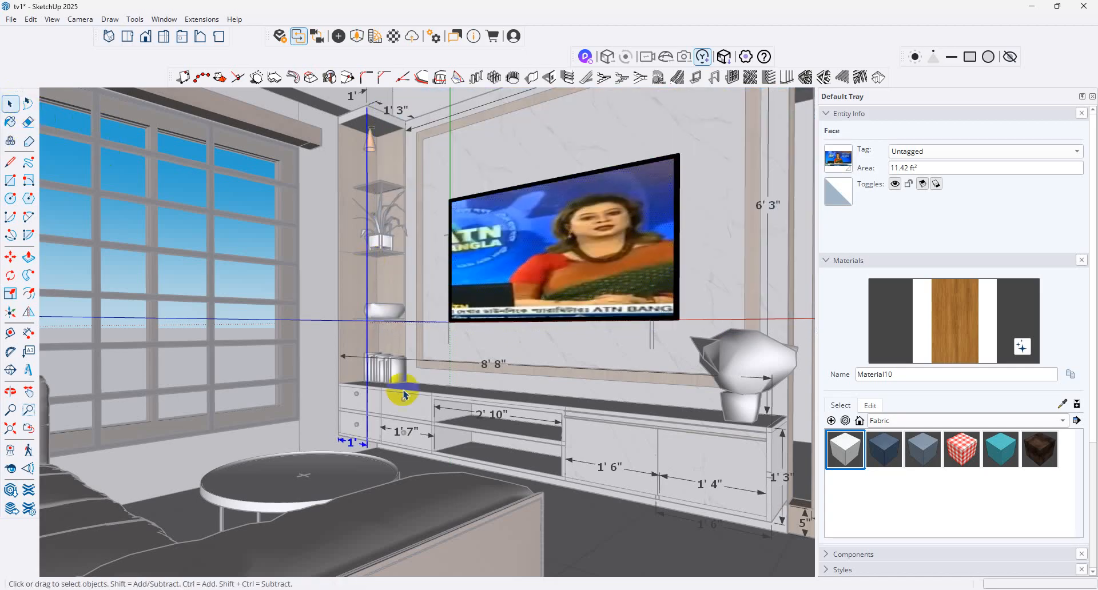
{"action": "left_click", "coordinate": [560, 374]}
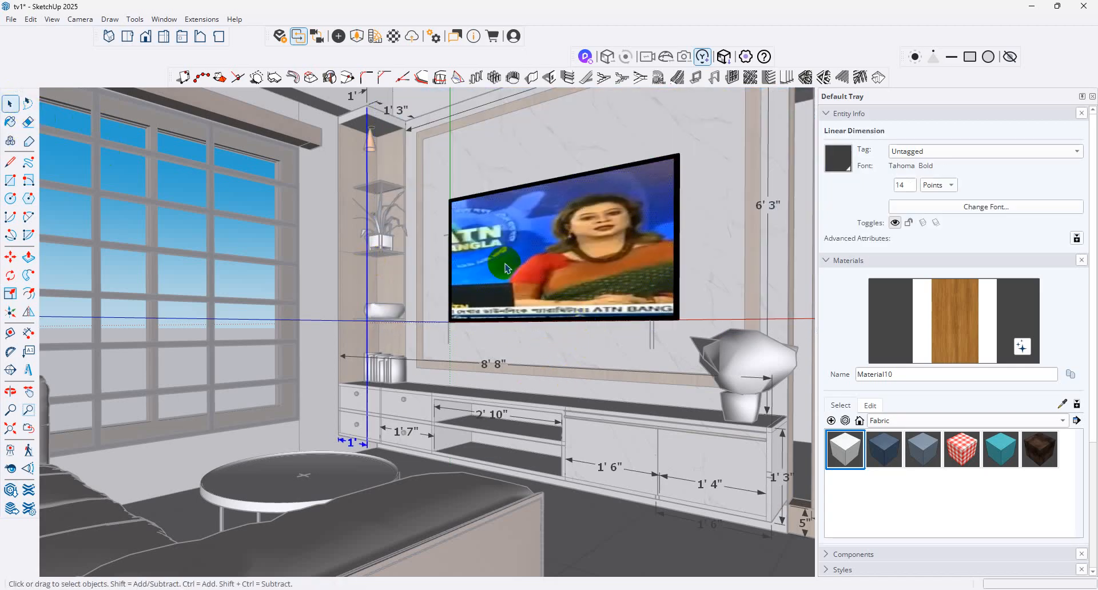
{"action": "left_click", "coordinate": [632, 493]}
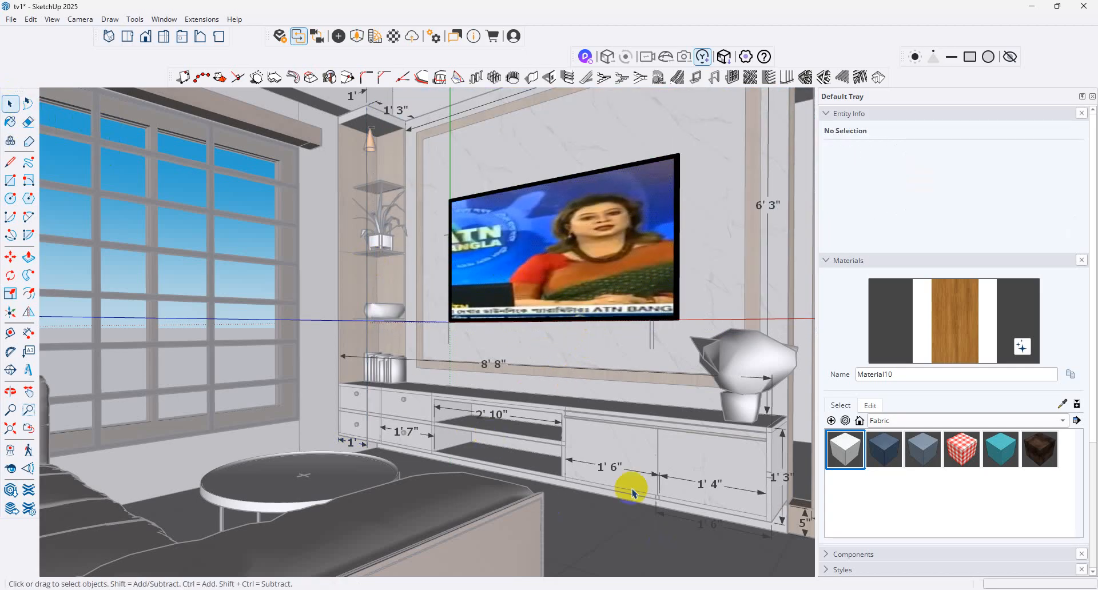
- Preview the repositioned TV picture in the Enscape renderer and return to SketchUp
{"action": "left_click", "coordinate": [11, 468]}
{"action": "left_click_drag", "start_coordinate": [307, 414], "coordinate": [298, 209]}
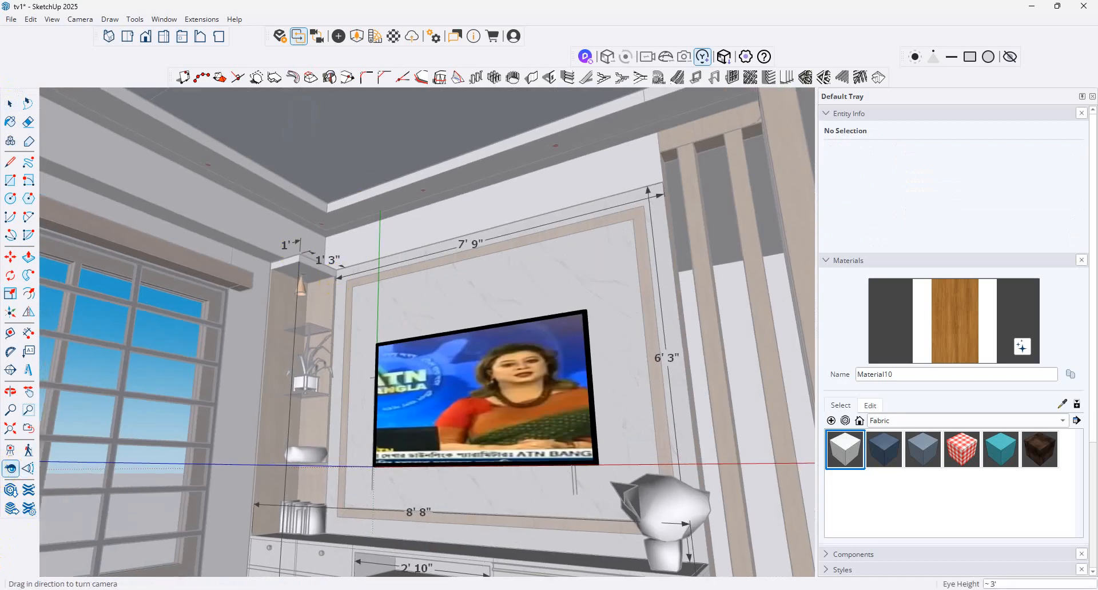
{"action": "left_click", "coordinate": [689, 553]}
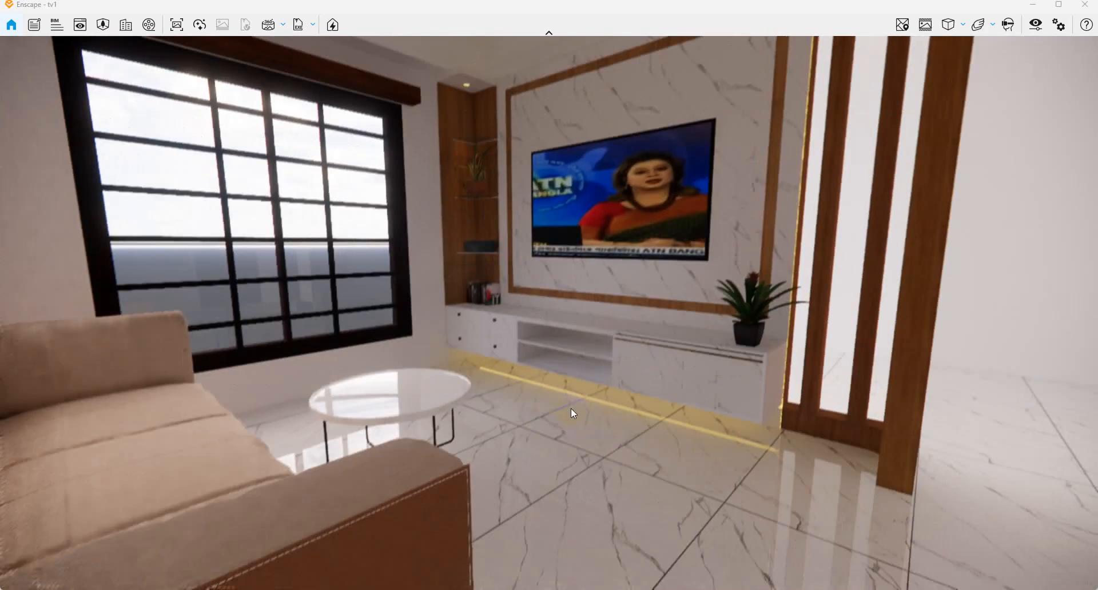
{"action": "left_click_drag", "start_coordinate": [571, 408], "coordinate": [568, 414]}
{"action": "scroll", "coordinate": [550, 369], "scroll_direction": "up", "scroll_amount": 3}
{"action": "scroll", "coordinate": [557, 361], "scroll_direction": "down", "scroll_amount": 3}
{"action": "left_click_drag", "start_coordinate": [554, 363], "coordinate": [520, 287]}
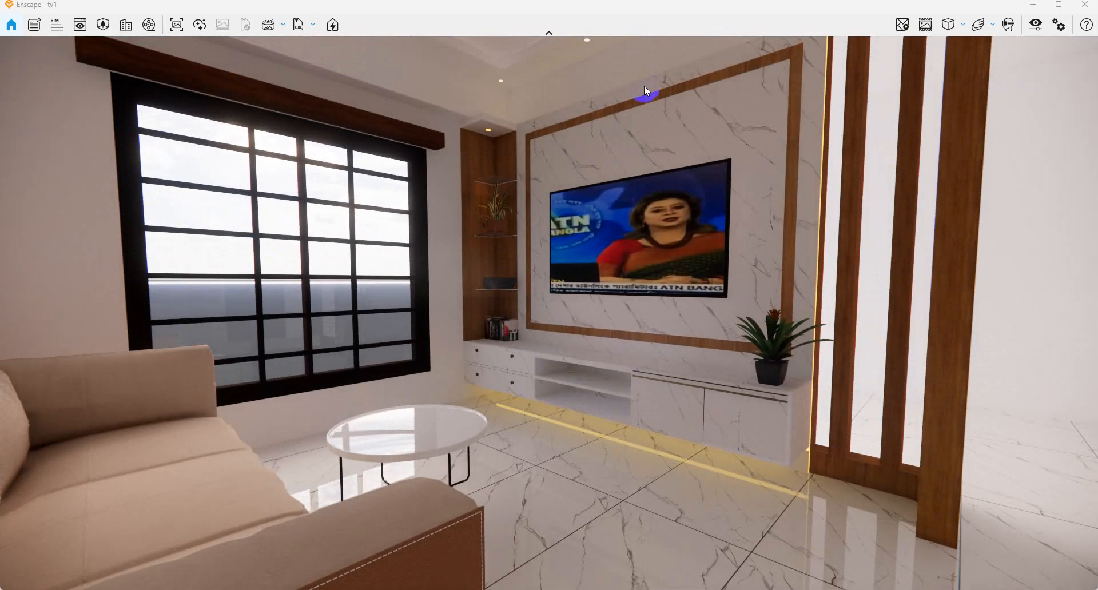
{"action": "left_click", "coordinate": [1036, 6]}
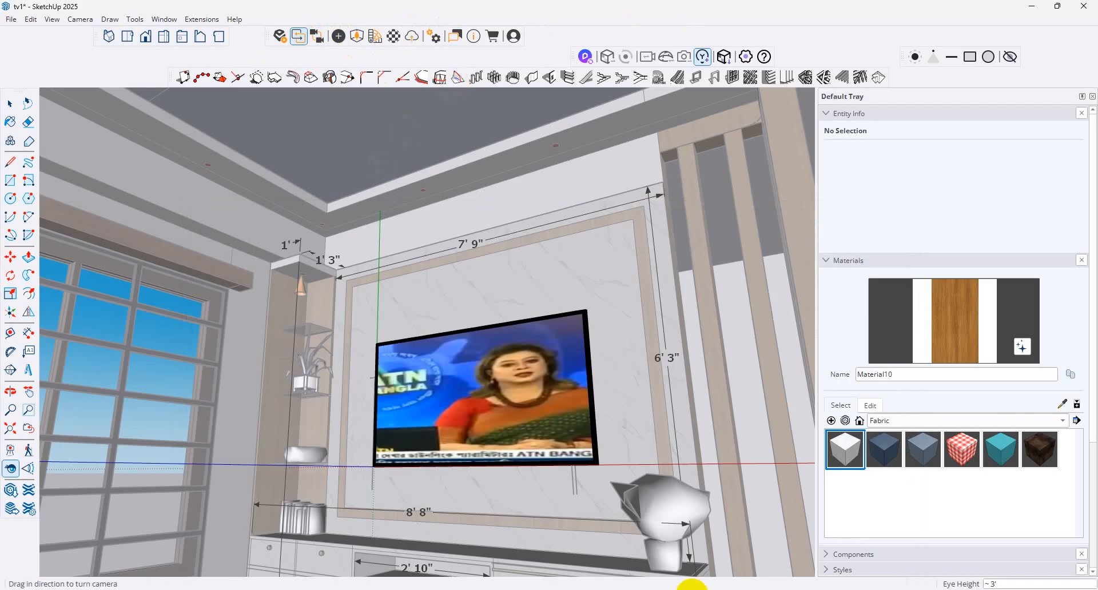
- Switch to Enscape and review the Main, Image, Atmosphere, Sky and Output pages of its visual settings
{"action": "mouse_move", "coordinate": [614, 588]}
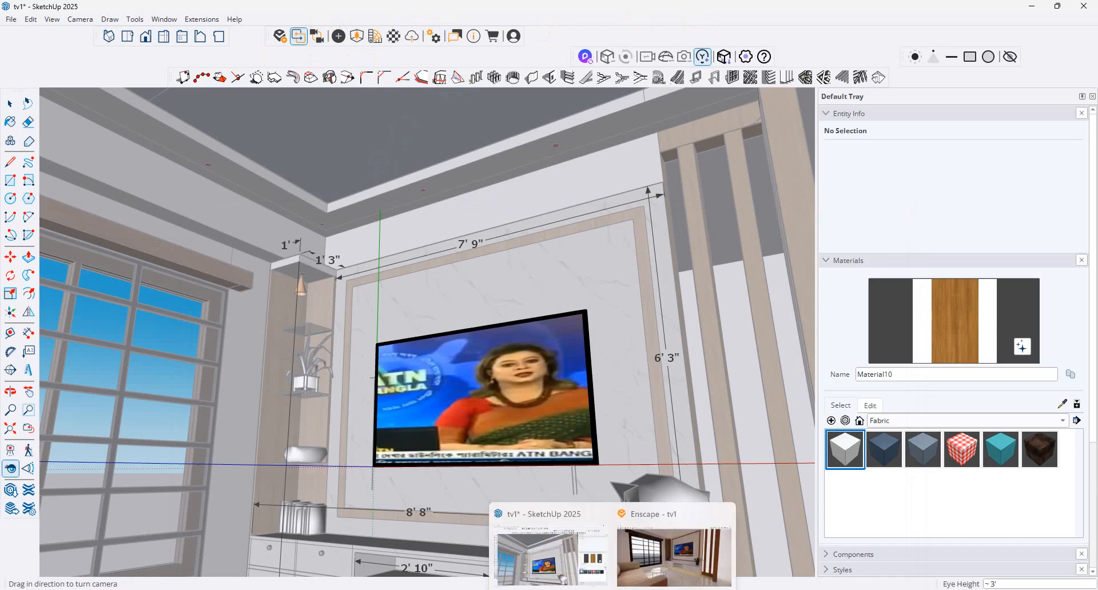
{"action": "left_click", "coordinate": [680, 543]}
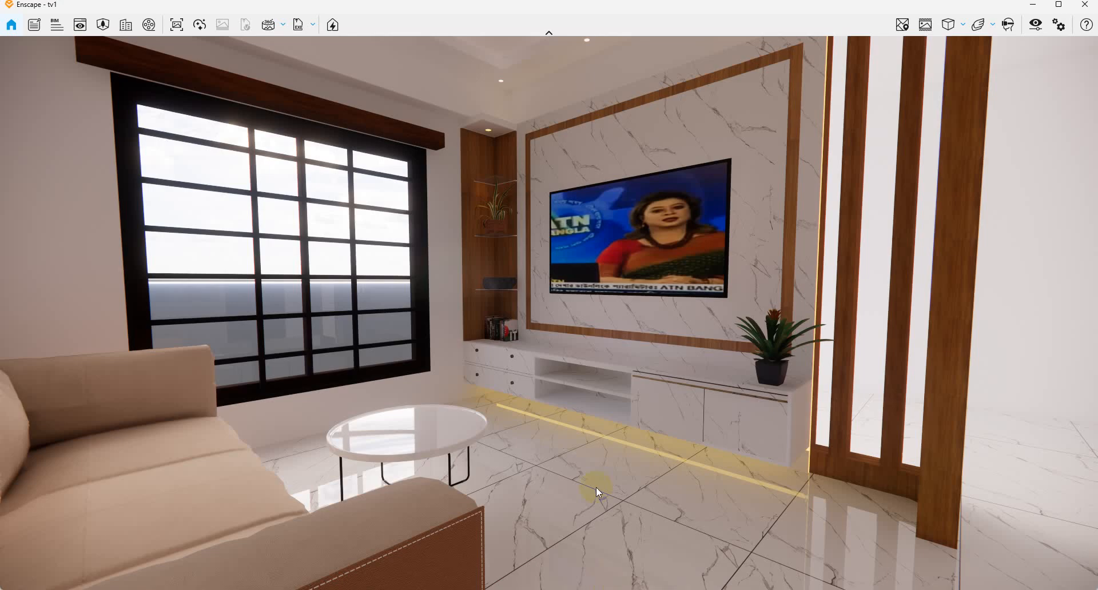
{"action": "left_click", "coordinate": [1036, 25]}
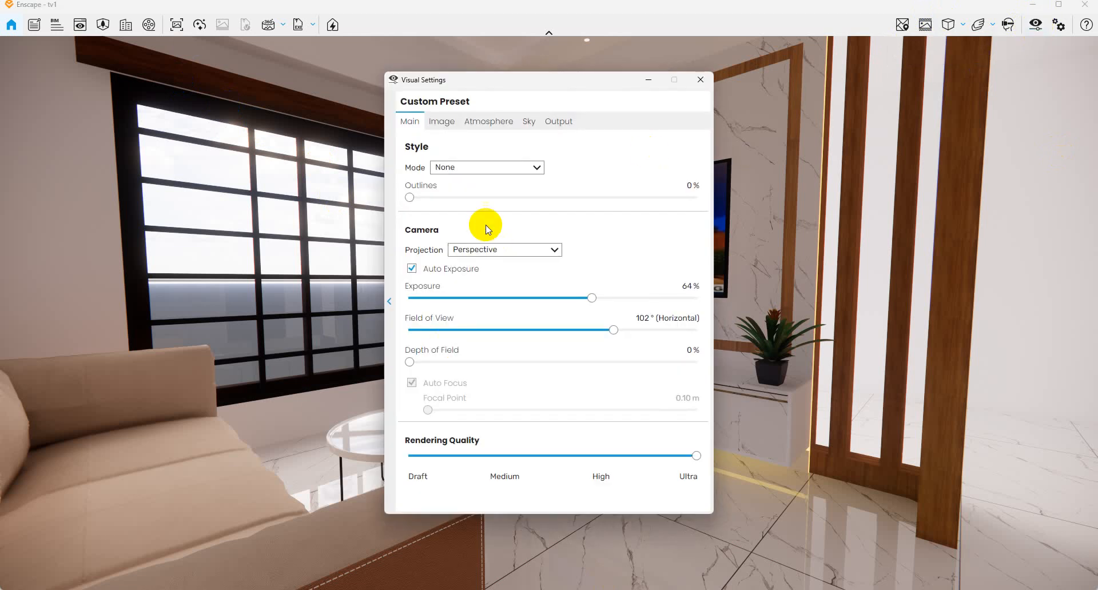
{"action": "left_click", "coordinate": [440, 124]}
{"action": "left_click", "coordinate": [404, 122]}
{"action": "left_click", "coordinate": [450, 121]}
{"action": "left_click", "coordinate": [497, 121]}
{"action": "left_click", "coordinate": [527, 121]}
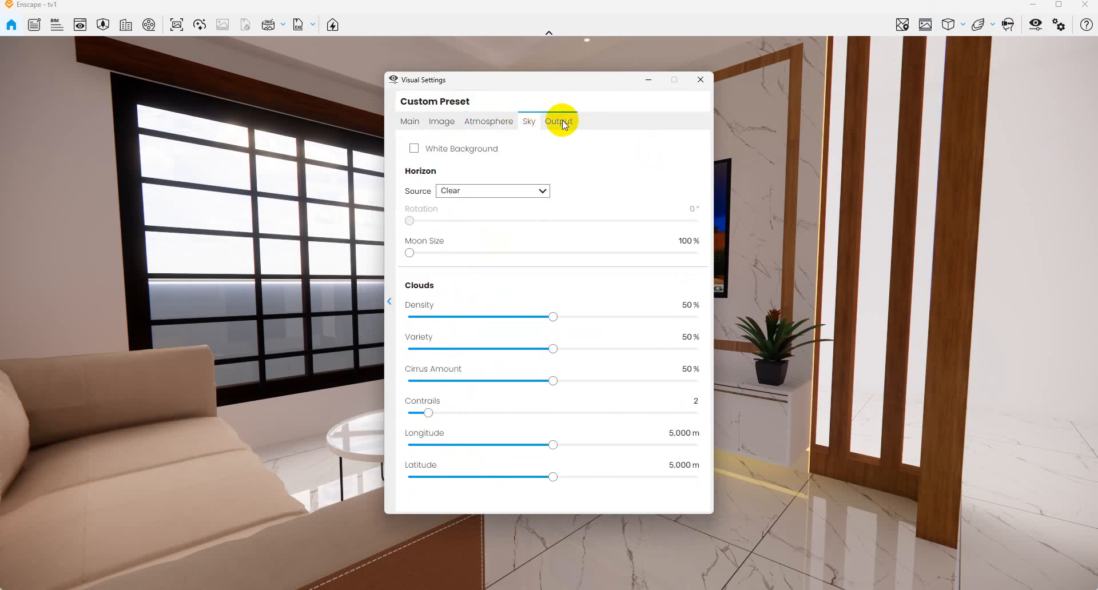
{"action": "left_click", "coordinate": [559, 121]}
{"action": "left_click", "coordinate": [410, 121]}
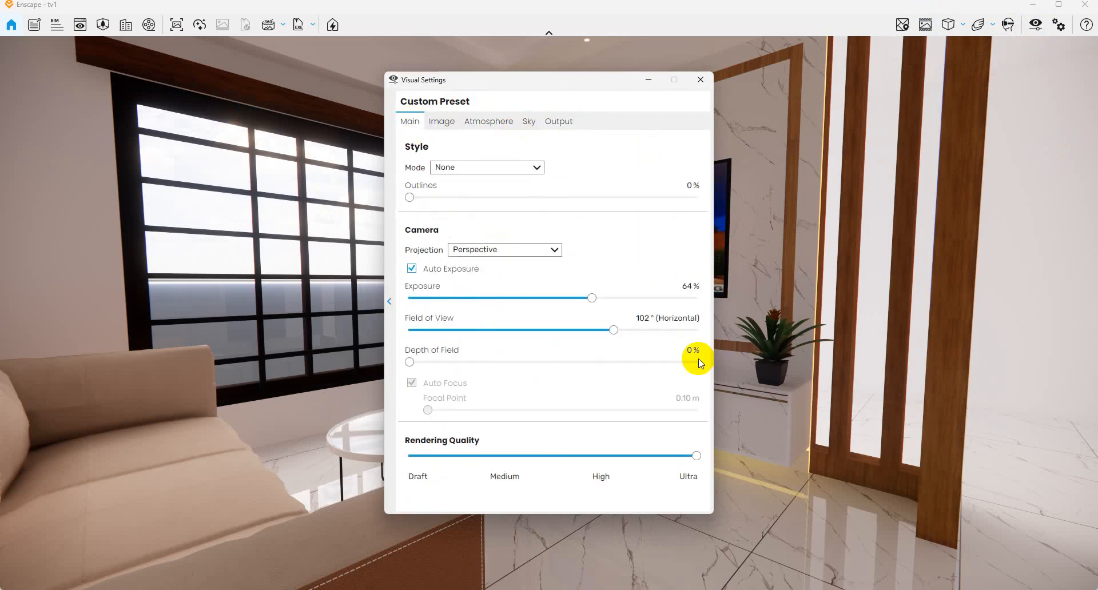
- Try the White style mode on the rendered living room and restore the mode to None
{"action": "left_click", "coordinate": [488, 168]}
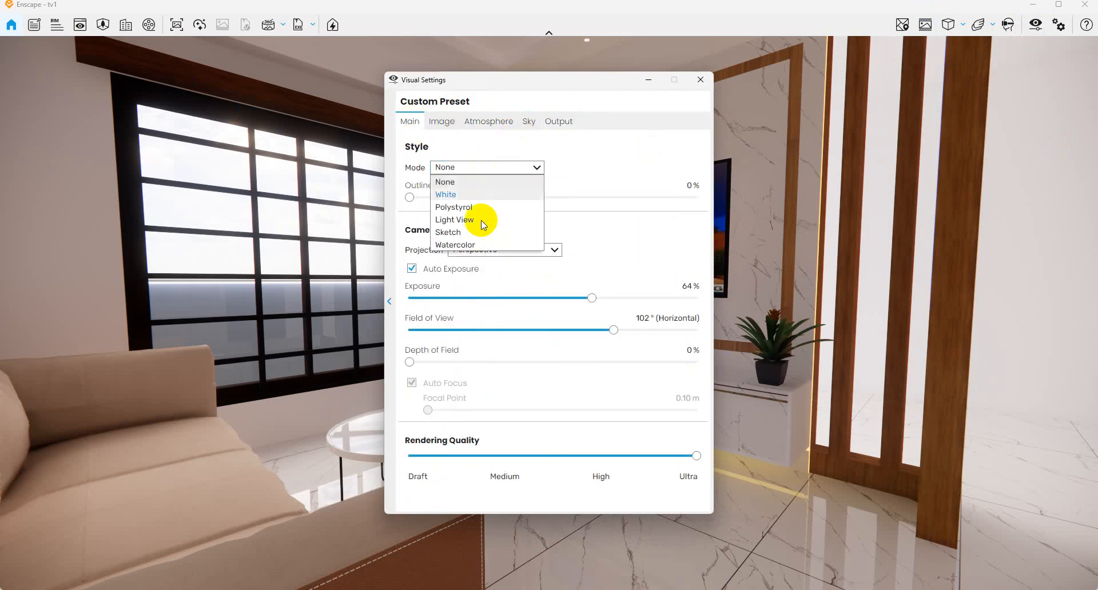
{"action": "left_click", "coordinate": [484, 195]}
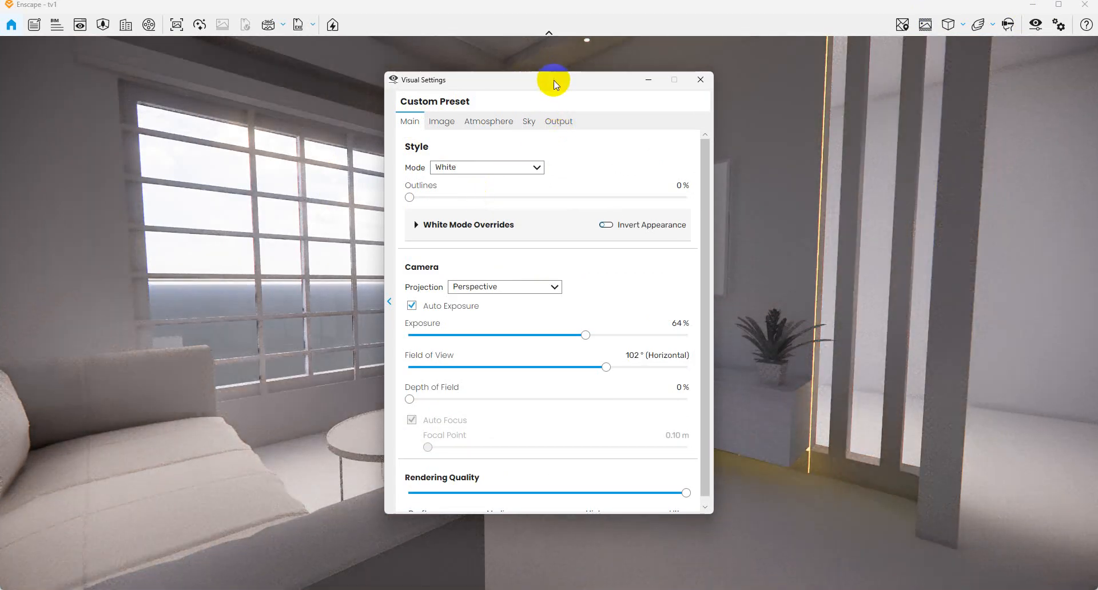
{"action": "left_click_drag", "start_coordinate": [553, 80], "coordinate": [479, 46]}
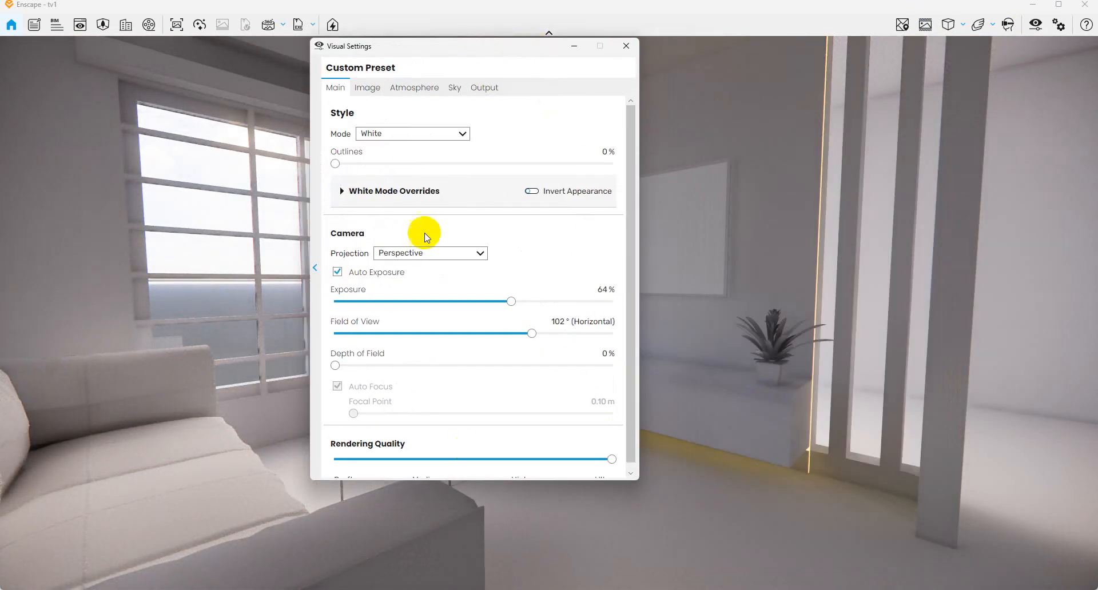
{"action": "left_click", "coordinate": [393, 134]}
{"action": "left_click", "coordinate": [395, 149]}
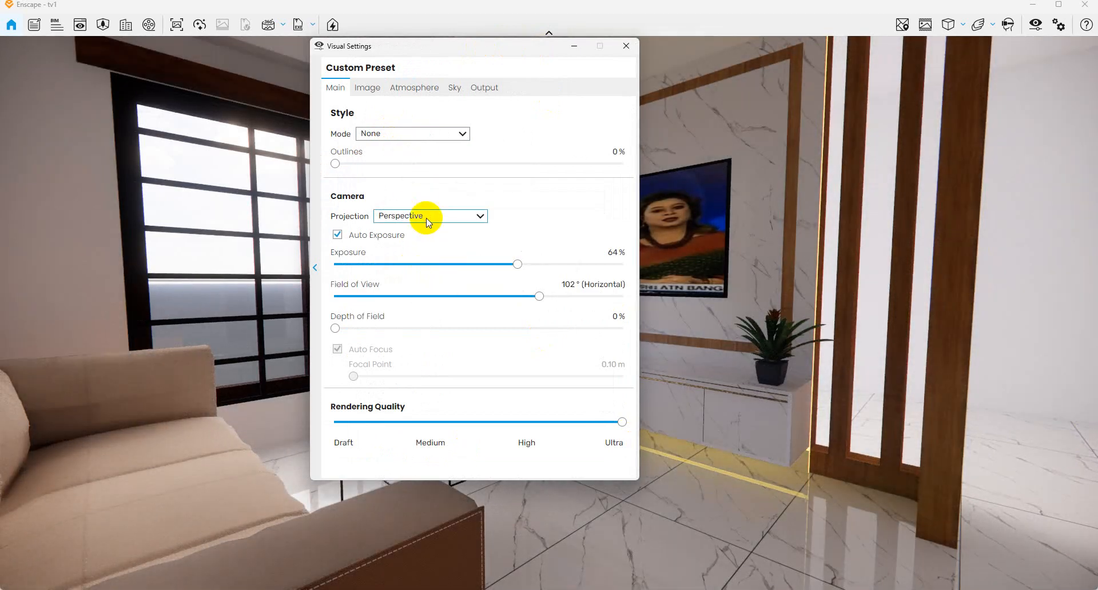
- Try the Two-Point camera projection on the rendered view and restore Perspective
{"action": "left_click", "coordinate": [427, 221]}
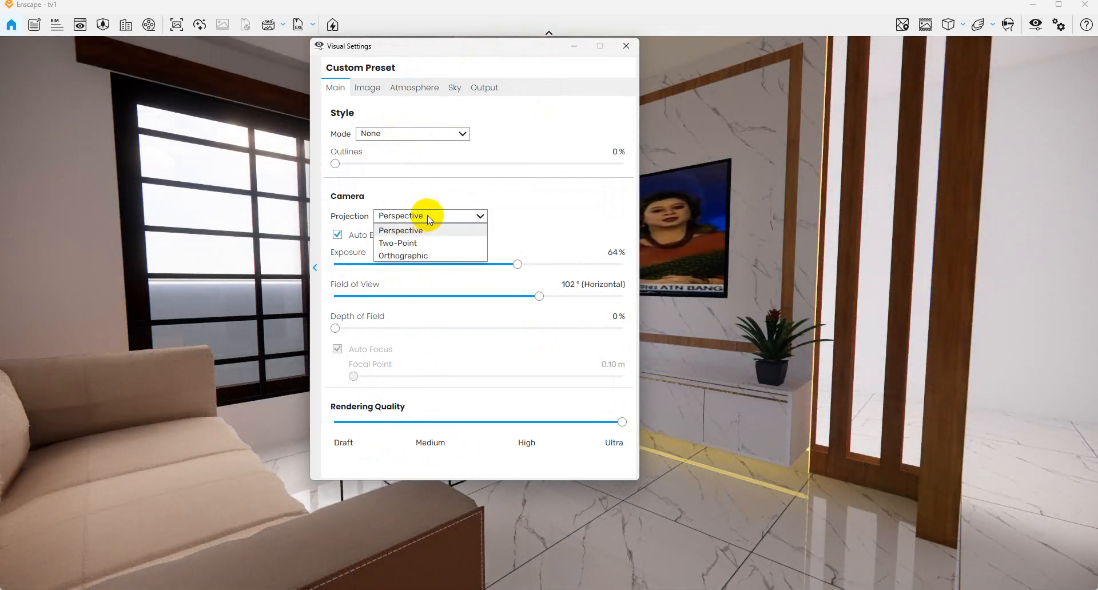
{"action": "left_click", "coordinate": [426, 243]}
{"action": "left_click", "coordinate": [430, 221]}
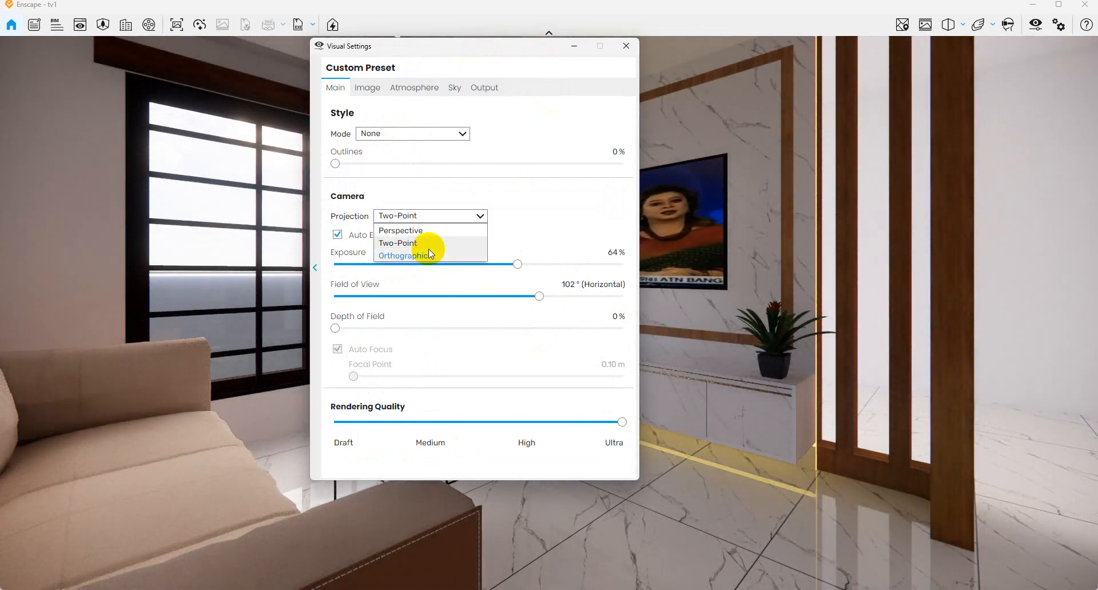
{"action": "left_click", "coordinate": [428, 229]}
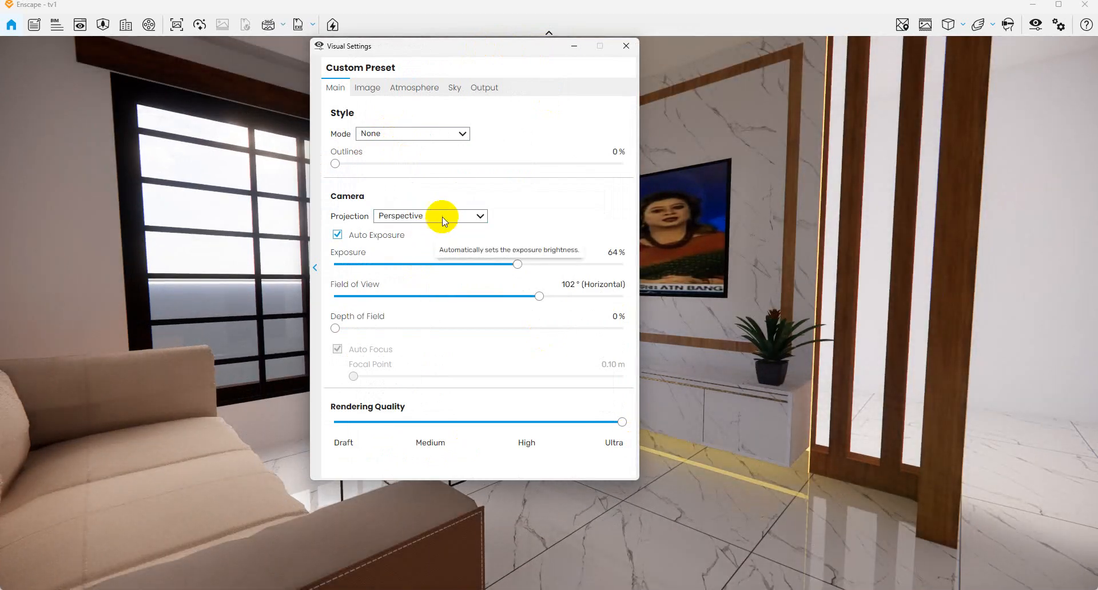
{"action": "left_click", "coordinate": [442, 218]}
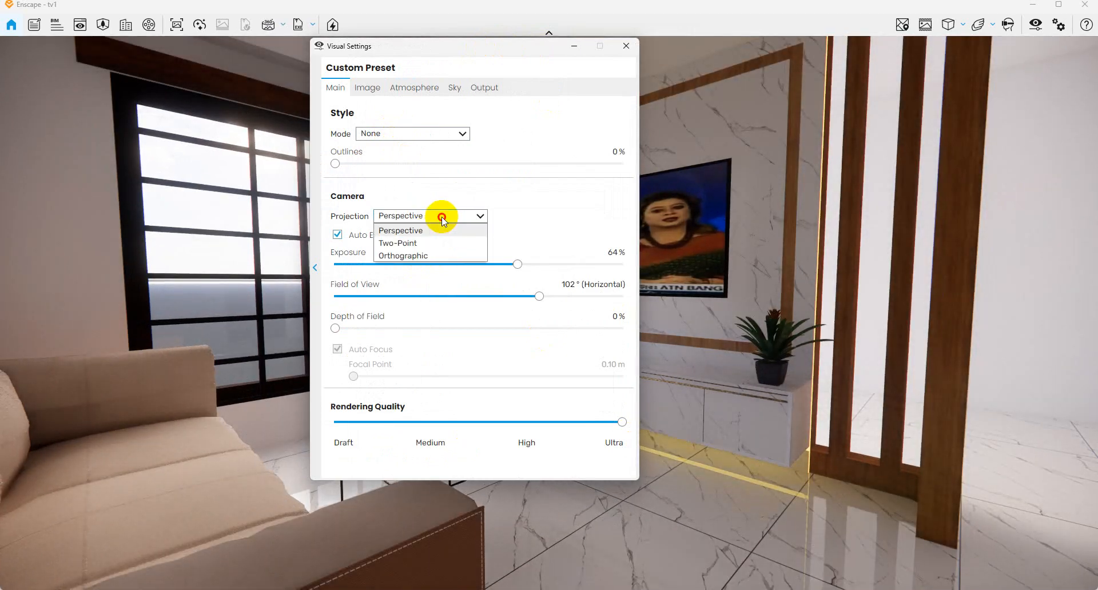
{"action": "left_click", "coordinate": [441, 218]}
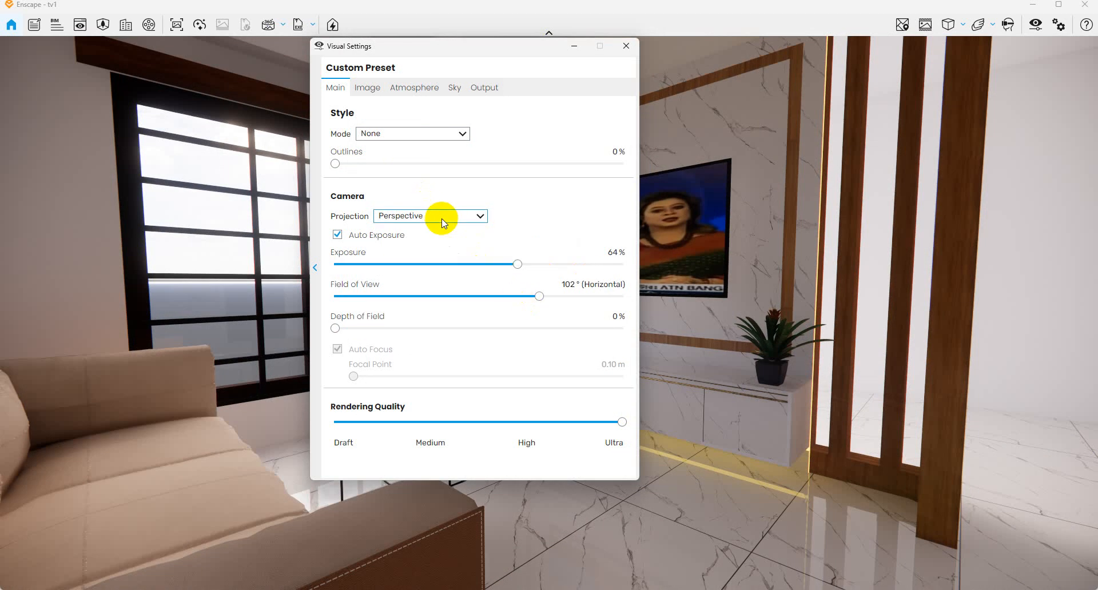
{"action": "left_click", "coordinate": [443, 218]}
- Set the render camera's exposure to 78% and its horizontal field of view to 94°
{"action": "left_click", "coordinate": [527, 296]}
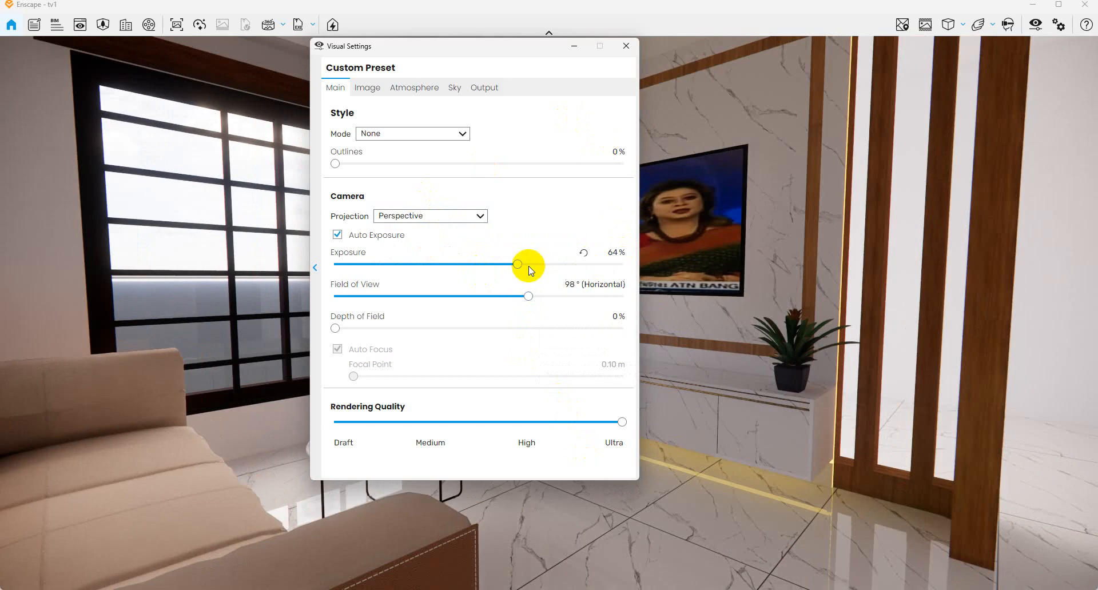
{"action": "left_click_drag", "start_coordinate": [519, 265], "coordinate": [547, 264]}
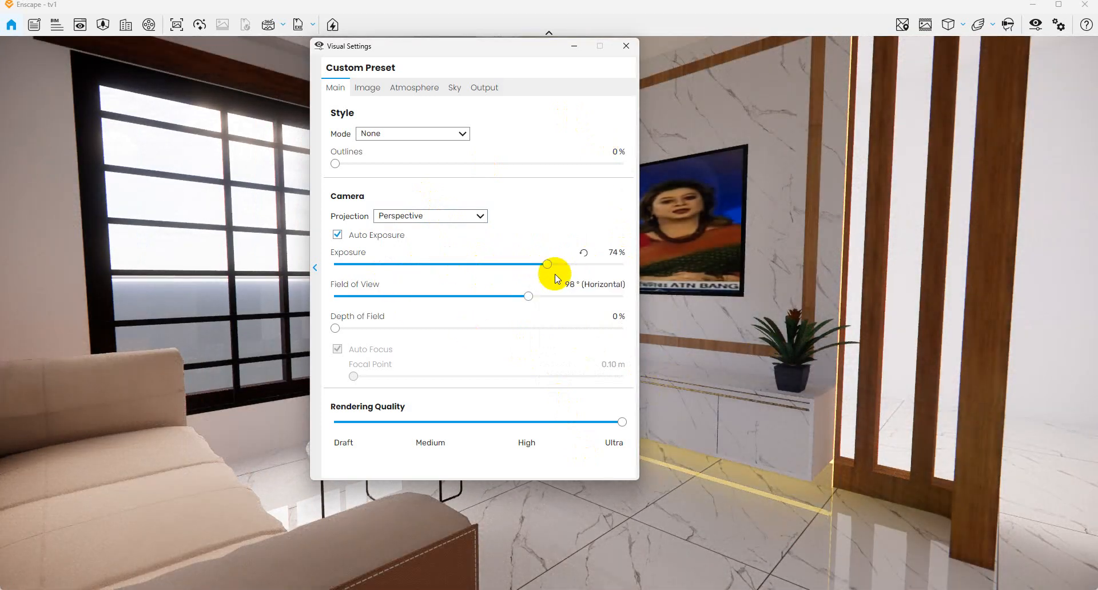
{"action": "left_click_drag", "start_coordinate": [538, 266], "coordinate": [521, 300]}
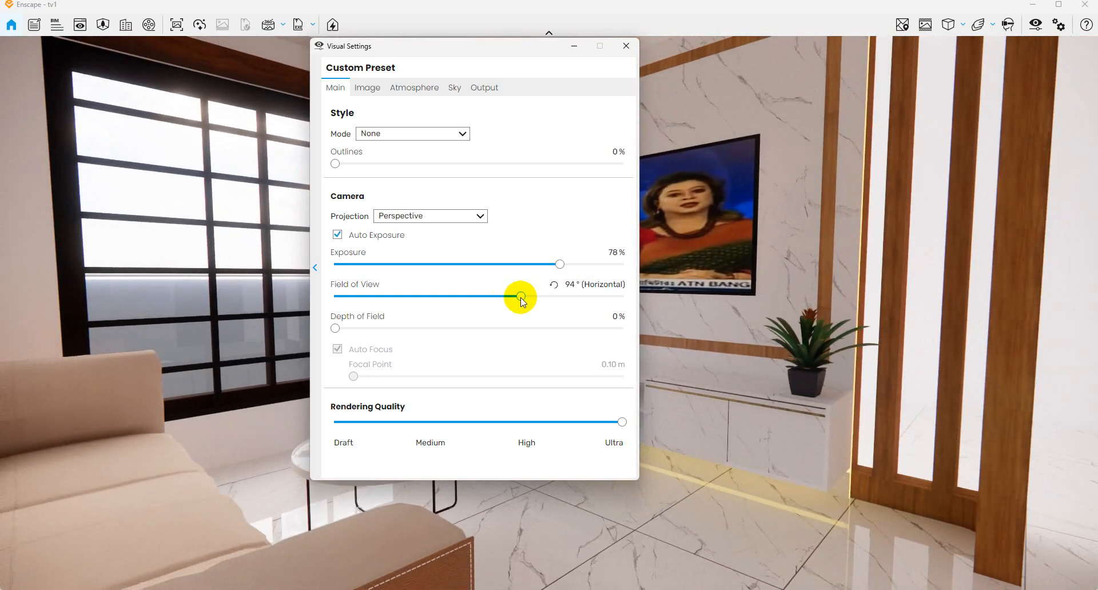
{"action": "left_click", "coordinate": [558, 422]}
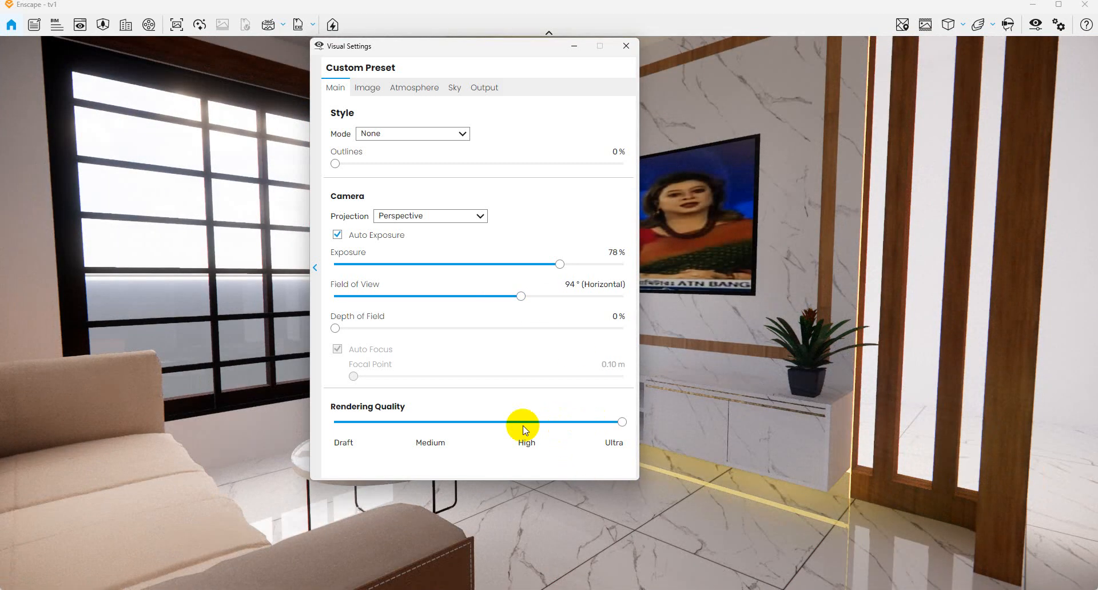
- Compare the Ultra and High rendering qualities and set the rendering quality to High
{"action": "left_click_drag", "start_coordinate": [524, 422], "coordinate": [622, 426]}
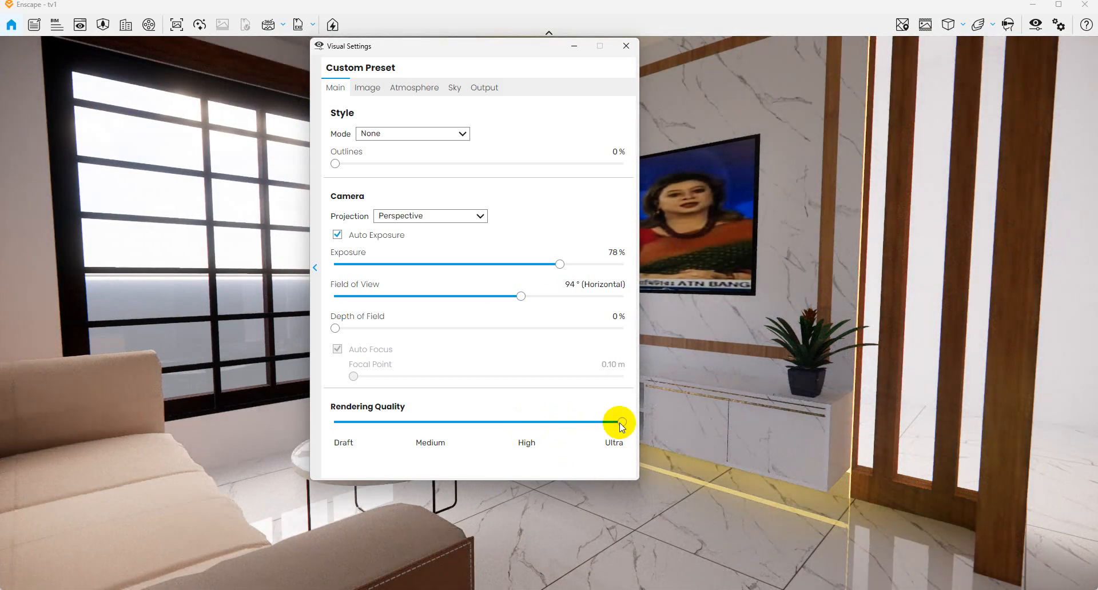
{"action": "left_click", "coordinate": [527, 422]}
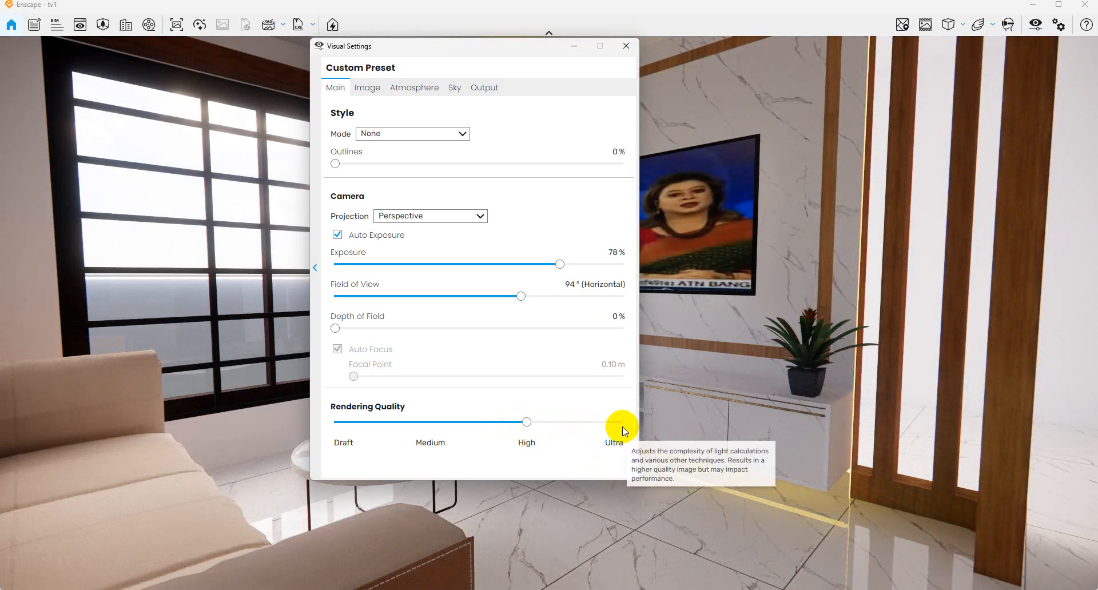
{"action": "left_click", "coordinate": [623, 425]}
{"action": "left_click", "coordinate": [523, 421]}
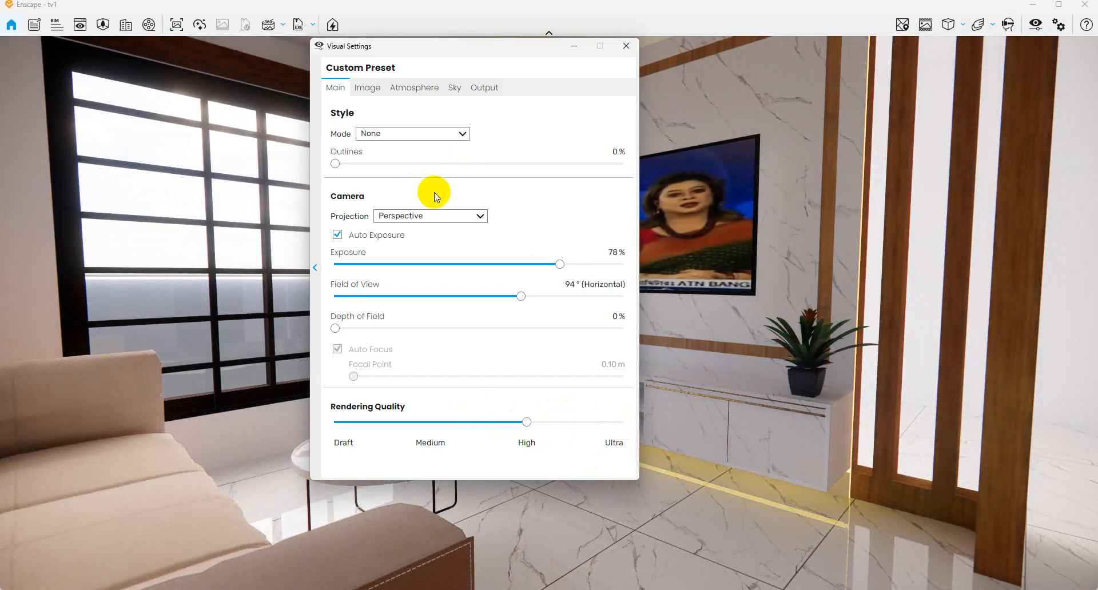
- Set the image corrections to 30% highlights, 43% shadows and 156% saturation, with the settings window moved clear of the TV wall
{"action": "left_click", "coordinate": [369, 89]}
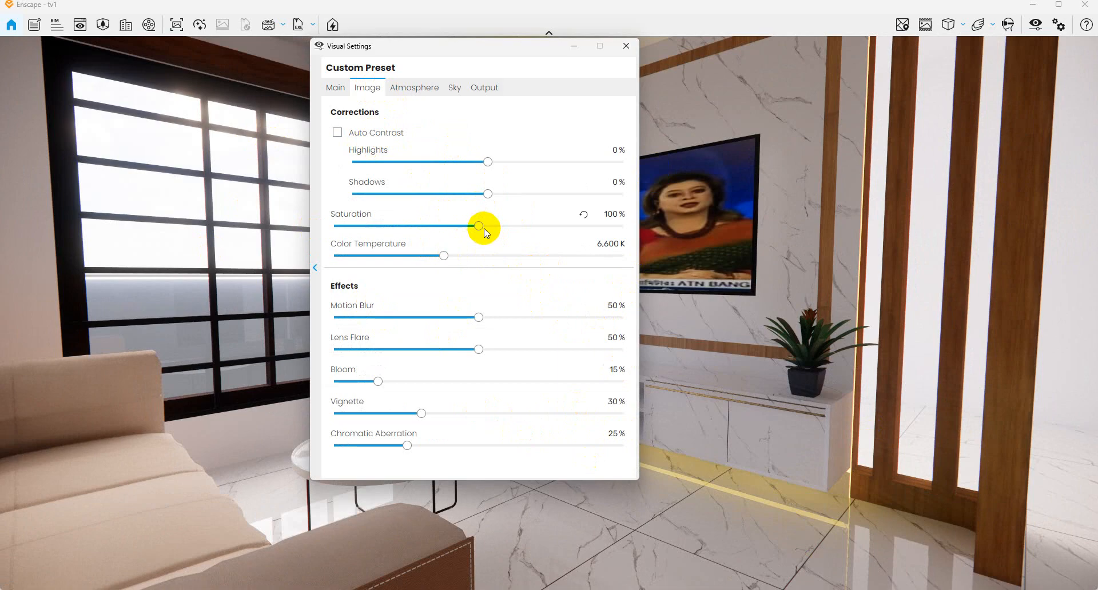
{"action": "left_click_drag", "start_coordinate": [484, 232], "coordinate": [433, 227]}
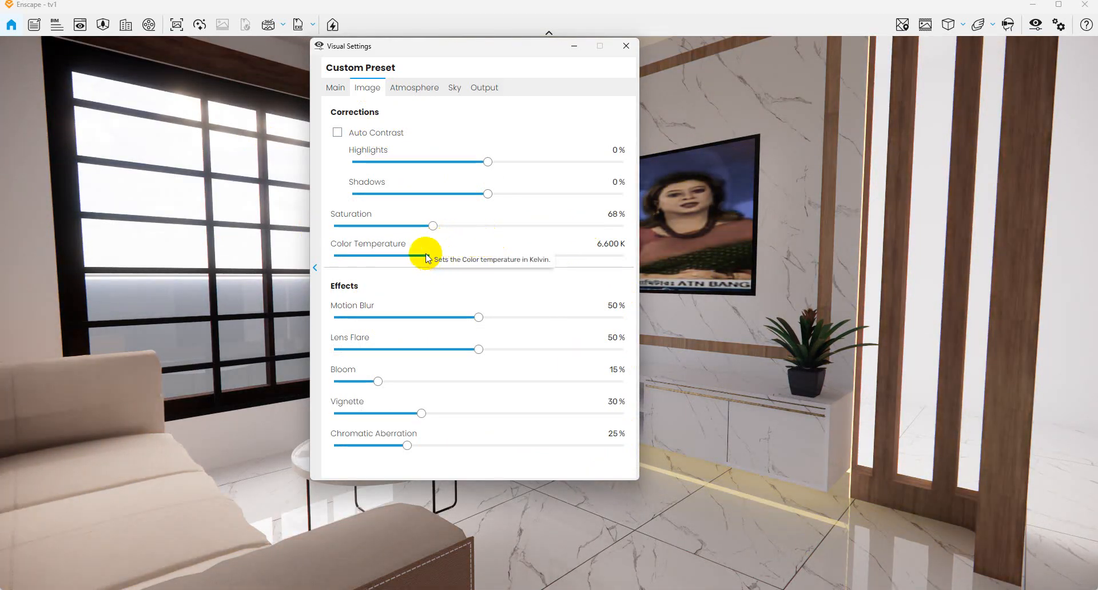
{"action": "left_click_drag", "start_coordinate": [454, 226], "coordinate": [490, 228]}
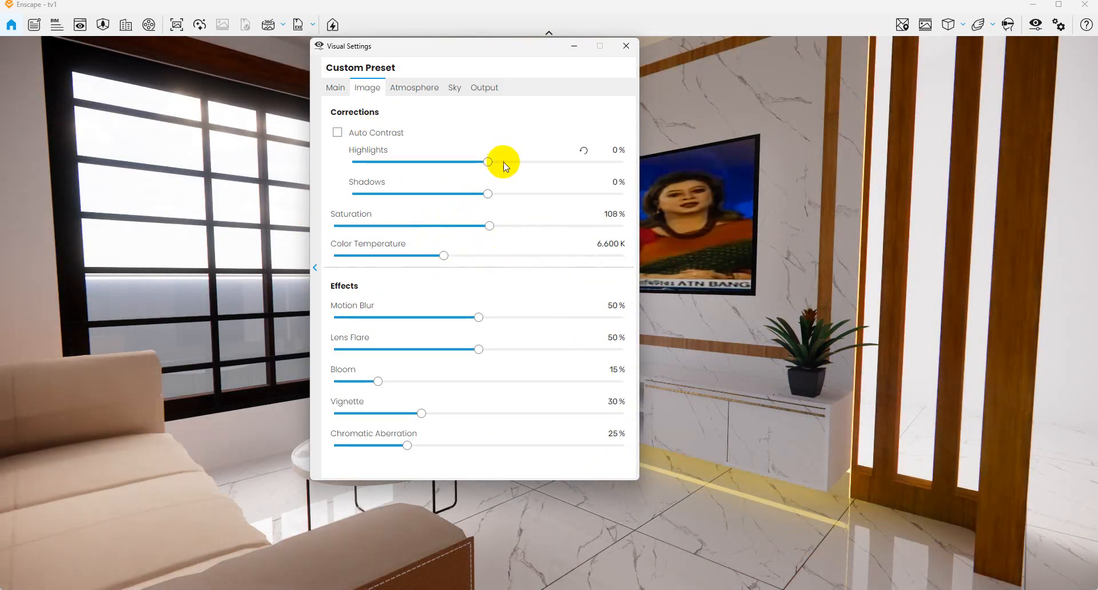
{"action": "left_click_drag", "start_coordinate": [505, 166], "coordinate": [577, 162]}
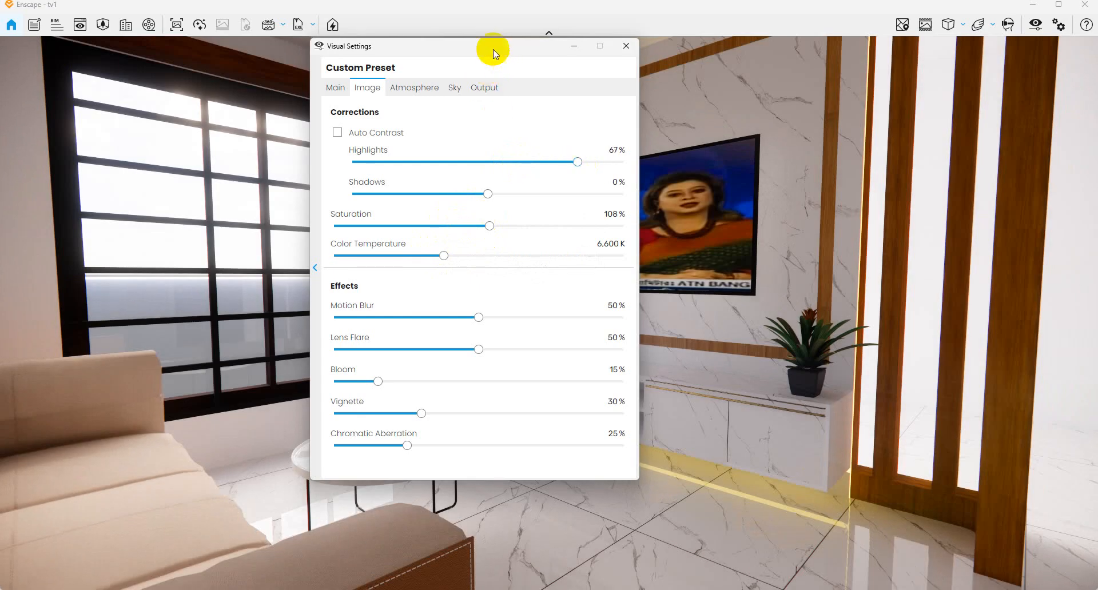
{"action": "left_click_drag", "start_coordinate": [495, 54], "coordinate": [806, 115]}
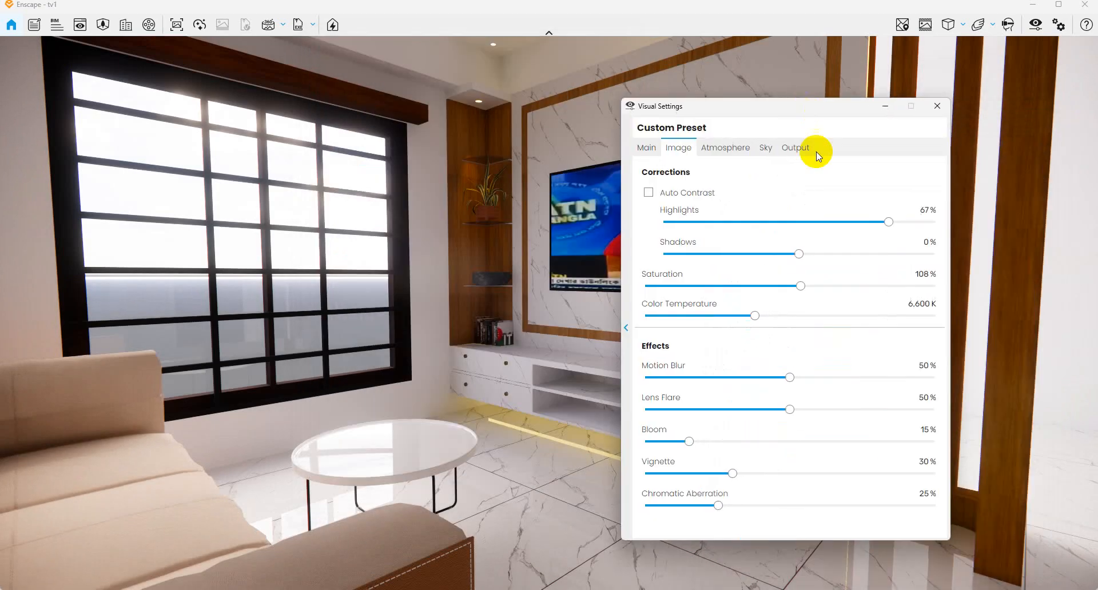
{"action": "left_click", "coordinate": [839, 222]}
{"action": "left_click_drag", "start_coordinate": [816, 255], "coordinate": [857, 255]}
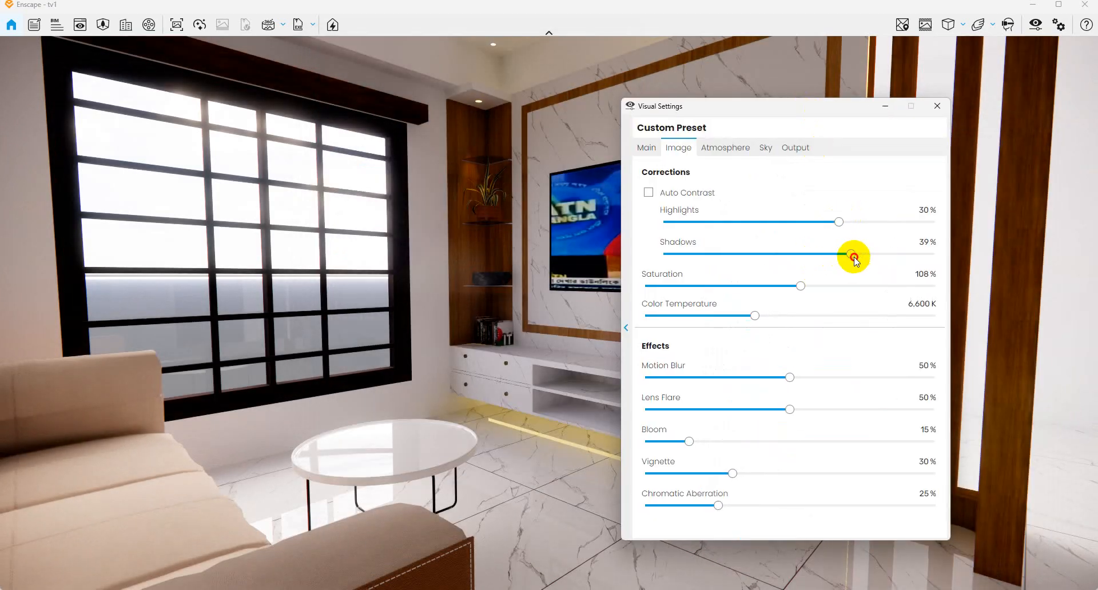
{"action": "left_click_drag", "start_coordinate": [812, 286], "coordinate": [892, 284]}
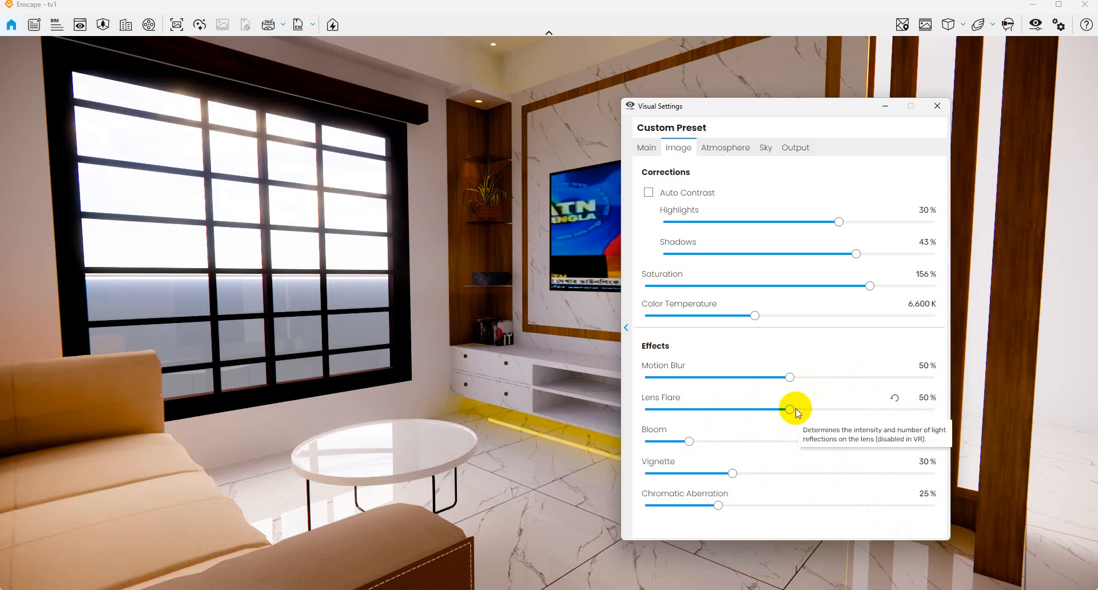
- Set the image effects to 10% lens flare, 23% bloom and 25% vignette, and increase the chromatic aberration
{"action": "left_click_drag", "start_coordinate": [790, 410], "coordinate": [953, 416]}
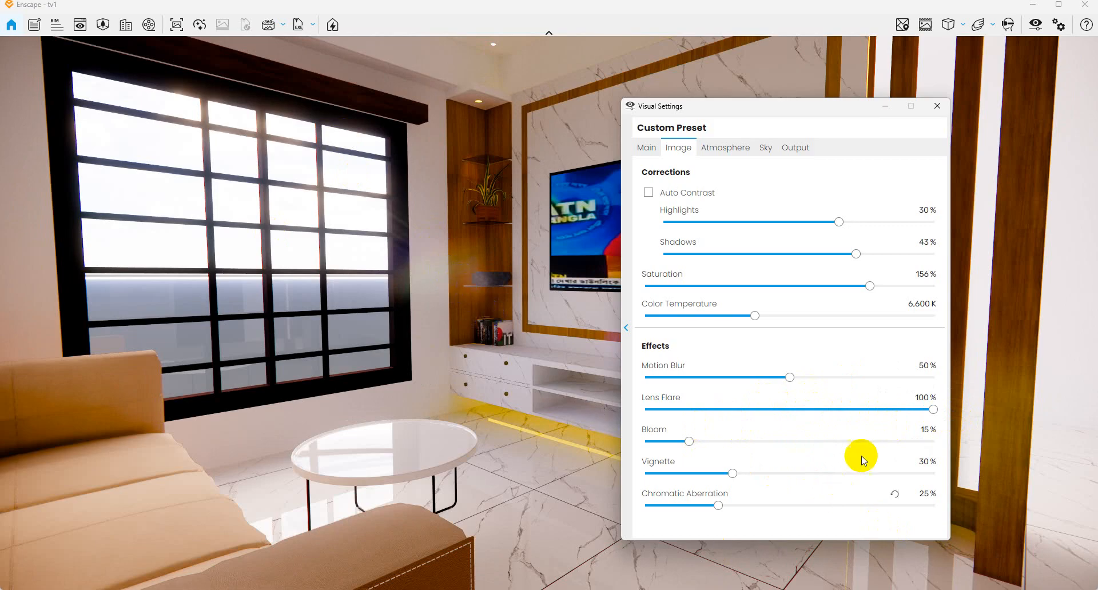
{"action": "left_click_drag", "start_coordinate": [778, 409], "coordinate": [675, 409]}
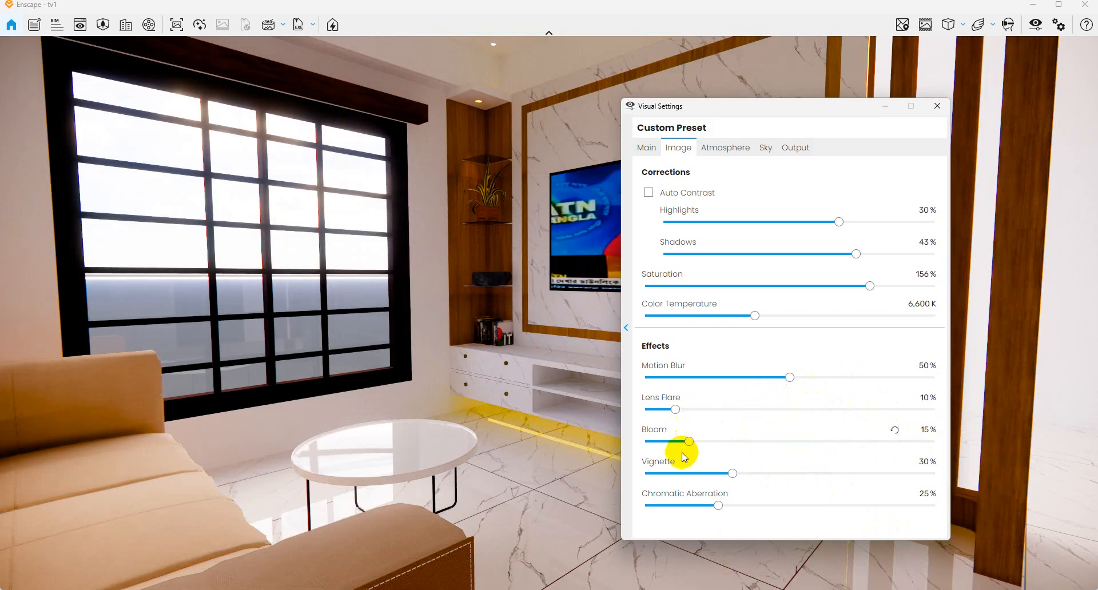
{"action": "left_click_drag", "start_coordinate": [692, 444], "coordinate": [805, 456]}
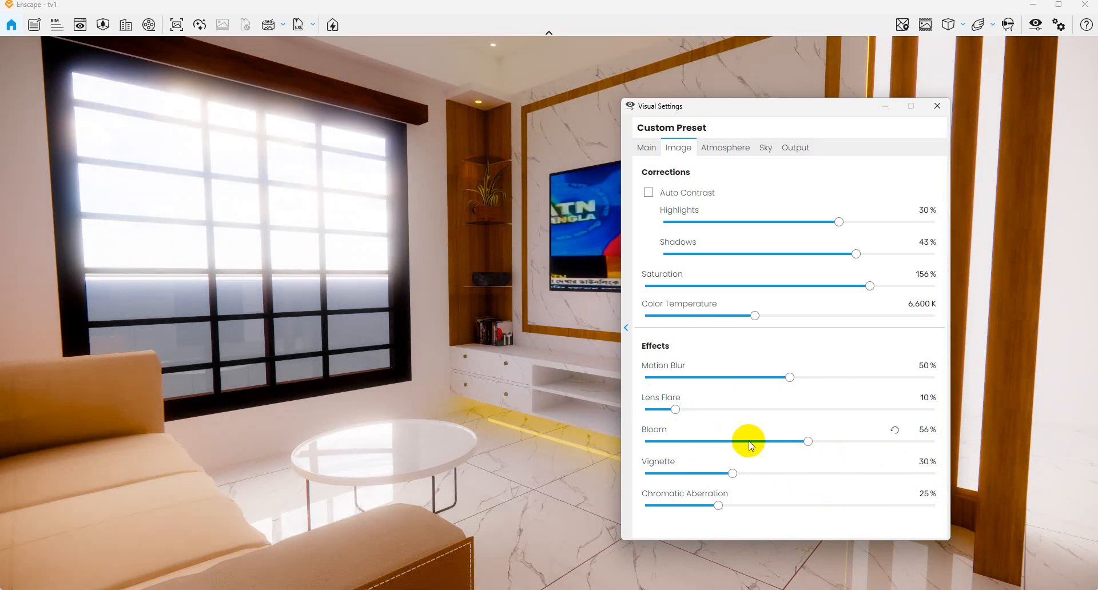
{"action": "left_click_drag", "start_coordinate": [833, 442], "coordinate": [975, 443]}
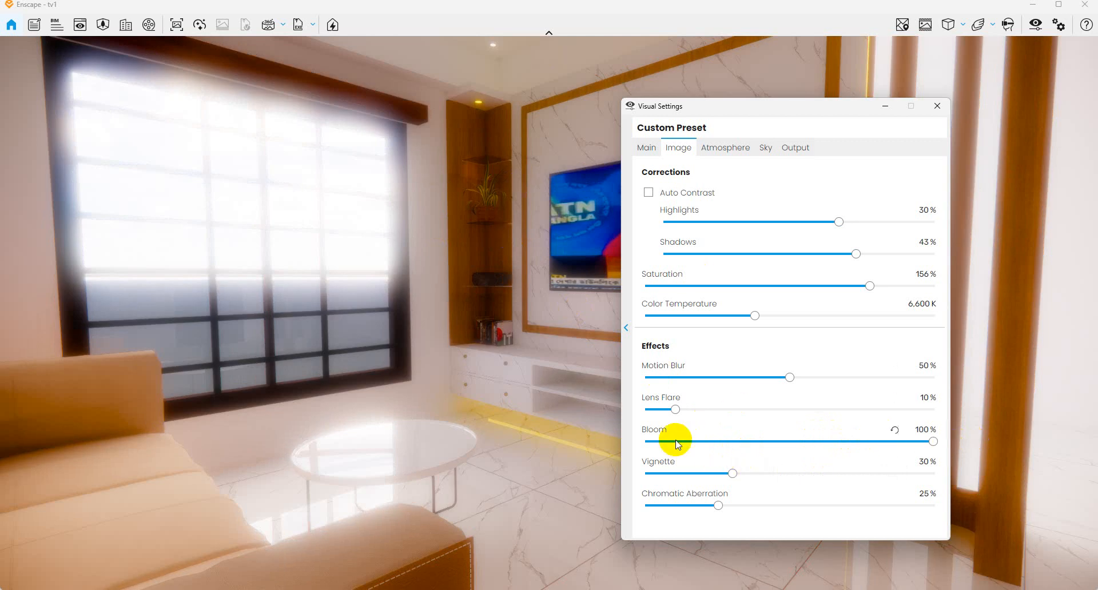
{"action": "left_click_drag", "start_coordinate": [674, 441], "coordinate": [718, 498]}
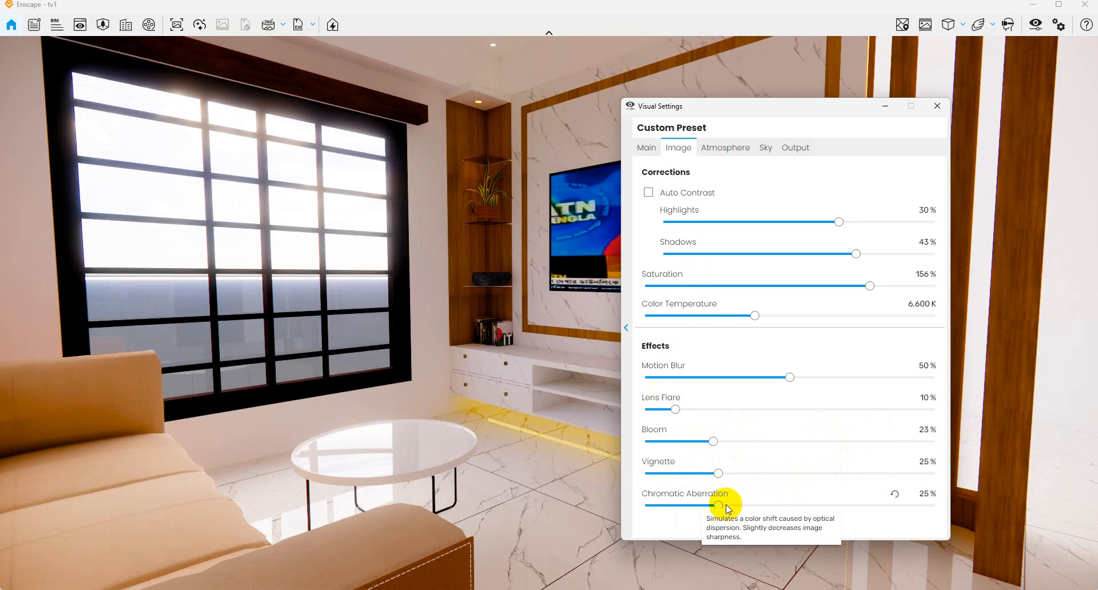
{"action": "left_click_drag", "start_coordinate": [721, 507], "coordinate": [847, 515]}
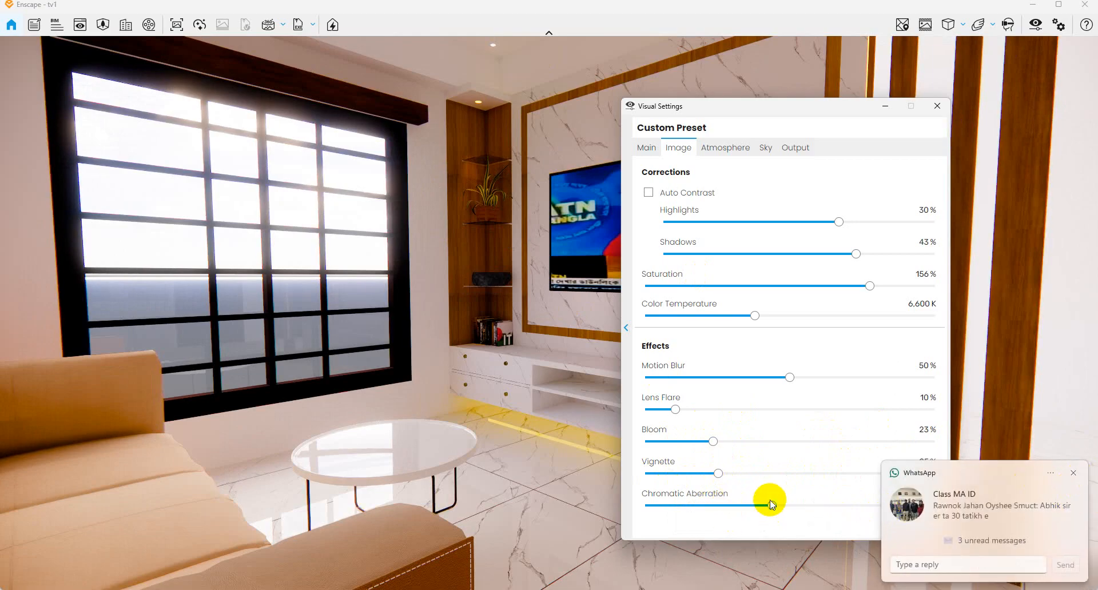
- Set the atmosphere to 78% fog intensity, 269 m fog height, 40% sun brightness and 59% wind intensity
{"action": "left_click", "coordinate": [721, 146]}
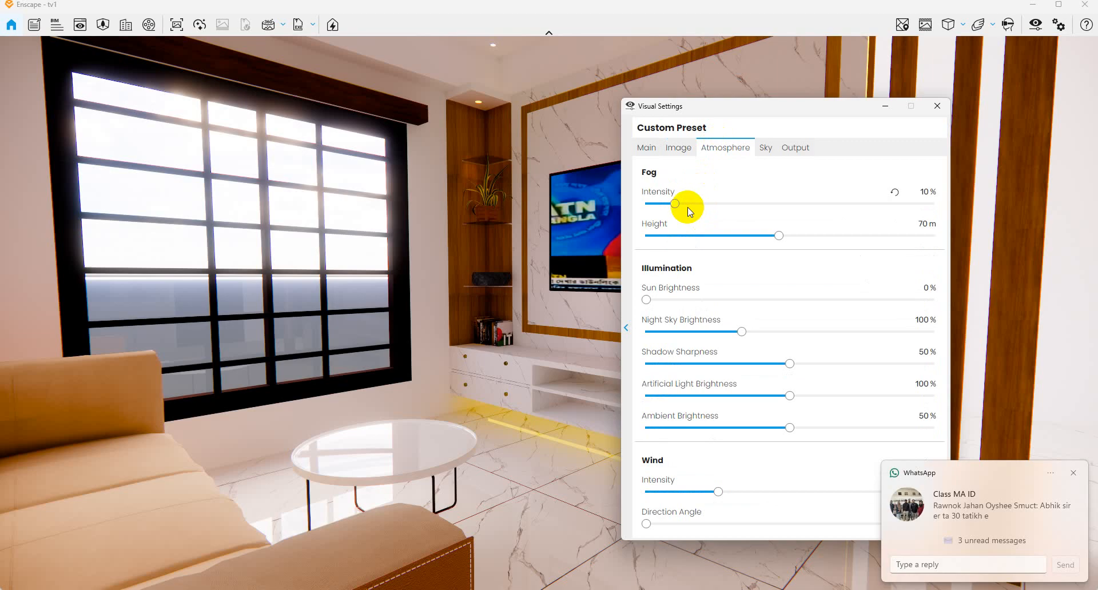
{"action": "left_click_drag", "start_coordinate": [689, 206], "coordinate": [818, 240]}
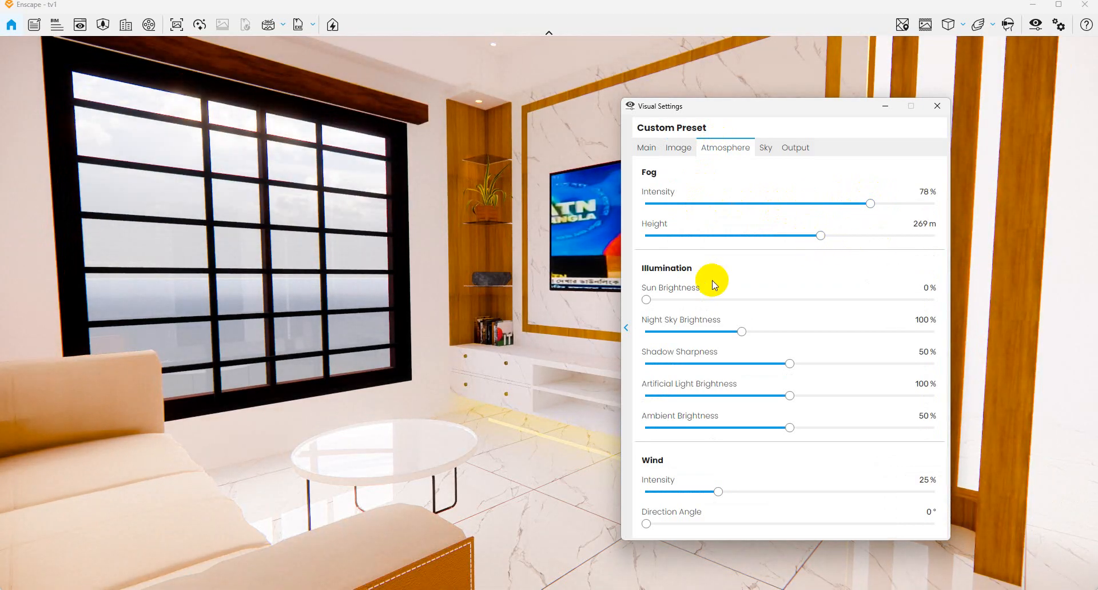
{"action": "left_click_drag", "start_coordinate": [656, 296], "coordinate": [620, 289]}
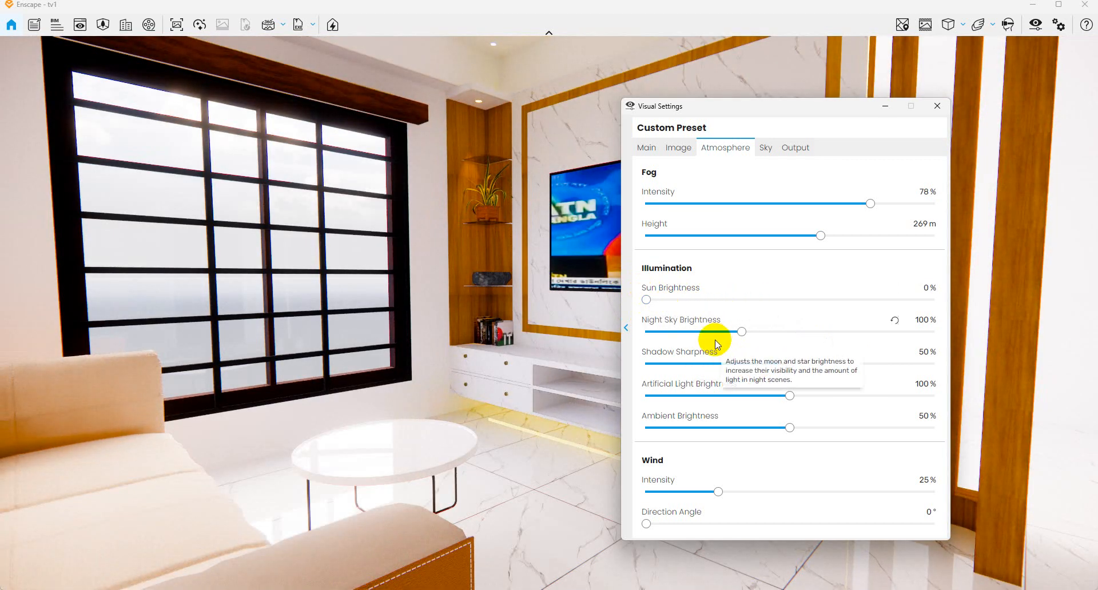
{"action": "left_click_drag", "start_coordinate": [657, 302], "coordinate": [670, 309]}
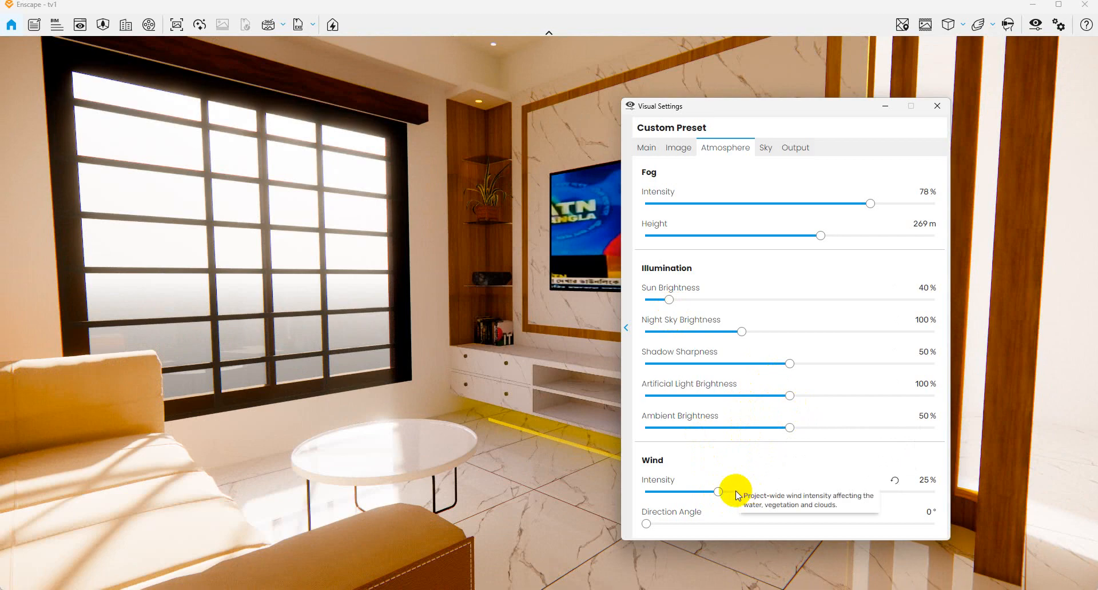
{"action": "left_click_drag", "start_coordinate": [728, 497], "coordinate": [813, 496]}
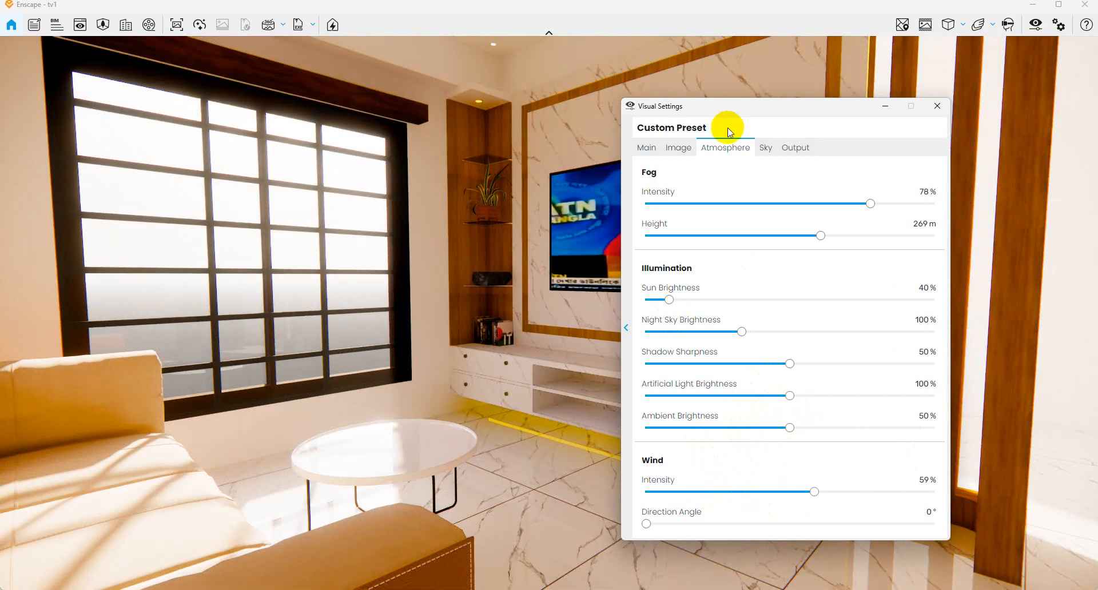
- Try the Mountains and Forest horizons, choose Town as the horizon source, and reduce the fog intensity to 60%
{"action": "left_click", "coordinate": [765, 147]}
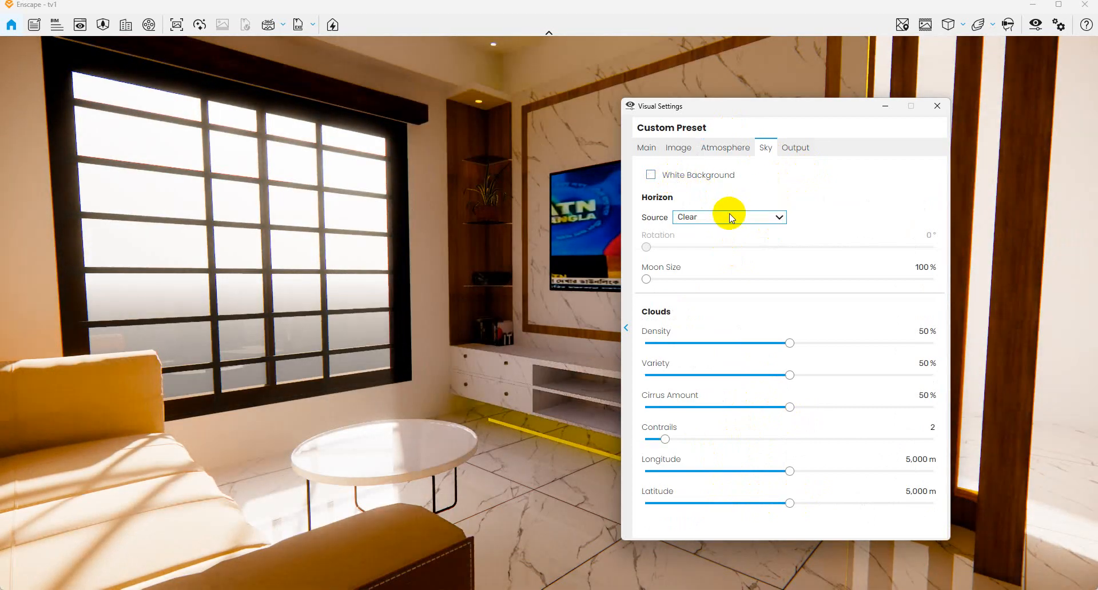
{"action": "left_click", "coordinate": [725, 217]}
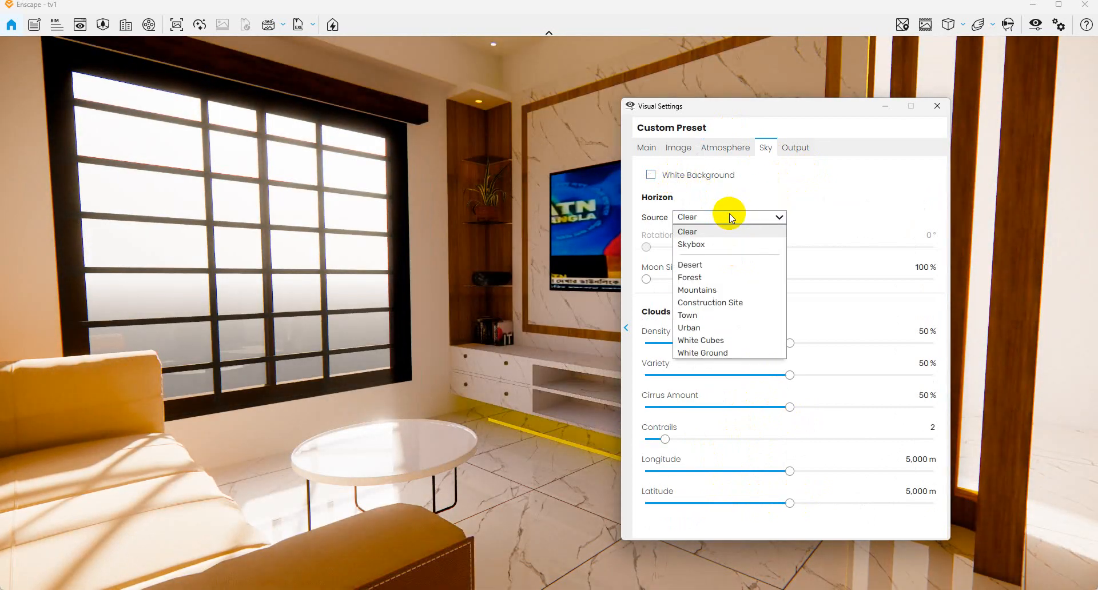
{"action": "left_click", "coordinate": [725, 290]}
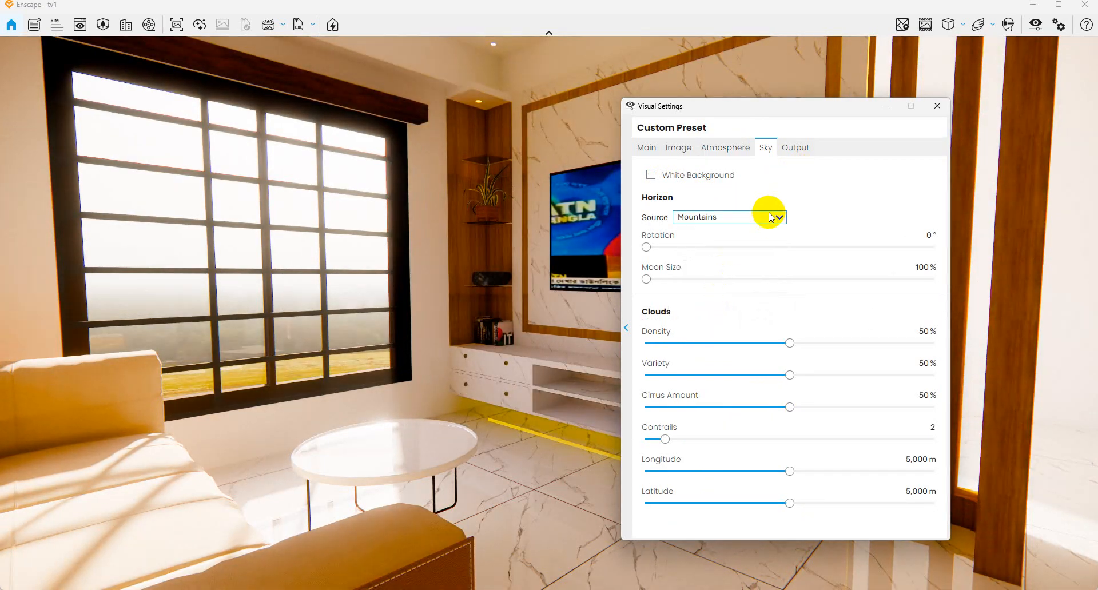
{"action": "left_click", "coordinate": [772, 217]}
{"action": "left_click", "coordinate": [719, 277]}
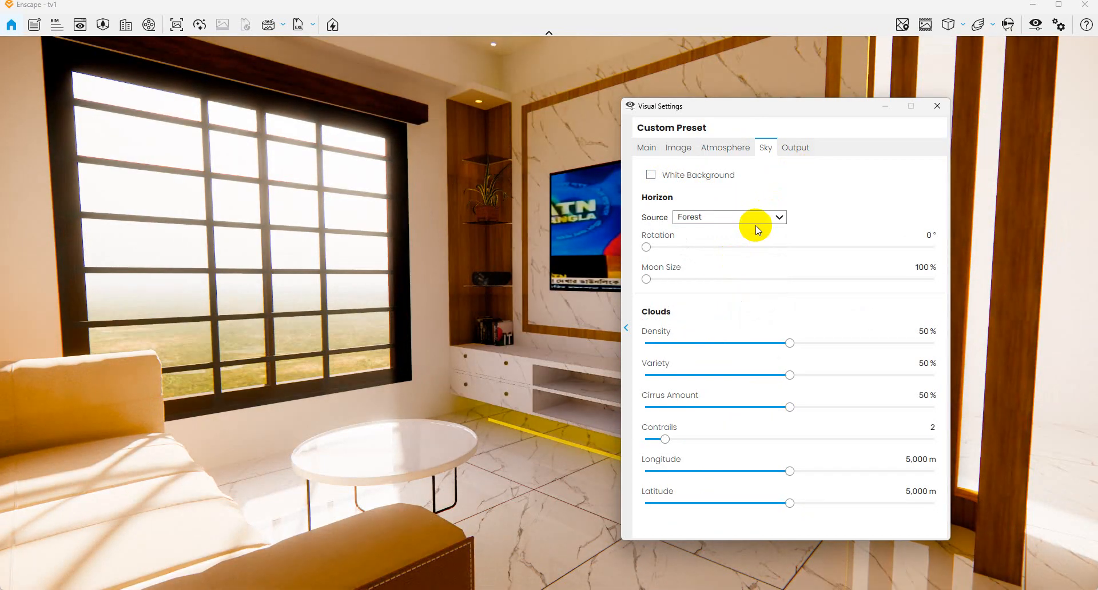
{"action": "left_click", "coordinate": [758, 217]}
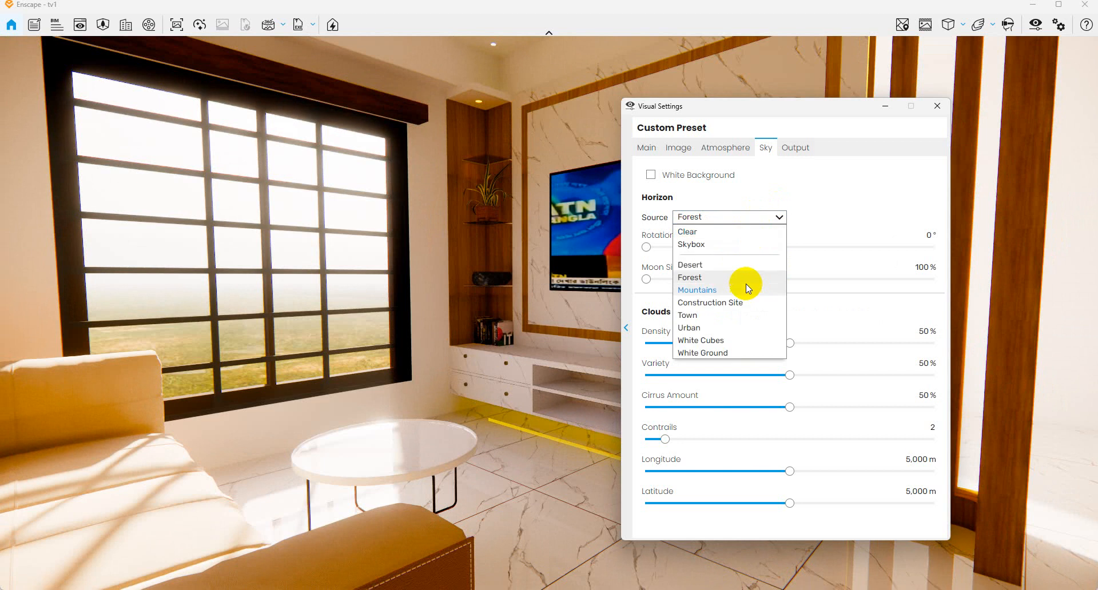
{"action": "left_click", "coordinate": [732, 315]}
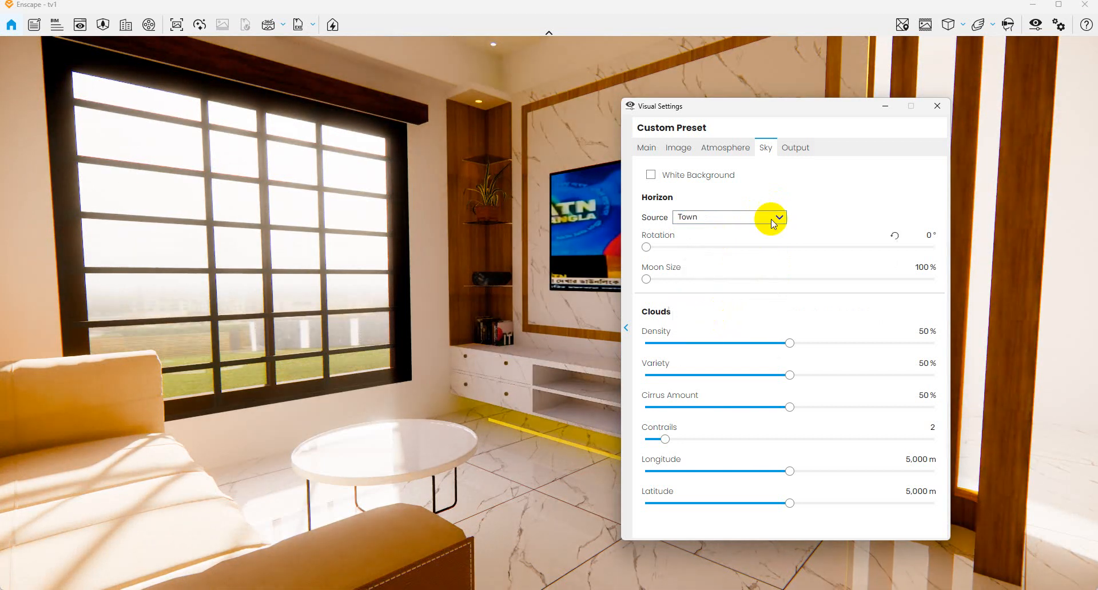
{"action": "left_click", "coordinate": [725, 149]}
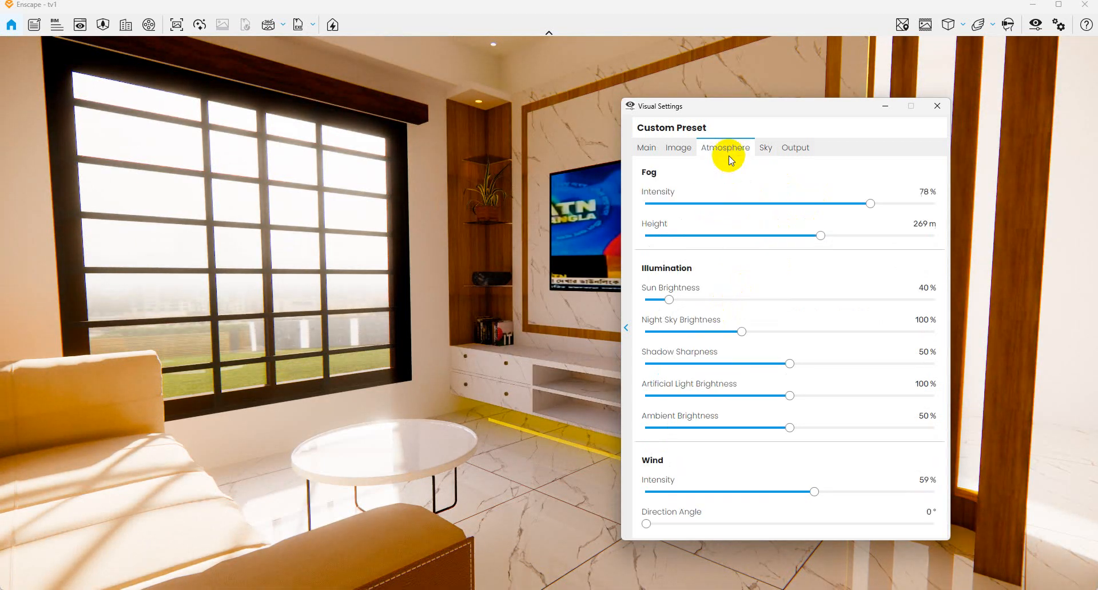
{"action": "left_click_drag", "start_coordinate": [718, 203], "coordinate": [819, 204]}
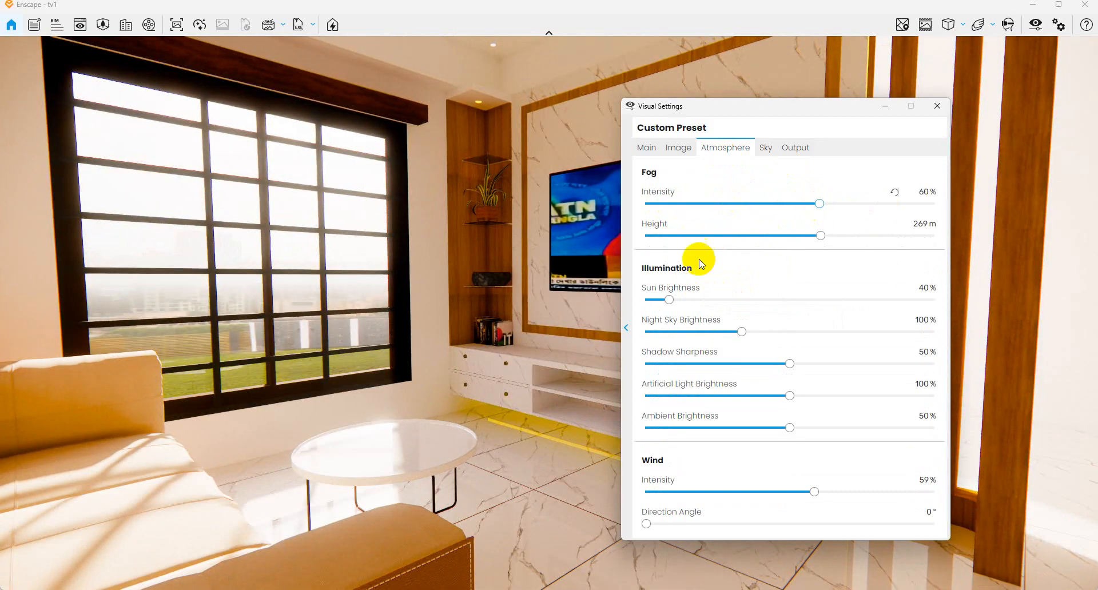
- Set the output resolution to HD (1280 x 720) and close the visual settings
{"action": "left_click", "coordinate": [794, 147]}
{"action": "left_click", "coordinate": [705, 193]}
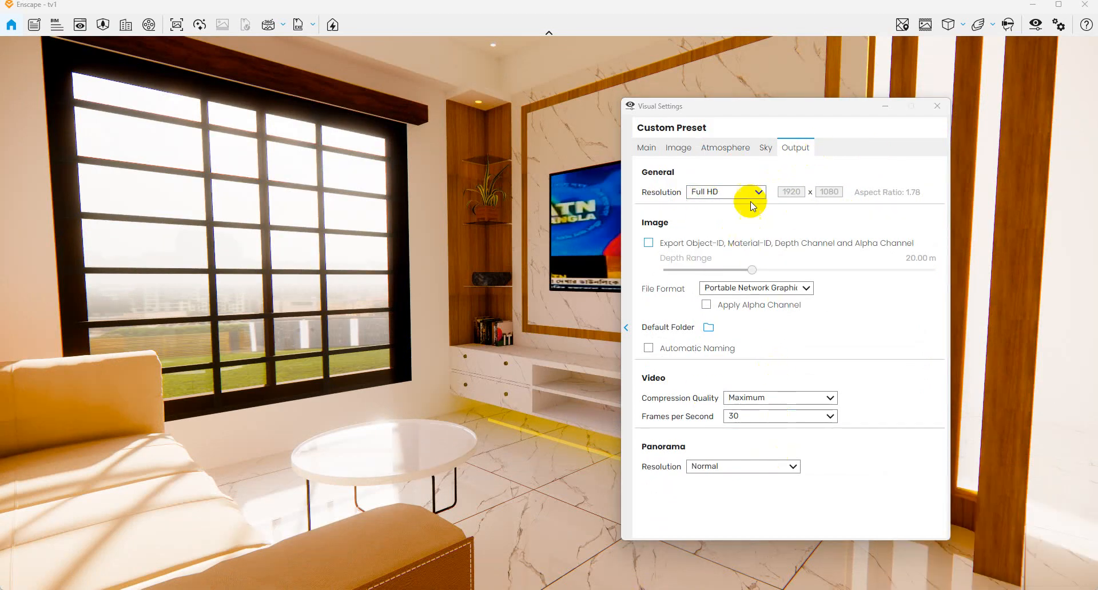
{"action": "left_click", "coordinate": [748, 193]}
{"action": "left_click", "coordinate": [729, 197]}
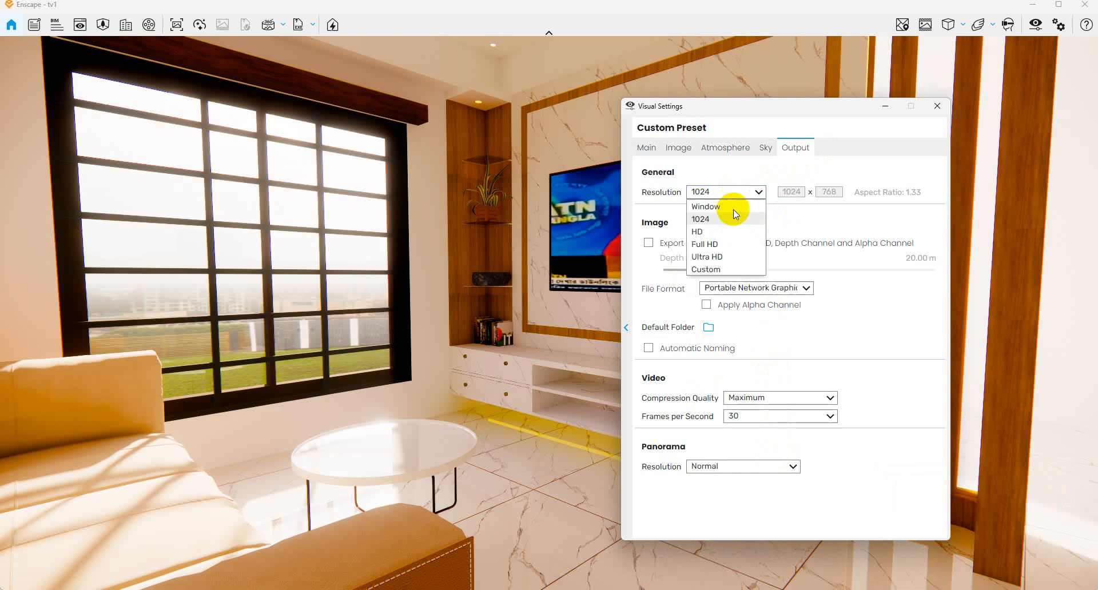
{"action": "left_click", "coordinate": [727, 246]}
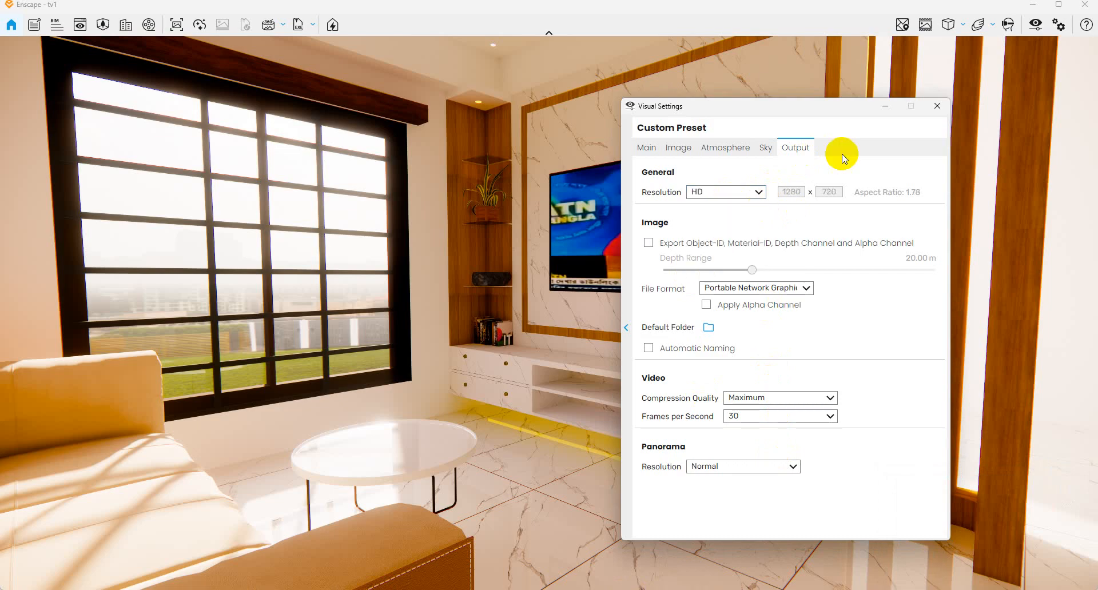
{"action": "left_click", "coordinate": [937, 105]}
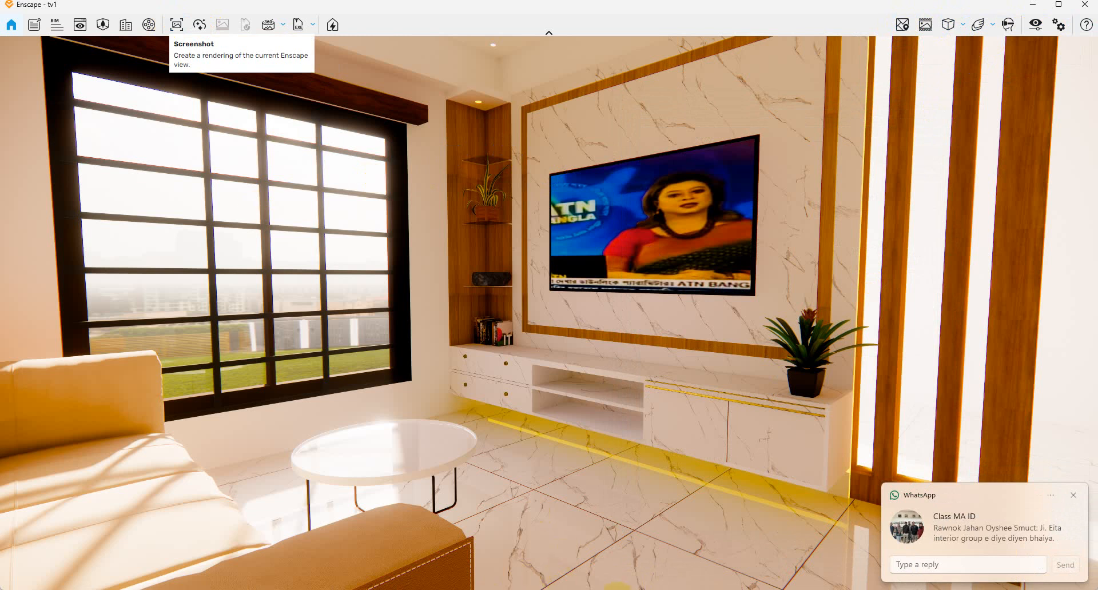
- Render a screenshot of the TV wall and window, saving it as a PNG named 12 in the Pictures folder
{"action": "left_click", "coordinate": [629, 303]}
{"action": "left_click_drag", "start_coordinate": [544, 311], "coordinate": [592, 290]}
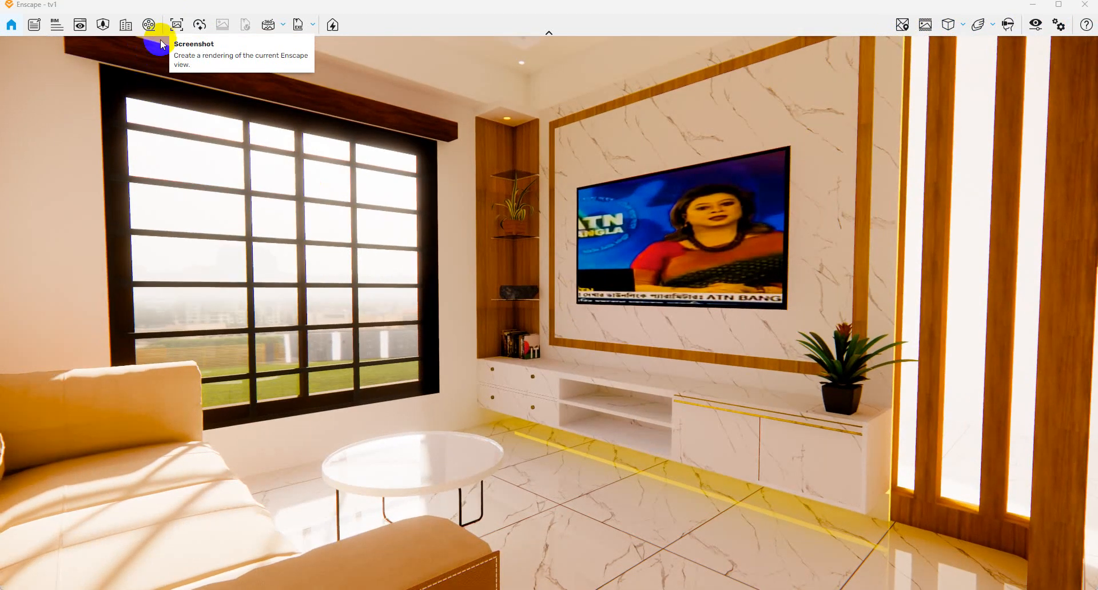
{"action": "left_click", "coordinate": [171, 26]}
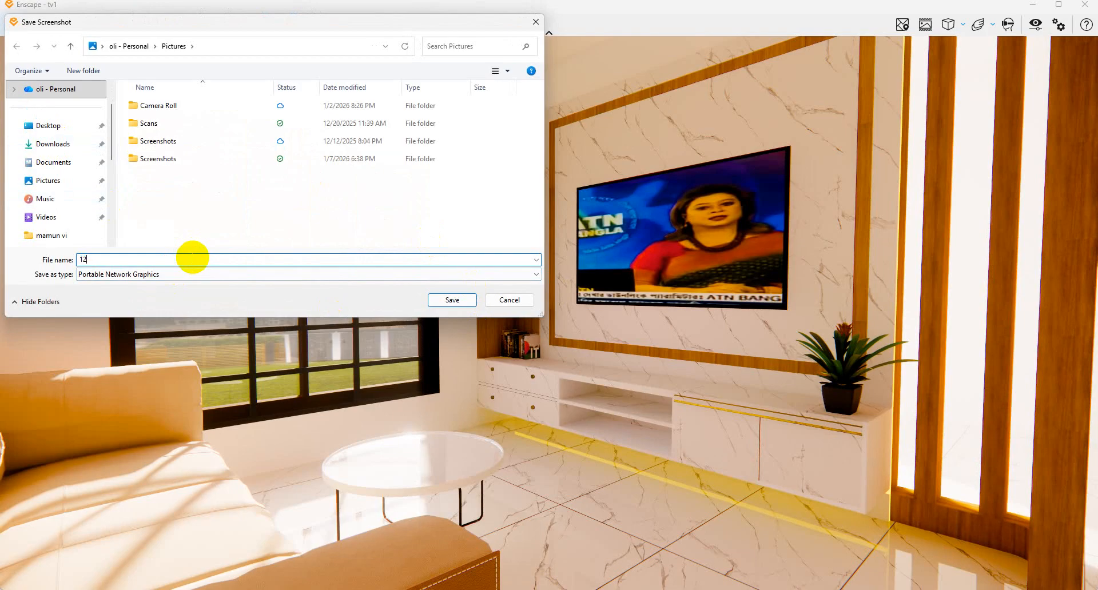
{"action": "key", "text": "Return"}
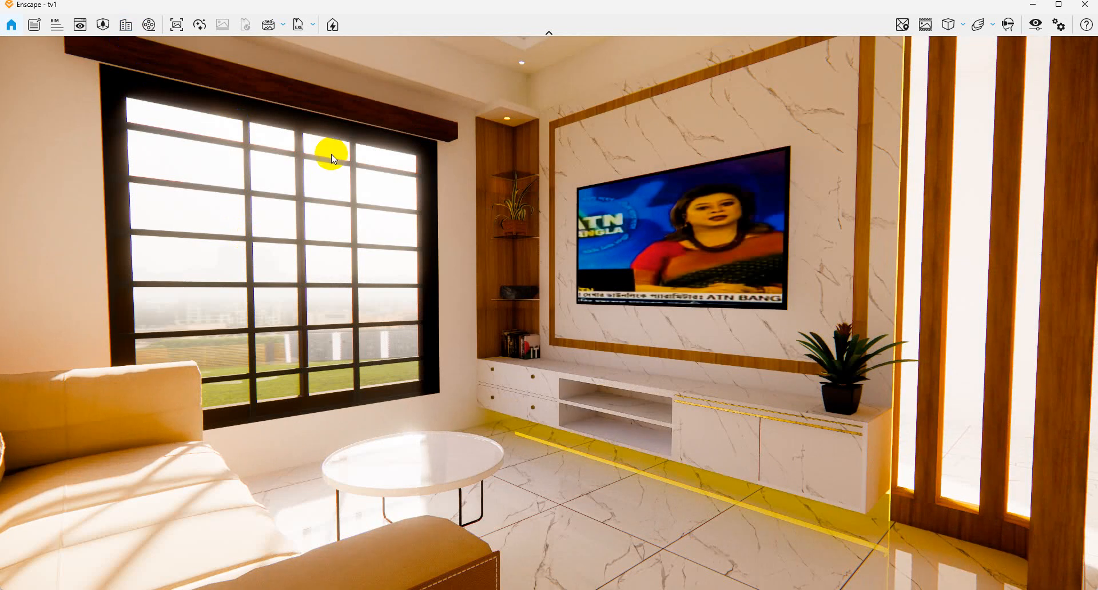
- Open the Video Editor and record the first two camera keyframes, facing the window and TV wall
{"action": "left_click_drag", "start_coordinate": [581, 307], "coordinate": [166, 70]}
{"action": "mouse_move", "coordinate": [364, 108]}
{"action": "left_mouse_down"}
{"action": "mouse_move", "coordinate": [482, 309]}
{"action": "mouse_move", "coordinate": [365, 108]}
{"action": "left_mouse_up"}
{"action": "left_click", "coordinate": [147, 25]}
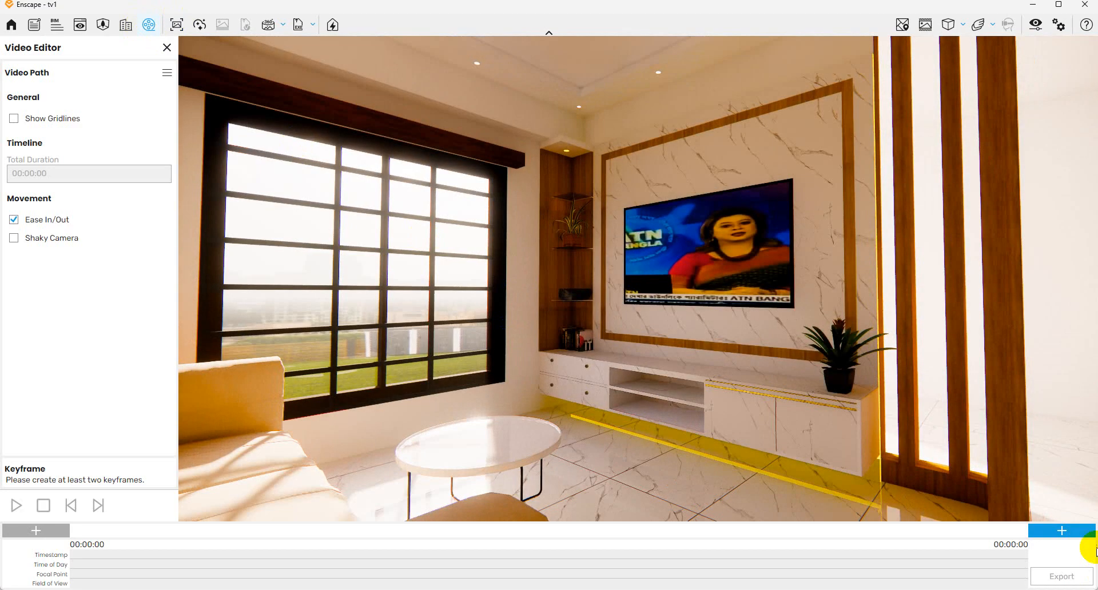
{"action": "left_click", "coordinate": [1051, 530]}
{"action": "left_click_drag", "start_coordinate": [398, 401], "coordinate": [557, 276]}
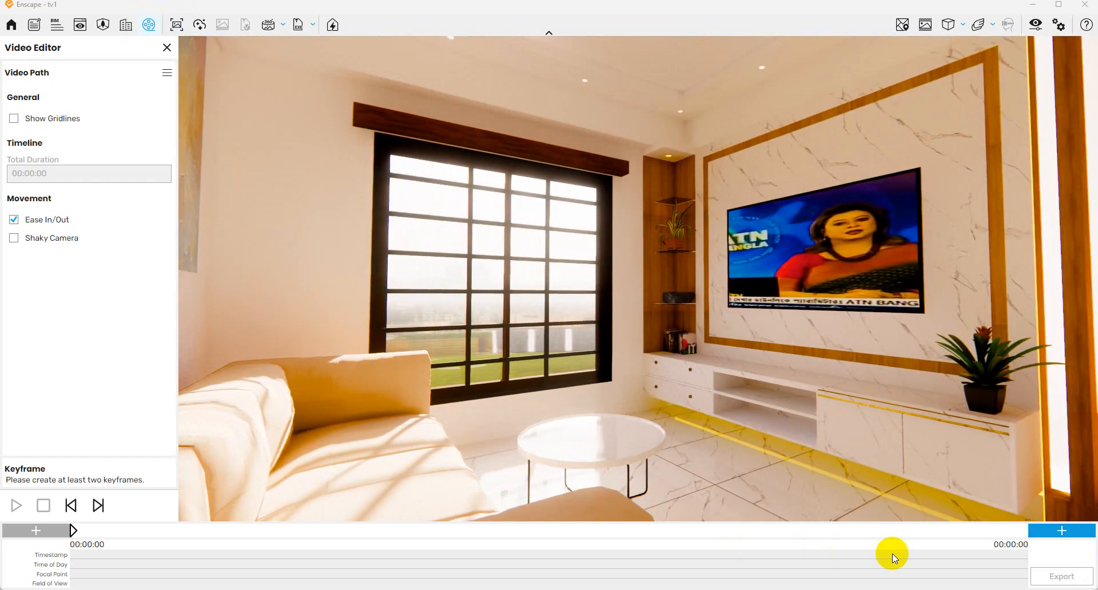
{"action": "left_click", "coordinate": [1075, 530]}
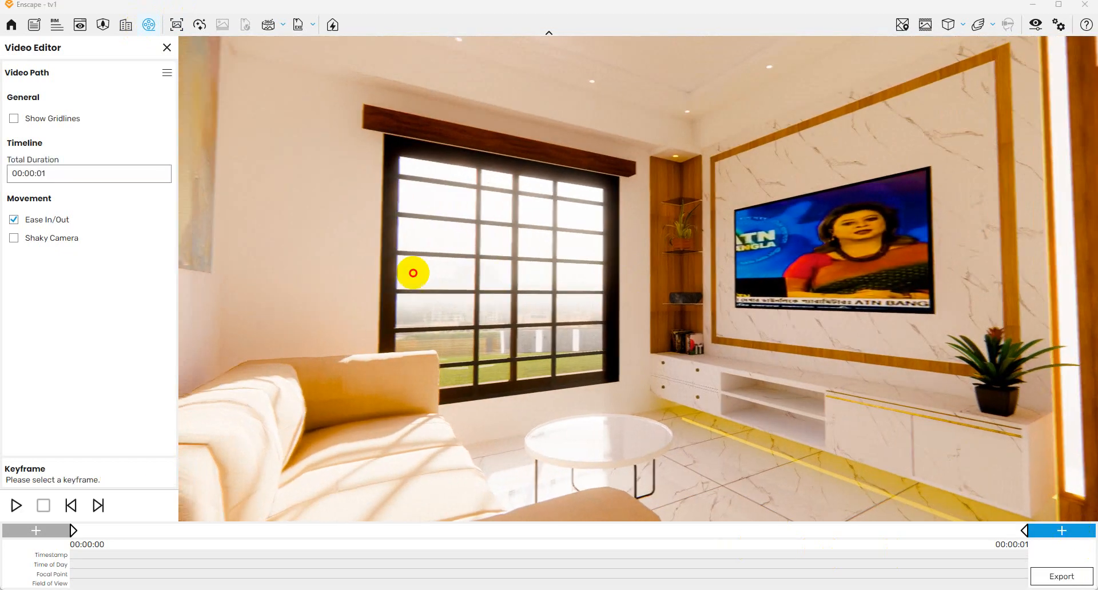
- Add three more keyframes, turning the camera past the sofa and wall painting to the dark door
{"action": "left_click_drag", "start_coordinate": [409, 272], "coordinate": [1090, 558]}
{"action": "left_click", "coordinate": [1080, 531]}
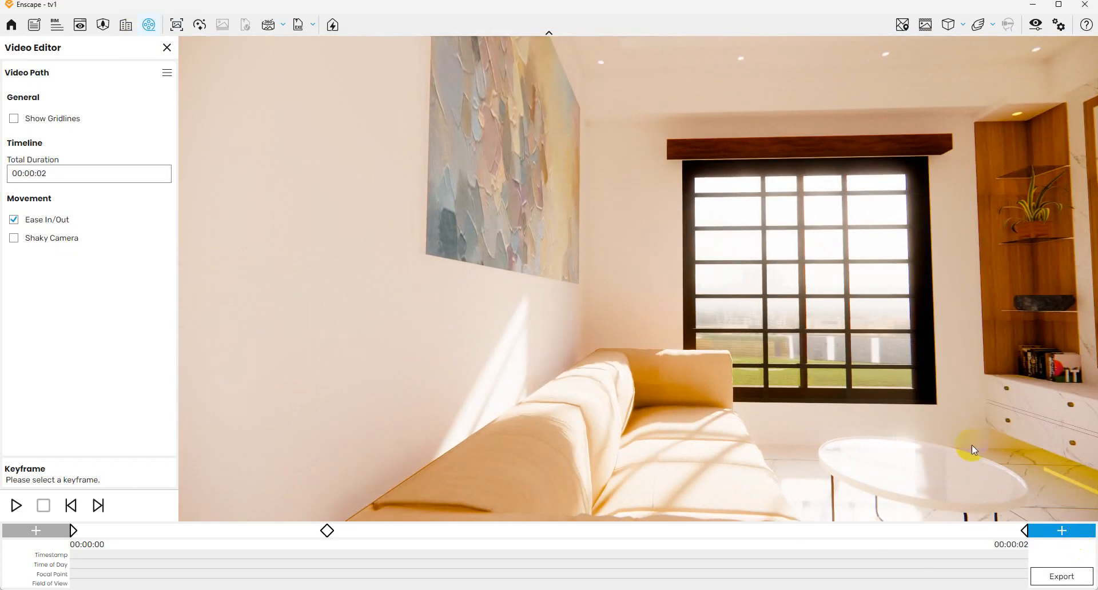
{"action": "mouse_move", "coordinate": [968, 448]}
{"action": "left_mouse_down"}
{"action": "mouse_move", "coordinate": [482, 275]}
{"action": "mouse_move", "coordinate": [634, 277]}
{"action": "mouse_move", "coordinate": [791, 409]}
{"action": "mouse_move", "coordinate": [601, 277]}
{"action": "mouse_move", "coordinate": [899, 355]}
{"action": "left_mouse_up"}
{"action": "left_click", "coordinate": [1063, 530]}
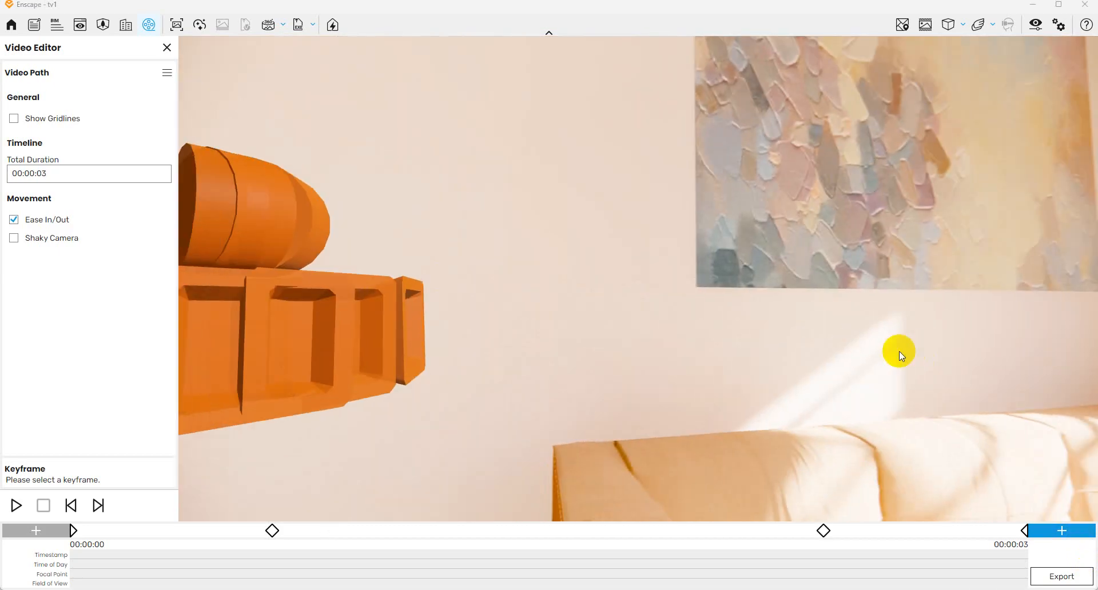
{"action": "left_click_drag", "start_coordinate": [366, 274], "coordinate": [1090, 582]}
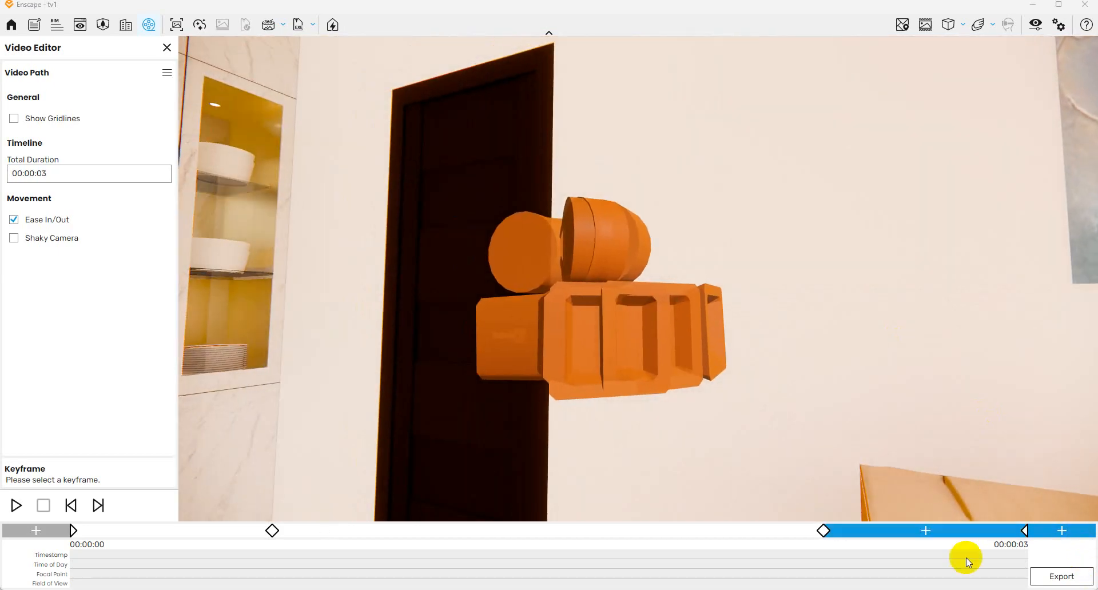
{"action": "left_click", "coordinate": [1061, 528]}
- Add two keyframes turning the camera to the glass-door crockery cabinet and the doors beside it
{"action": "left_click_drag", "start_coordinate": [343, 263], "coordinate": [742, 363]}
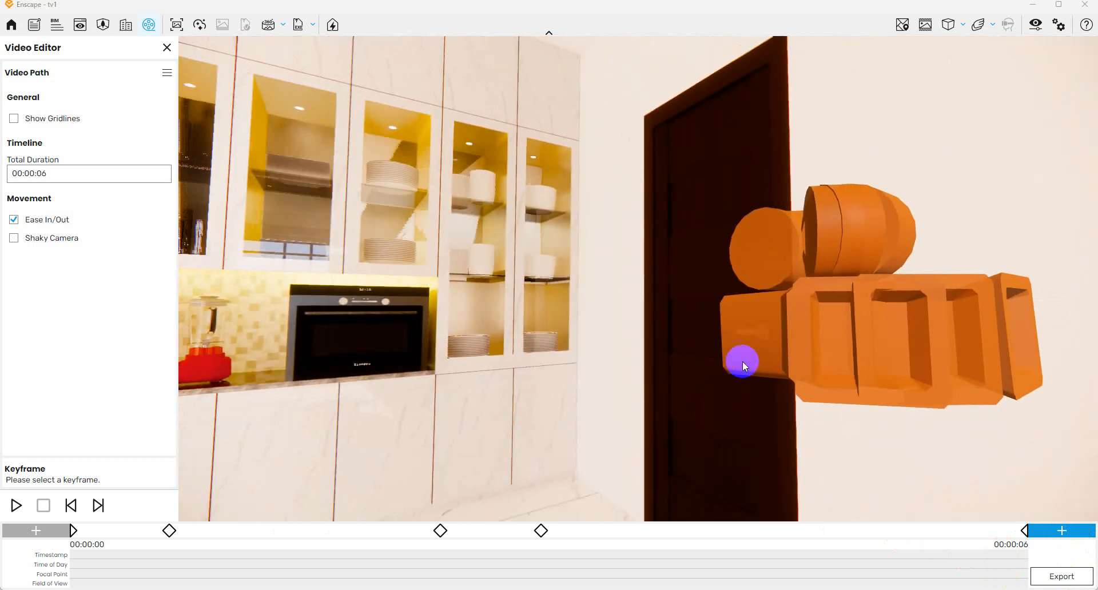
{"action": "left_click_drag", "start_coordinate": [418, 258], "coordinate": [675, 312]}
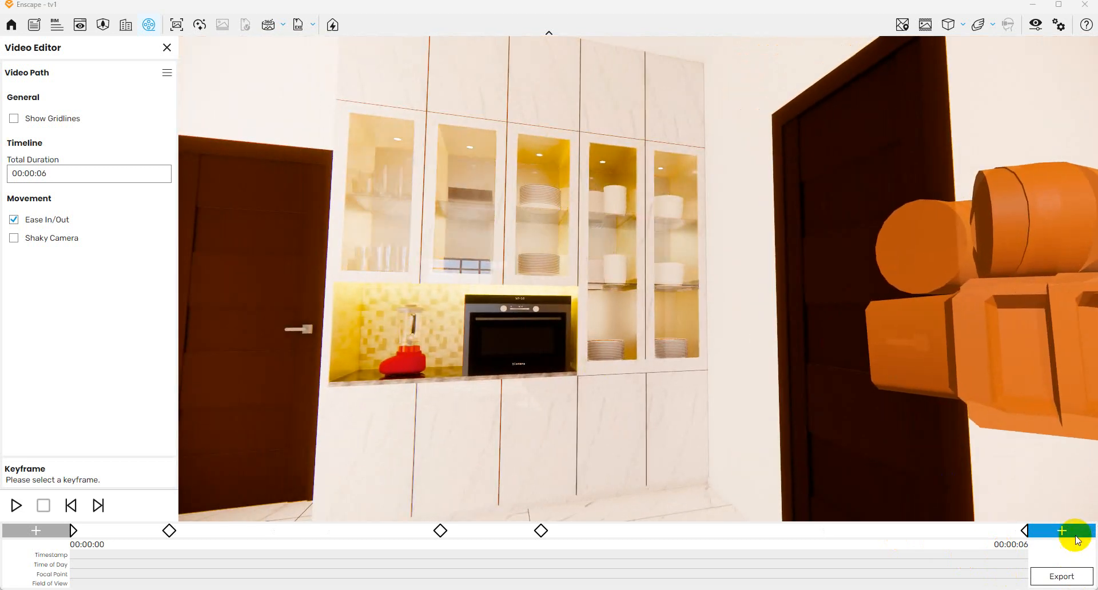
{"action": "left_click", "coordinate": [1062, 530]}
{"action": "left_click_drag", "start_coordinate": [591, 286], "coordinate": [627, 283]}
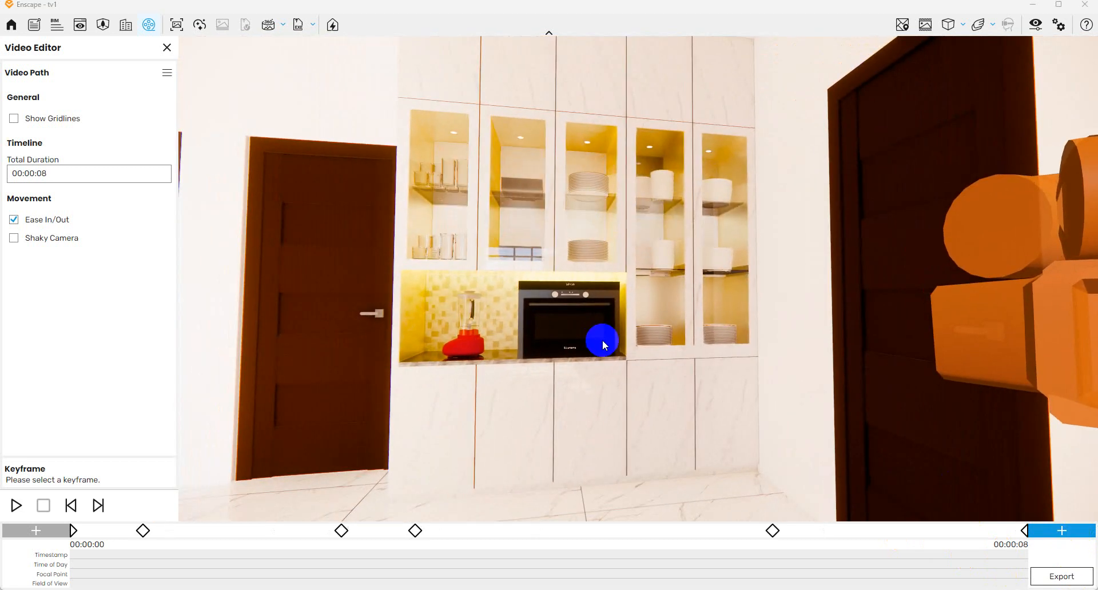
{"action": "left_click_drag", "start_coordinate": [556, 283], "coordinate": [566, 355]}
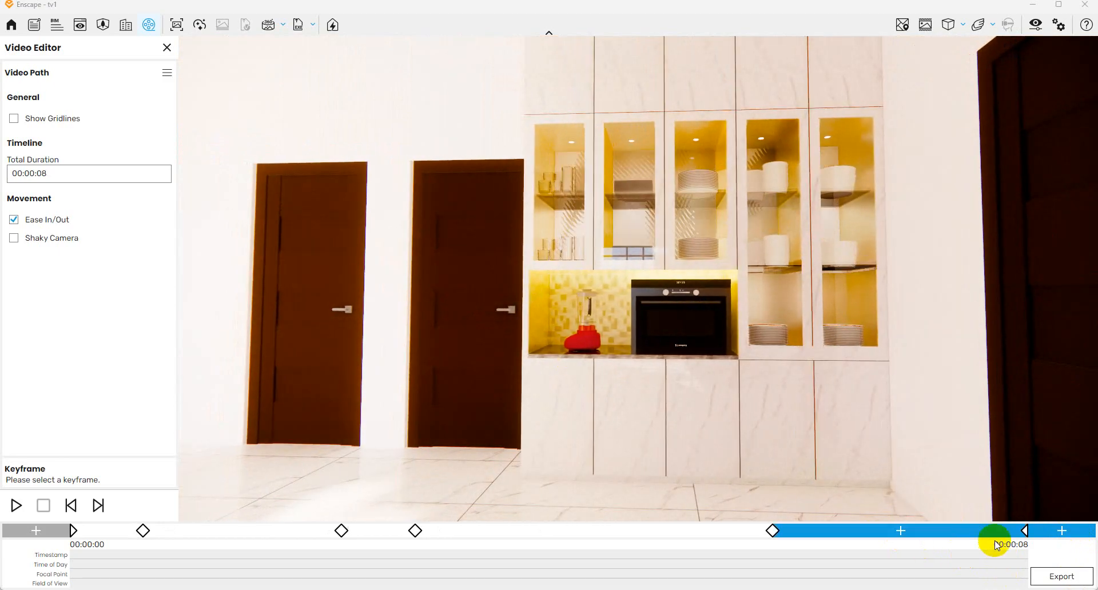
{"action": "left_click", "coordinate": [1058, 530]}
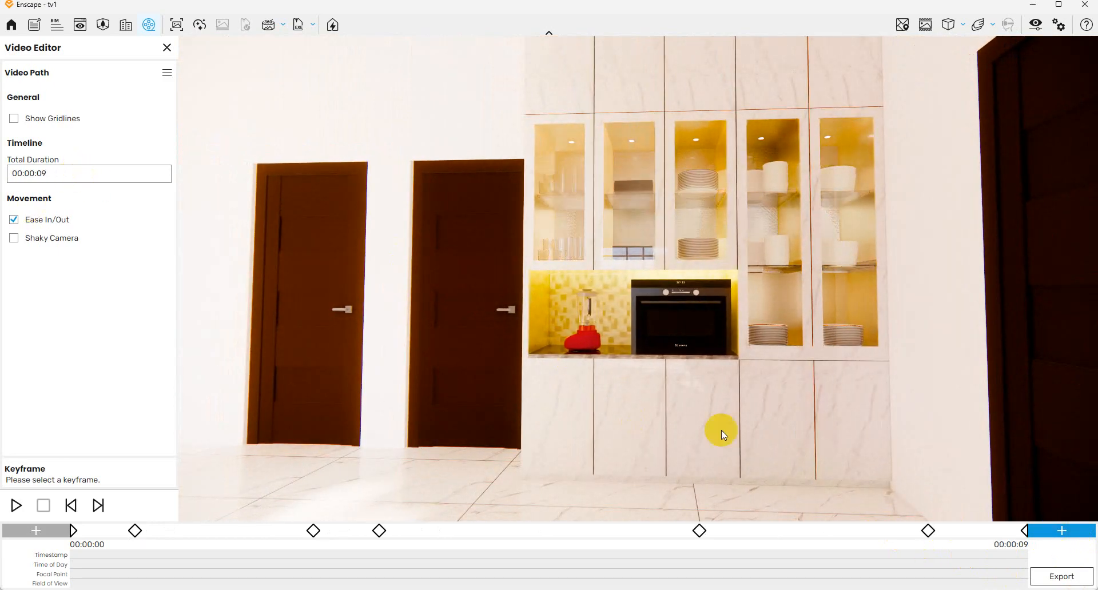
- Set the video path's total duration to 19 seconds
{"action": "left_click", "coordinate": [87, 174]}
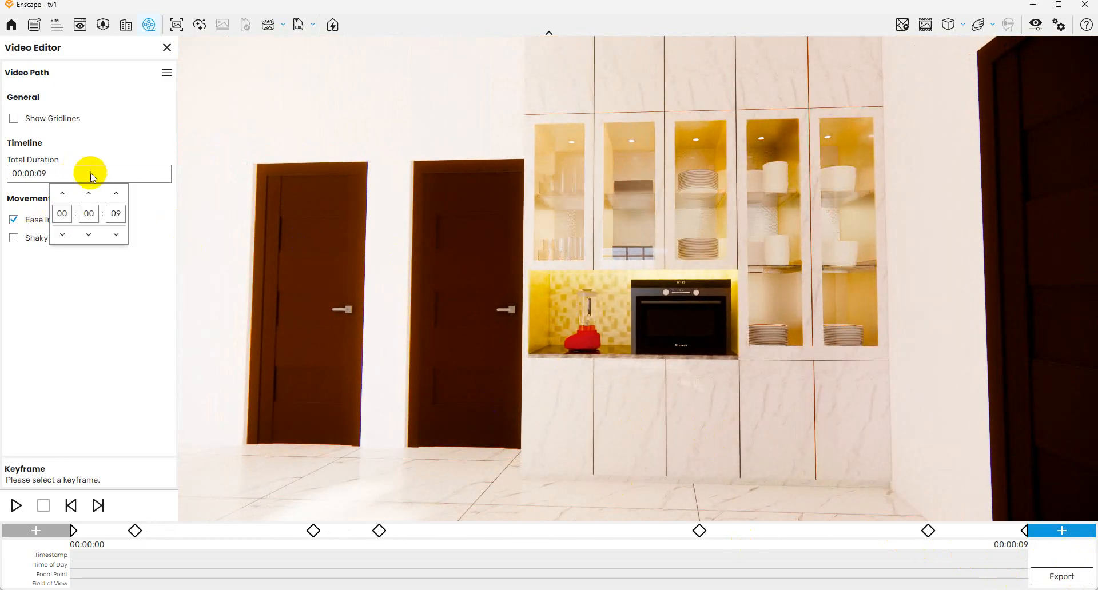
{"action": "left_click", "coordinate": [117, 194]}
{"action": "left_click", "coordinate": [117, 194]}
{"action": "left_click", "coordinate": [117, 194]}
{"action": "left_click", "coordinate": [117, 194]}
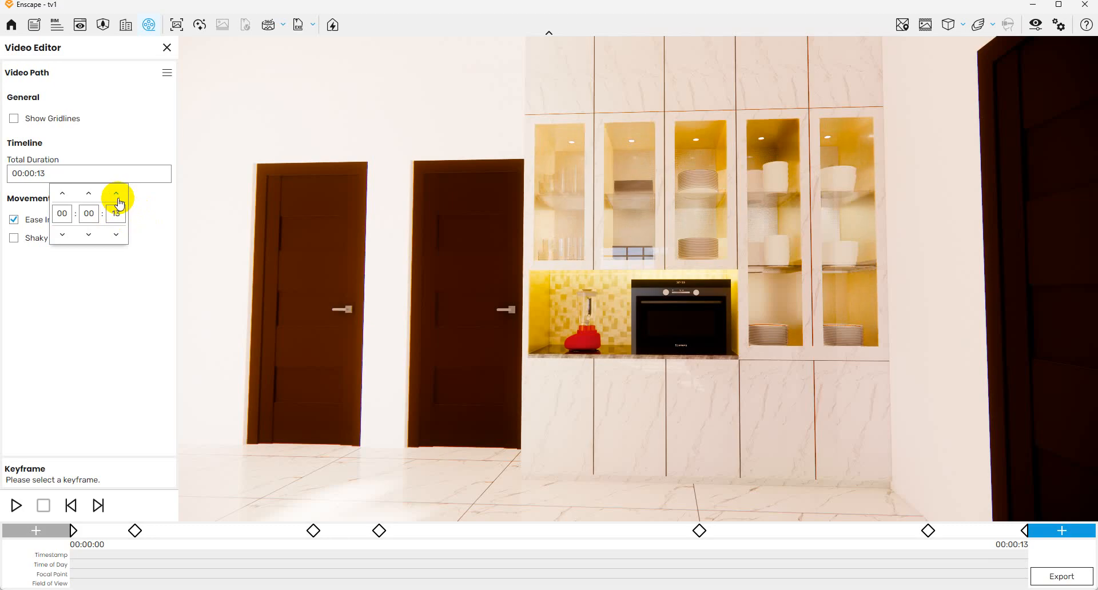
{"action": "left_click", "coordinate": [116, 196]}
{"action": "left_click", "coordinate": [117, 196]}
{"action": "left_click", "coordinate": [117, 195]}
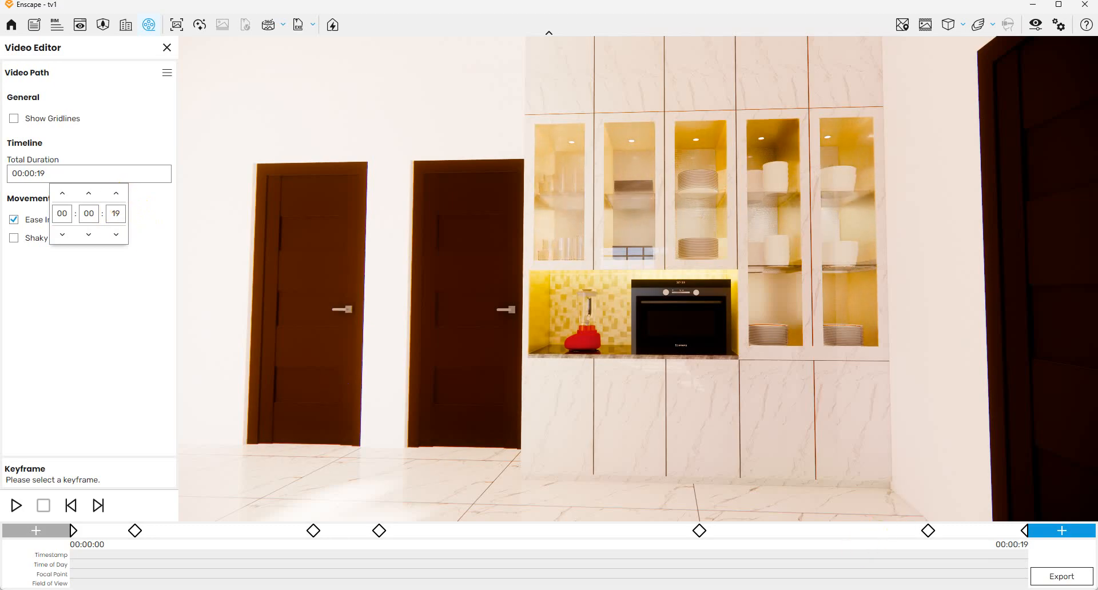
- Start a Full HD export of the video path with Maximum compression quality, saved as an MP4 on Local Disk (D:)
{"action": "left_click", "coordinate": [1054, 580]}
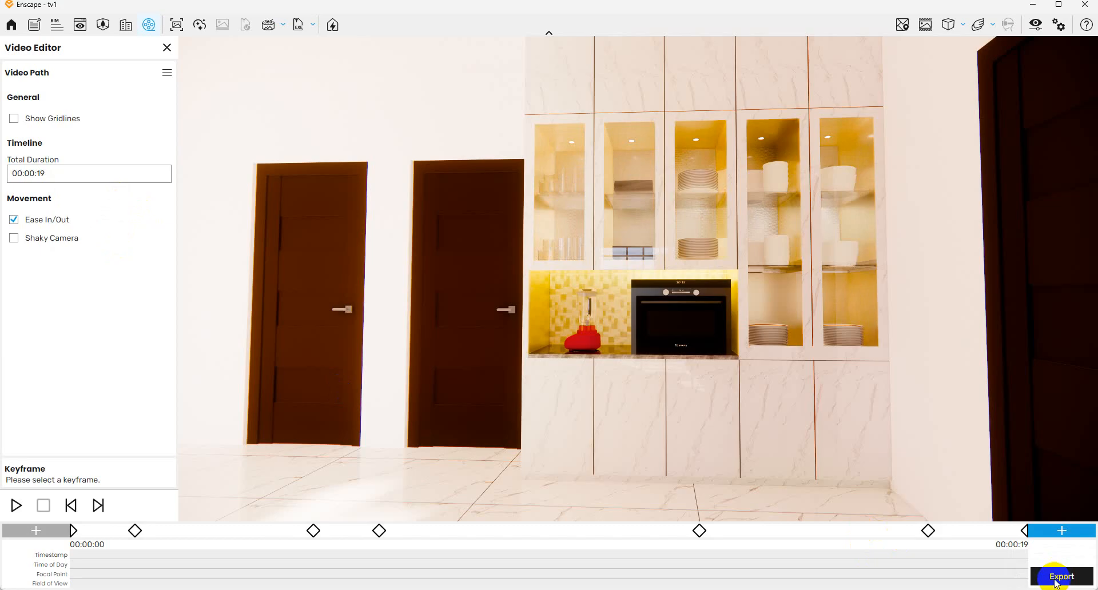
{"action": "left_click", "coordinate": [1055, 581]}
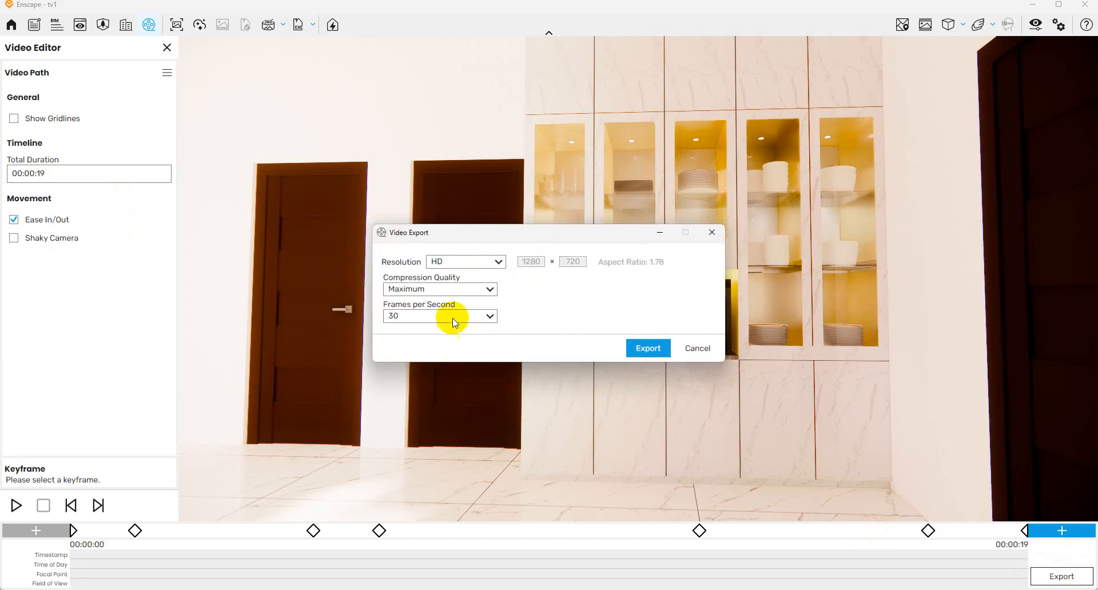
{"action": "left_click", "coordinate": [450, 261]}
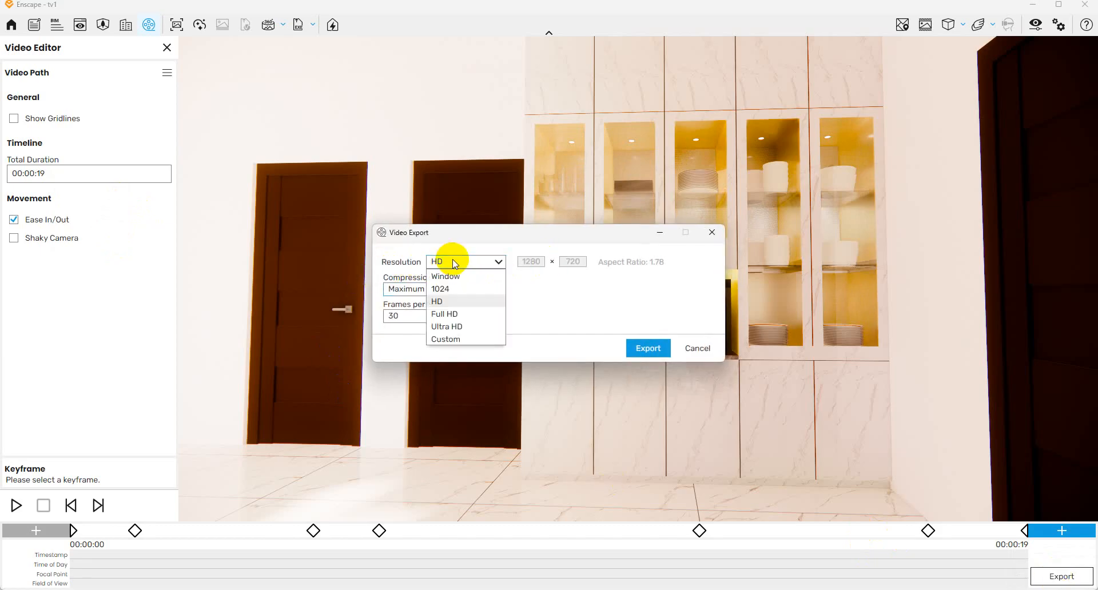
{"action": "left_click", "coordinate": [455, 319]}
{"action": "left_click", "coordinate": [462, 288]}
{"action": "left_click", "coordinate": [462, 288]}
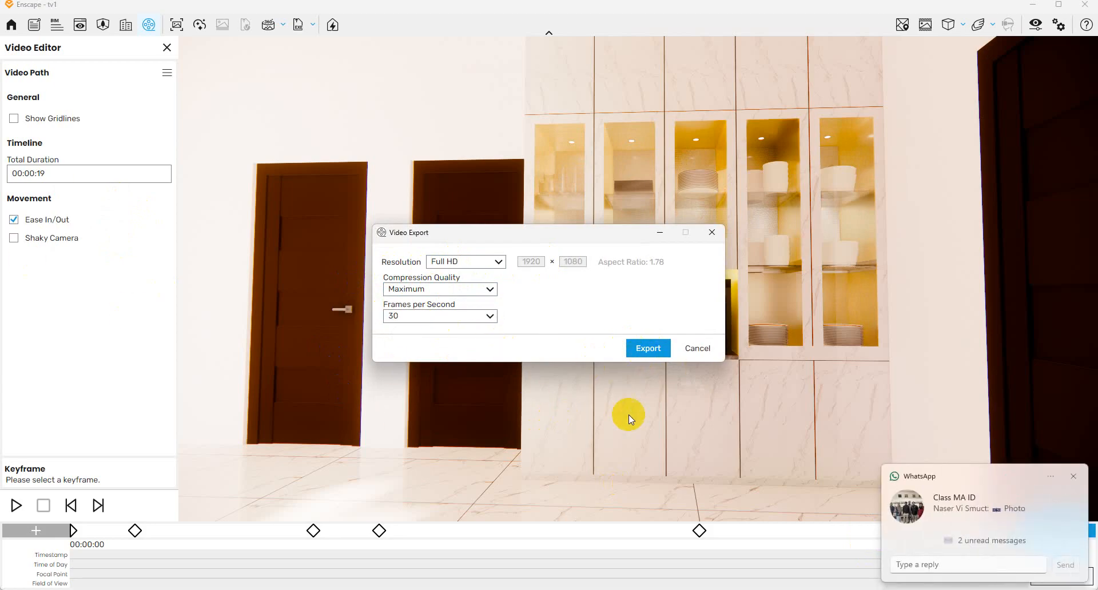
{"action": "left_click", "coordinate": [641, 350]}
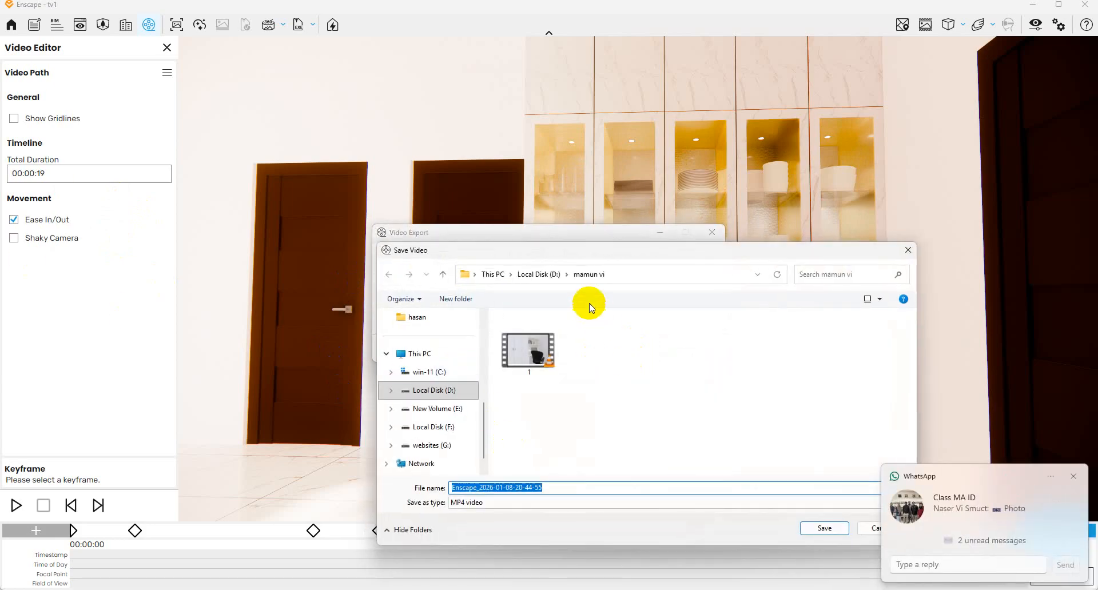
{"action": "left_click", "coordinate": [547, 275]}
{"action": "left_click", "coordinate": [823, 528]}
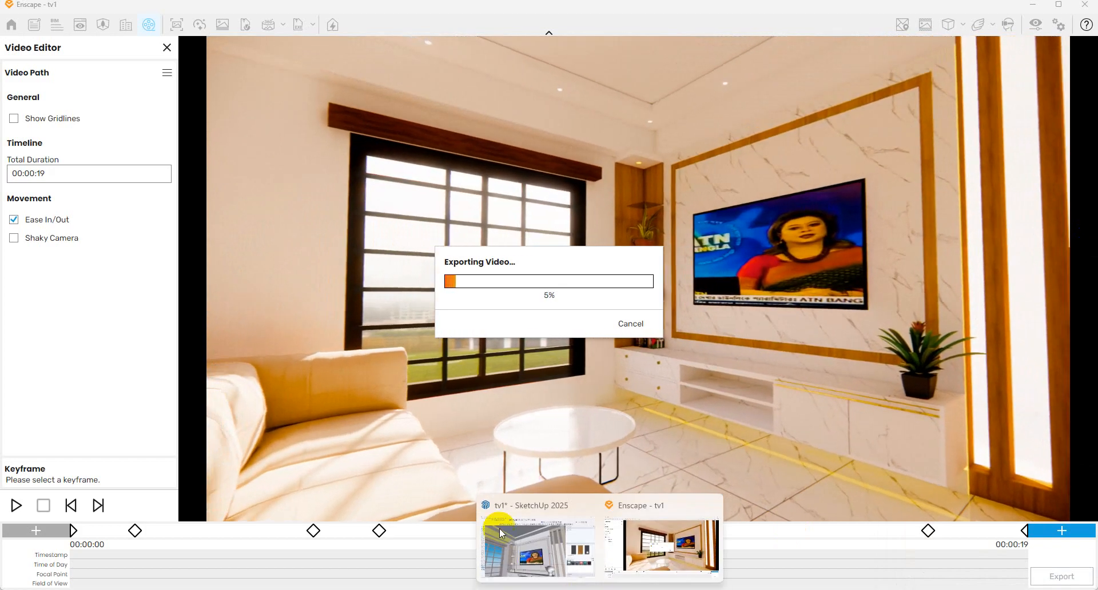
- Switch to the SketchUp model while the video exports, return to Enscape and cancel the export
{"action": "left_click", "coordinate": [499, 527]}
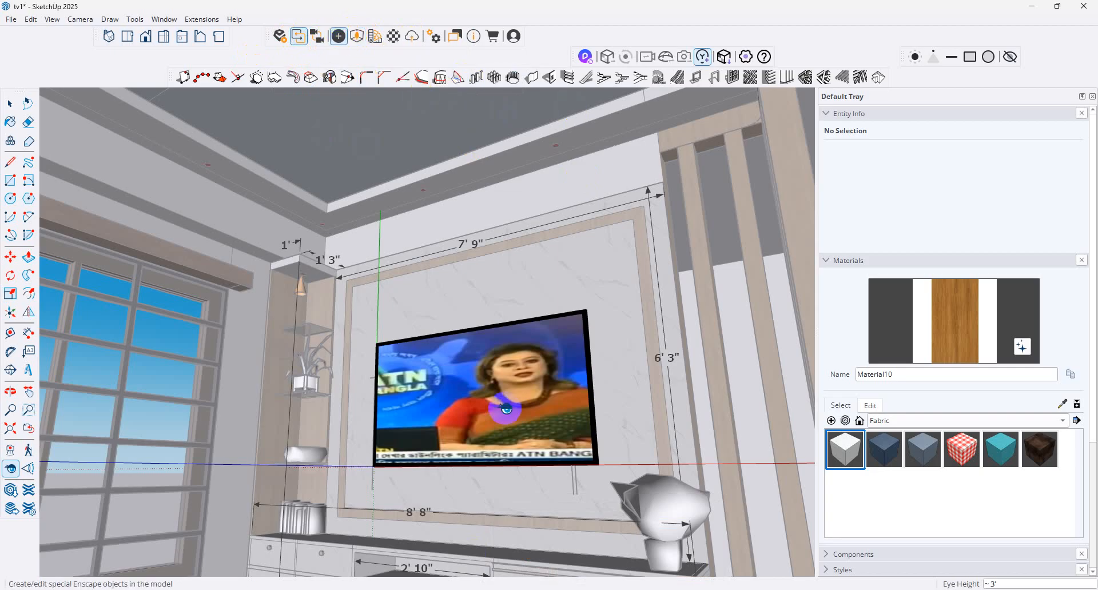
{"action": "mouse_move", "coordinate": [636, 570]}
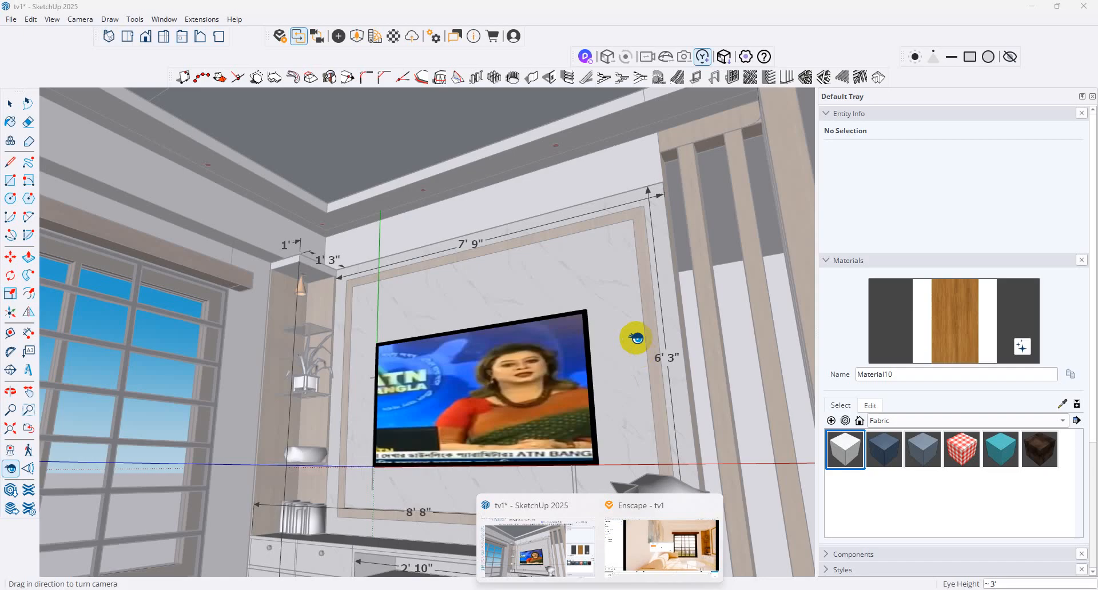
{"action": "left_click", "coordinate": [697, 544]}
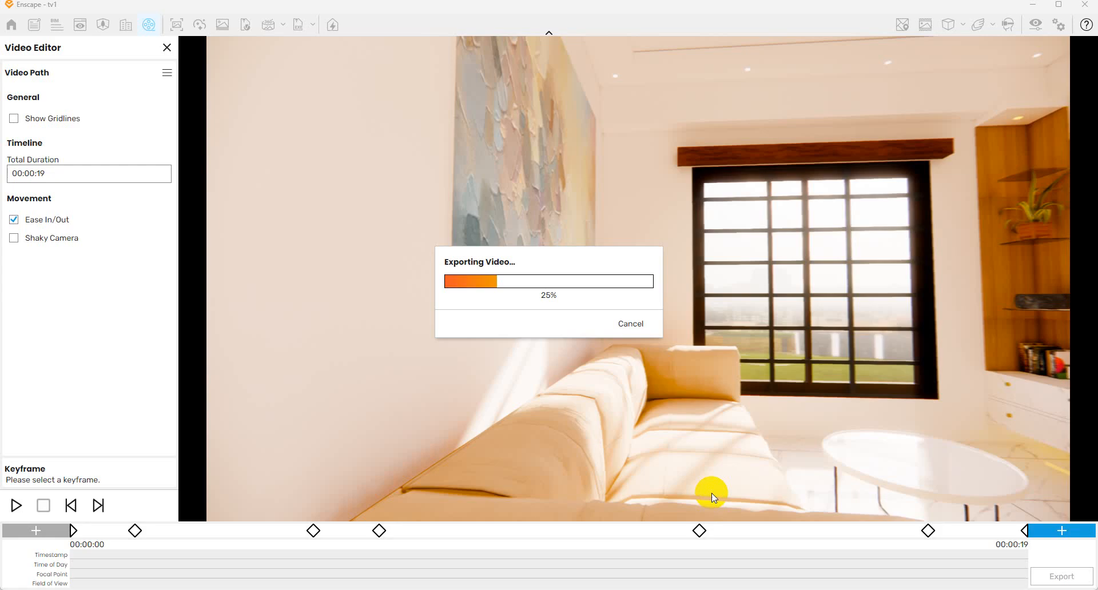
{"action": "left_click", "coordinate": [630, 324]}
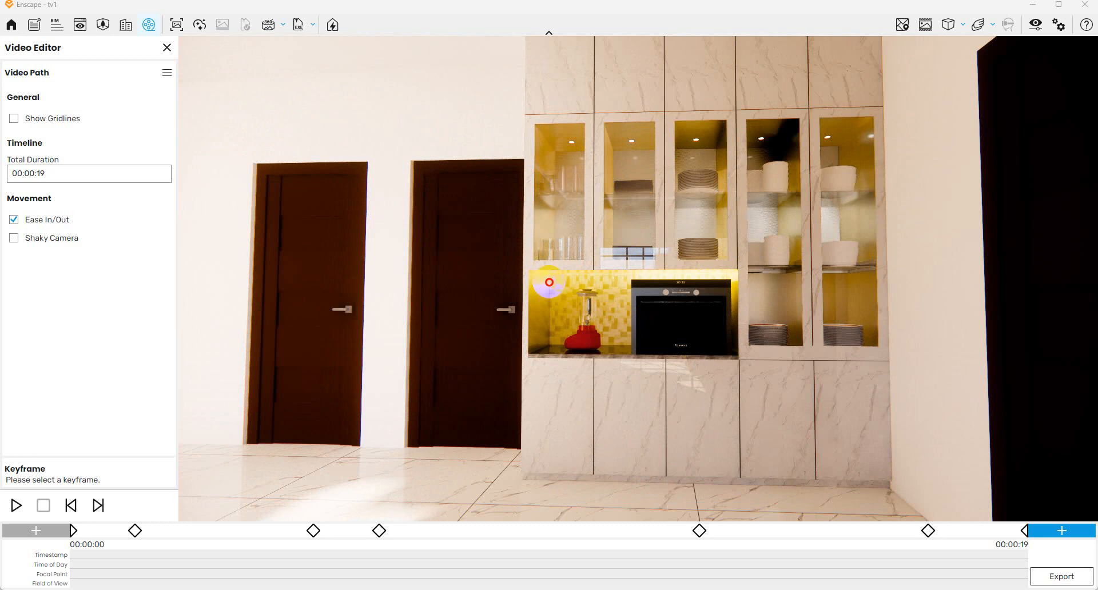
{"action": "left_click_drag", "start_coordinate": [549, 282], "coordinate": [943, 303]}
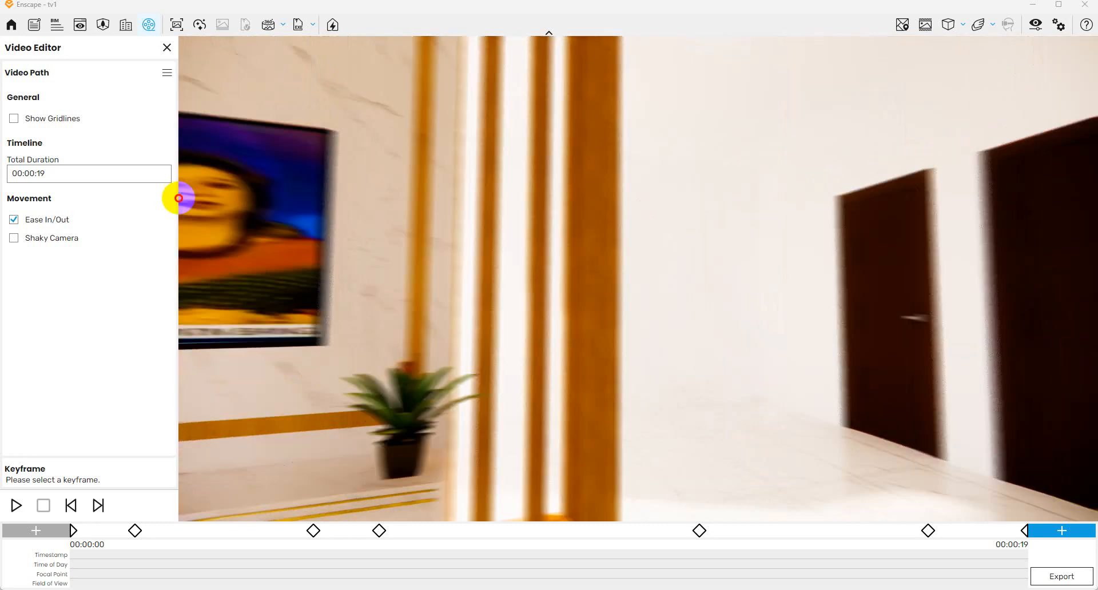
{"action": "left_click_drag", "start_coordinate": [181, 198], "coordinate": [1096, 375]}
{"action": "left_click_drag", "start_coordinate": [600, 279], "coordinate": [1035, 338]}
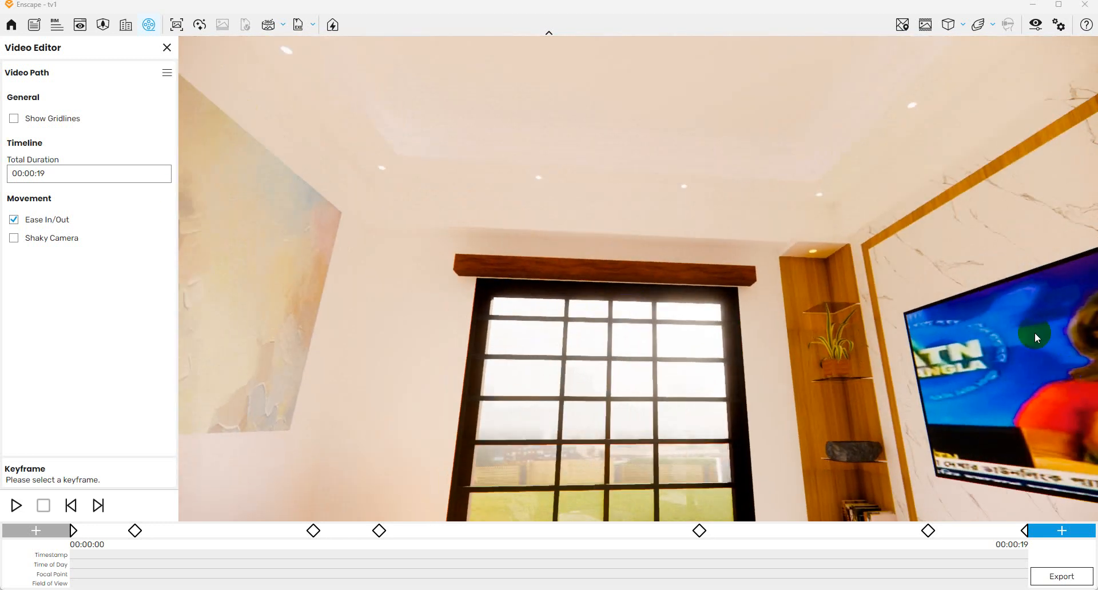
{"action": "left_click_drag", "start_coordinate": [760, 276], "coordinate": [1096, 74]}
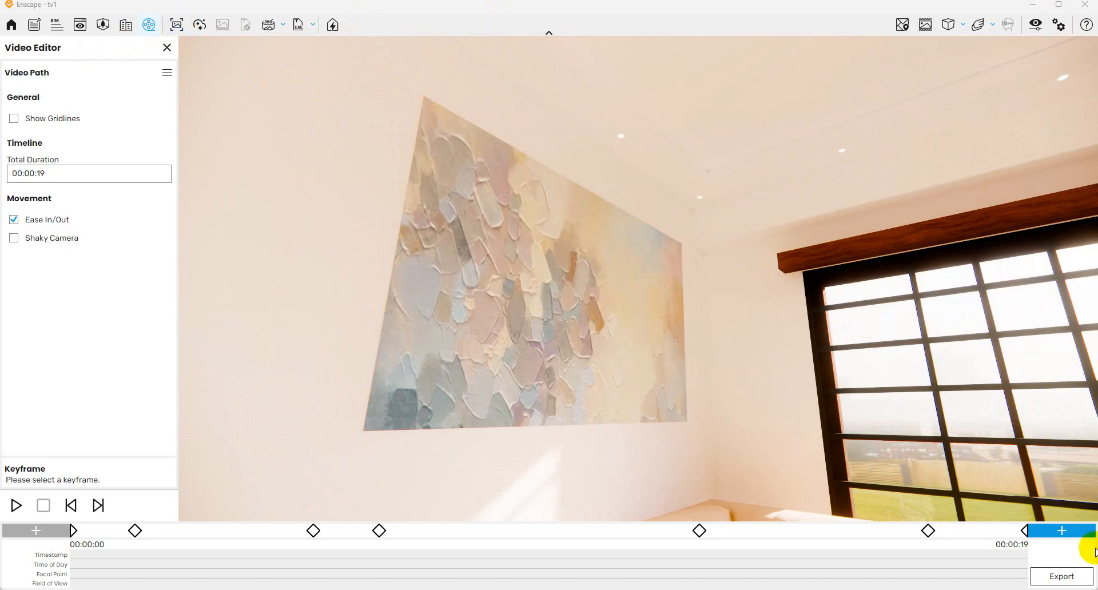
- Switch to the SketchUp model and place an Enscape spot light on the ceiling fixture above the marble TV panel, aimed downward
{"action": "left_click", "coordinate": [1026, 6]}
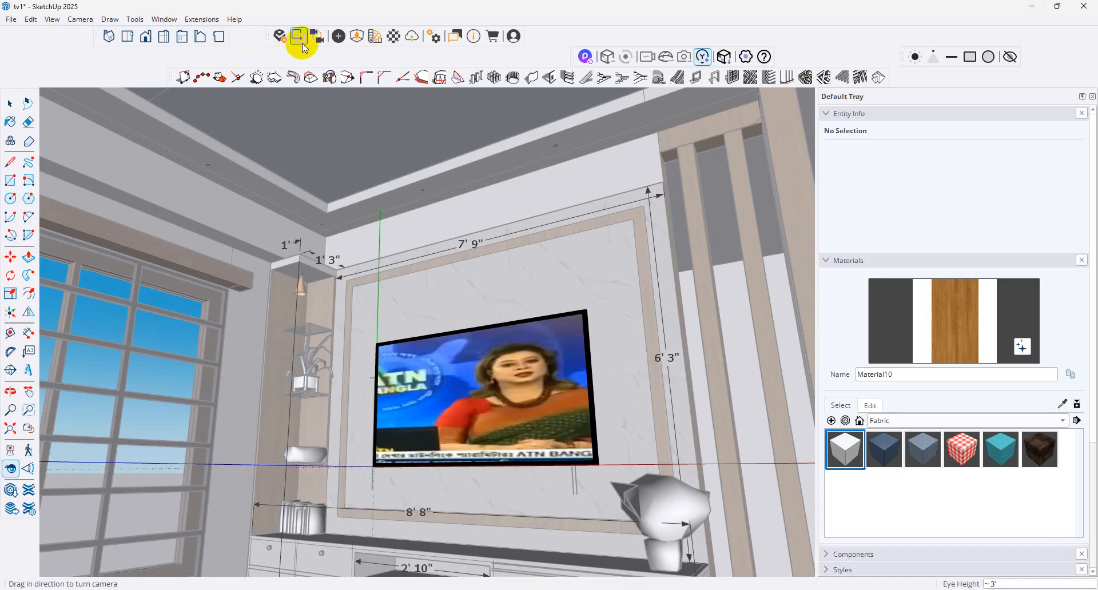
{"action": "left_click", "coordinate": [338, 36]}
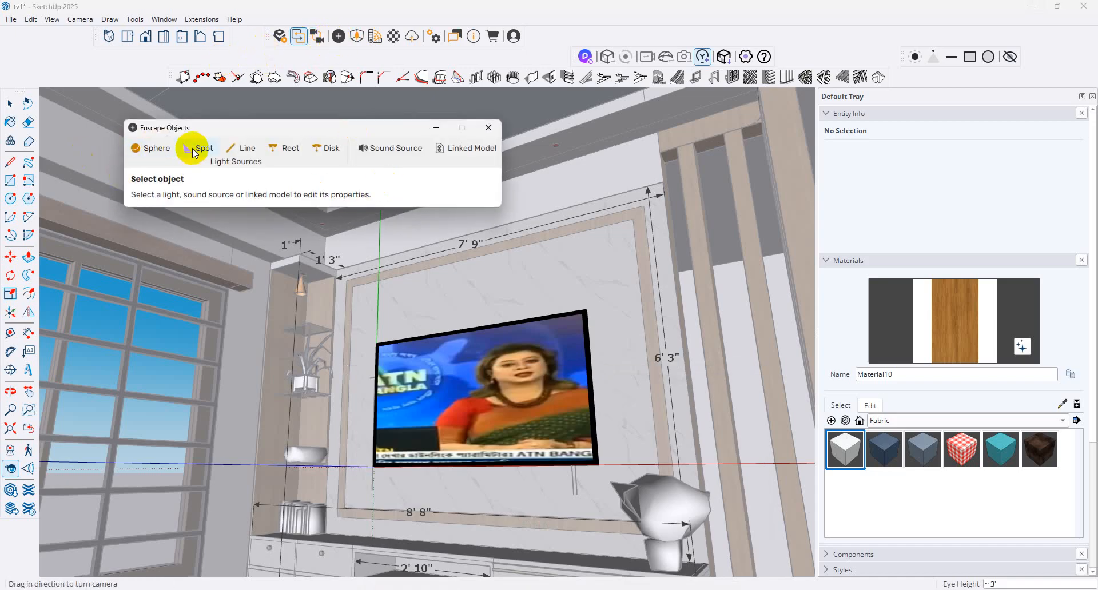
{"action": "left_click", "coordinate": [196, 148]}
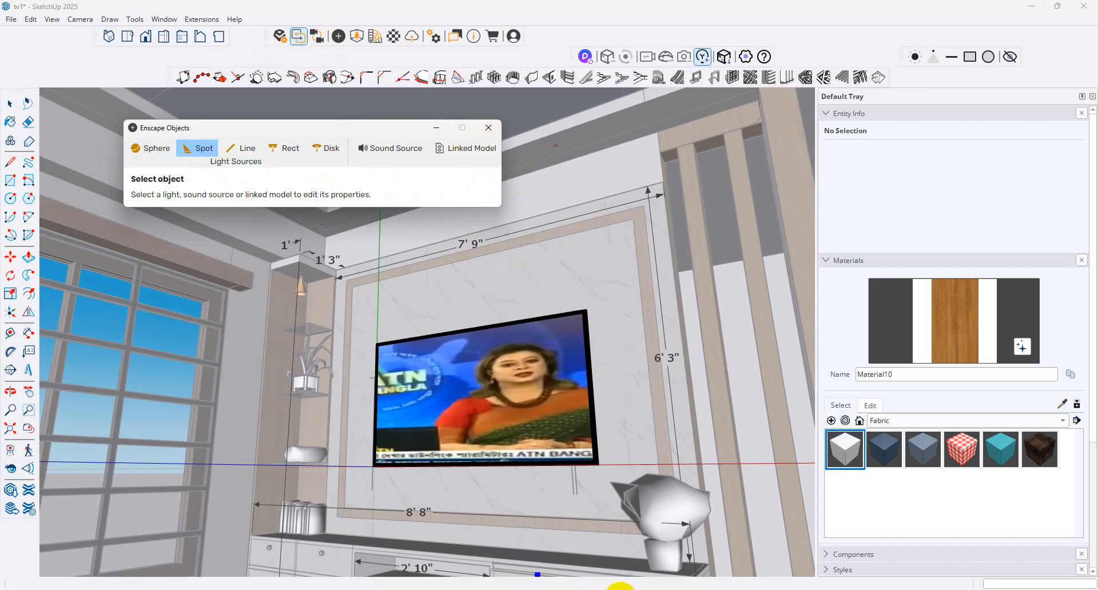
{"action": "scroll", "coordinate": [552, 166], "scroll_direction": "up", "scroll_amount": 5}
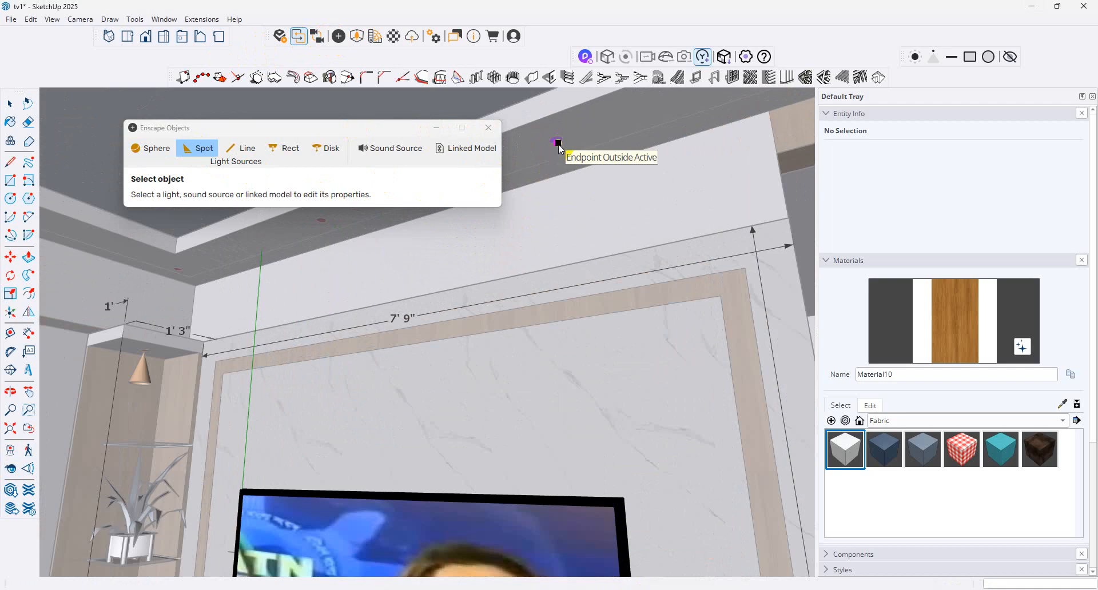
{"action": "scroll", "coordinate": [556, 145], "scroll_direction": "up", "scroll_amount": 2}
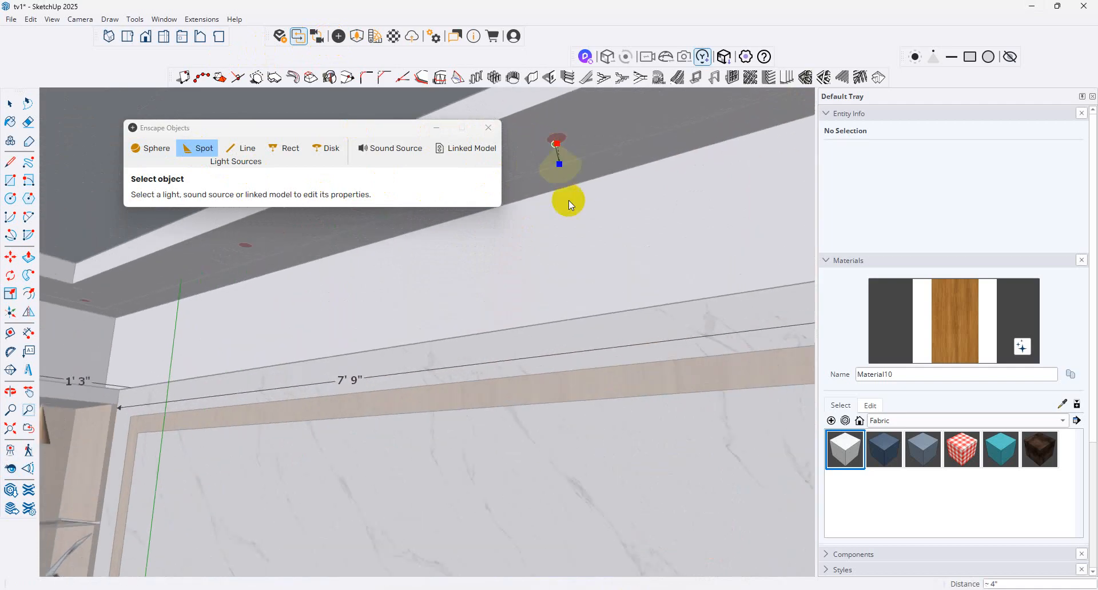
{"action": "left_click", "coordinate": [555, 222]}
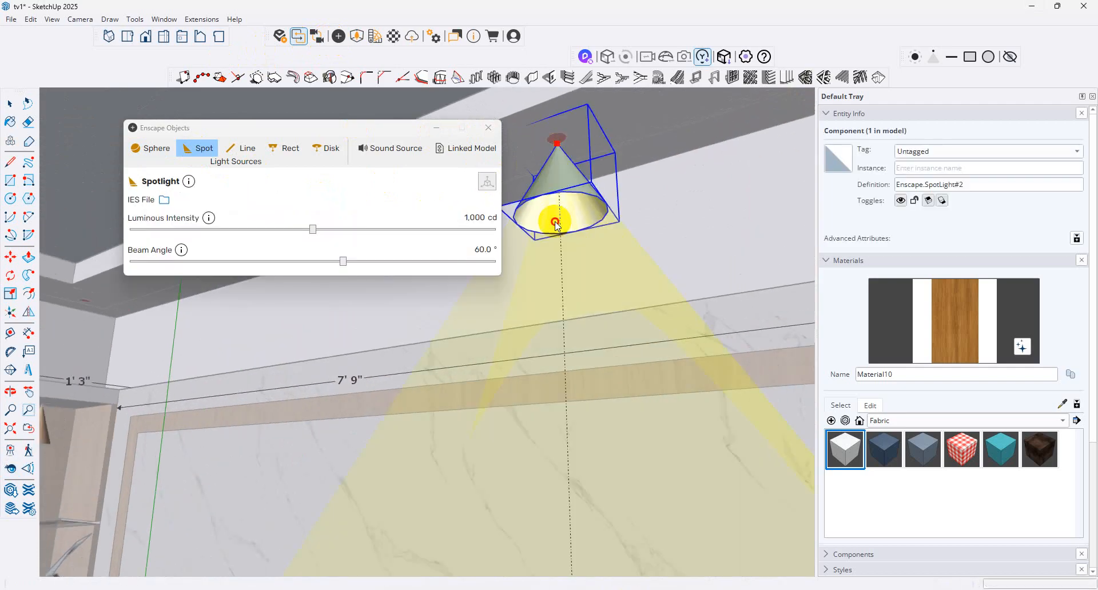
- Set the new spotlight's luminous intensity to 74,686 cd and its beam angle to 56.8°
{"action": "left_click", "coordinate": [9, 102]}
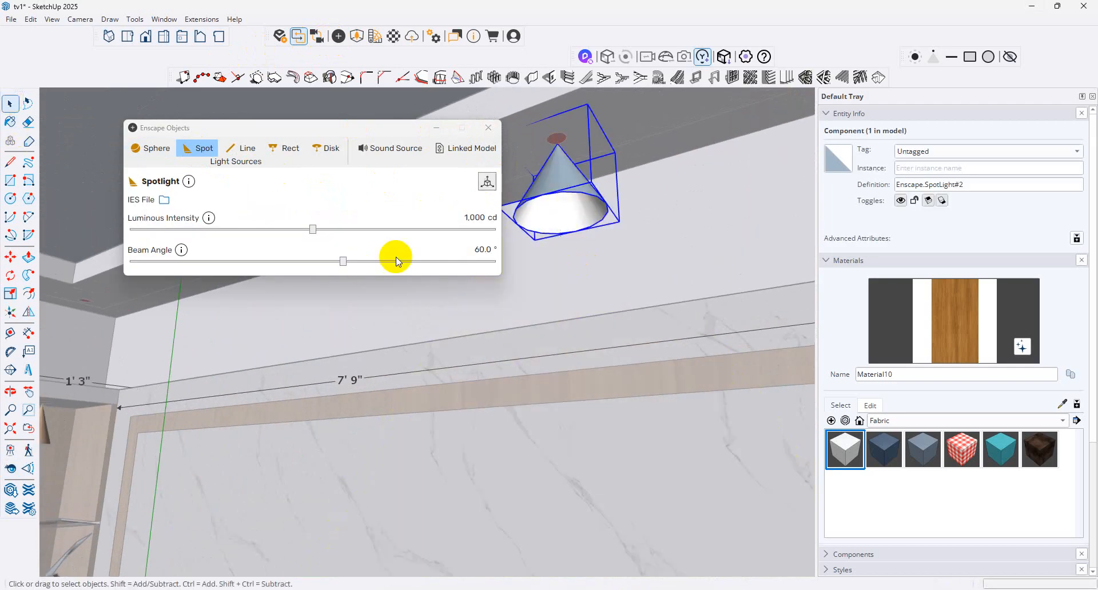
{"action": "left_click_drag", "start_coordinate": [314, 230], "coordinate": [426, 229]}
{"action": "left_click_drag", "start_coordinate": [359, 263], "coordinate": [326, 261]}
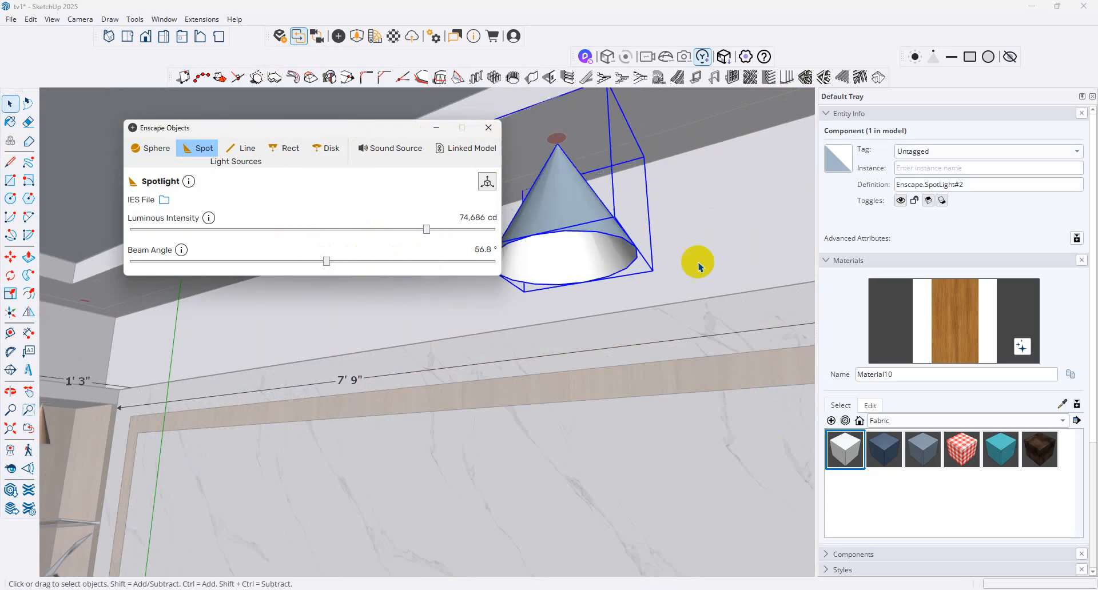
- Paint the spotlight with A05_Cherry_Blaze from Solid Colors and close the Enscape Objects window
{"action": "left_click", "coordinate": [1005, 426]}
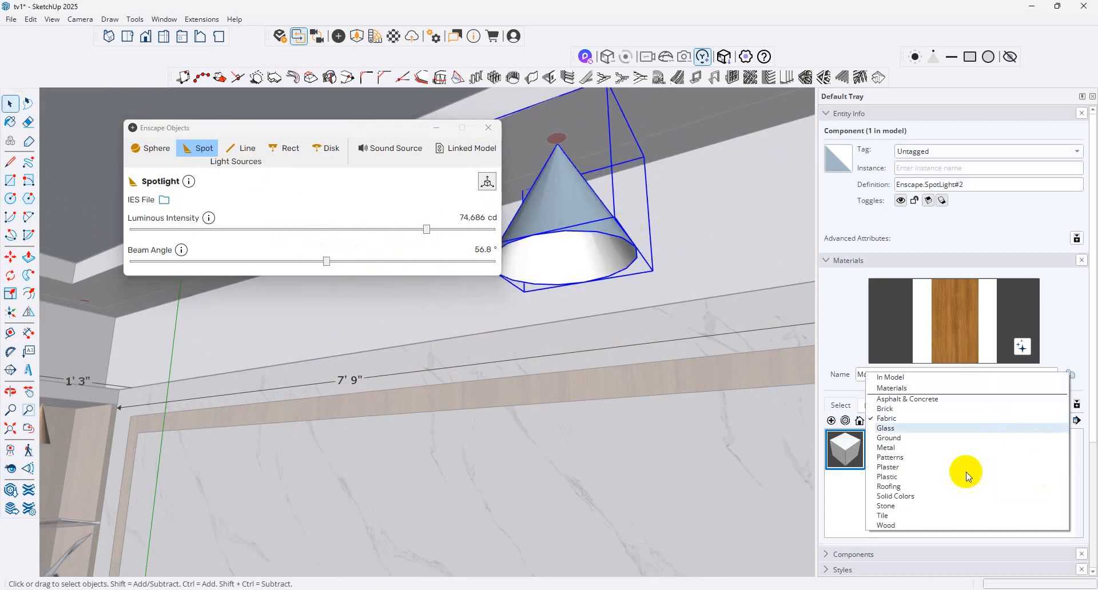
{"action": "left_click", "coordinate": [935, 500]}
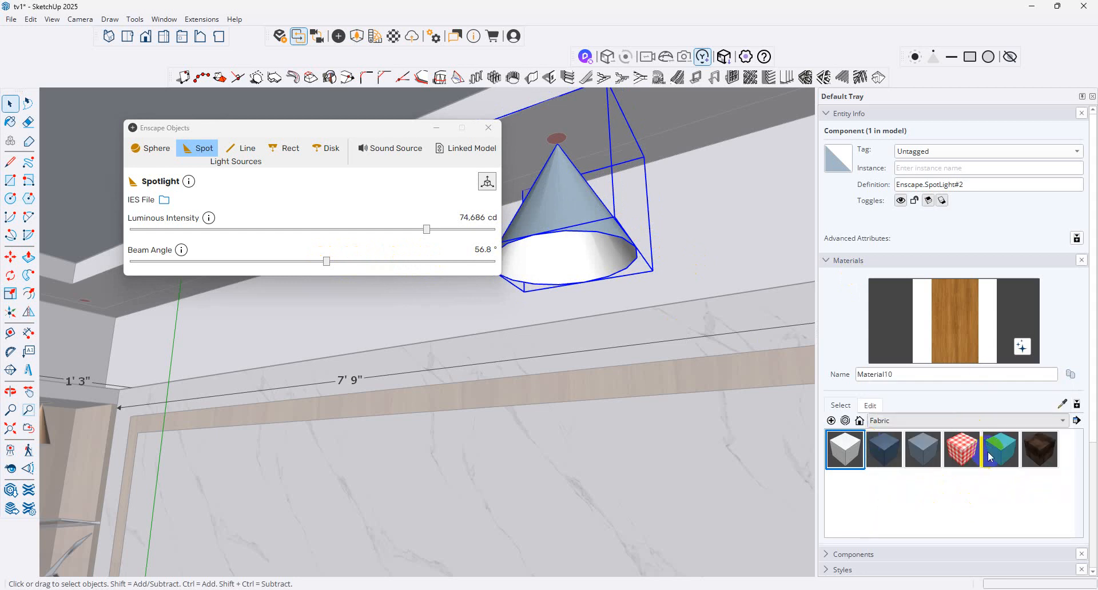
{"action": "left_click", "coordinate": [987, 455]}
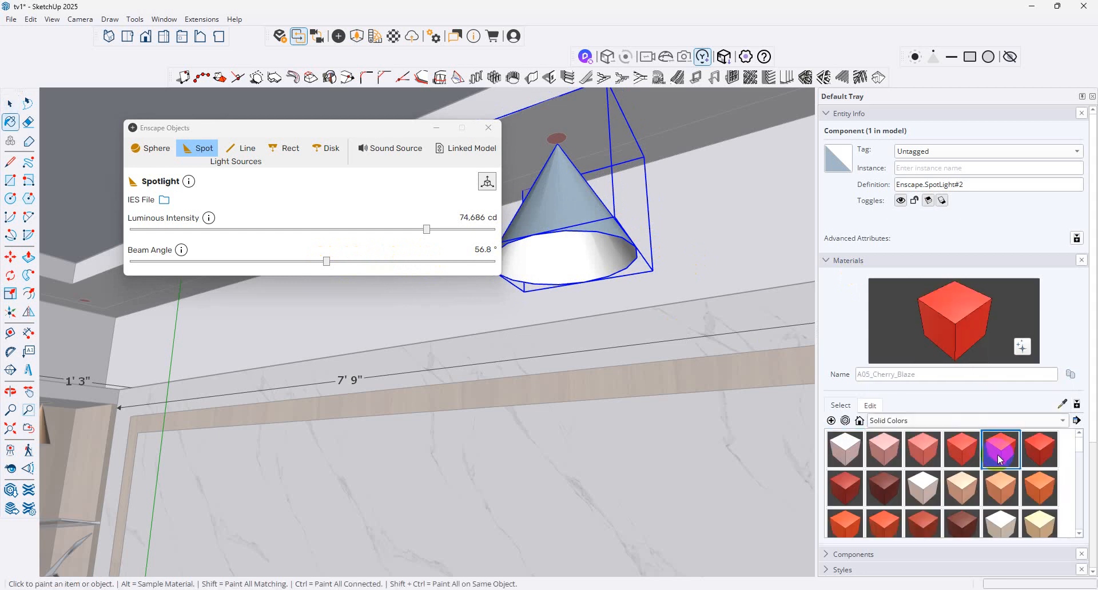
{"action": "left_click", "coordinate": [588, 225]}
{"action": "left_click", "coordinate": [490, 127]}
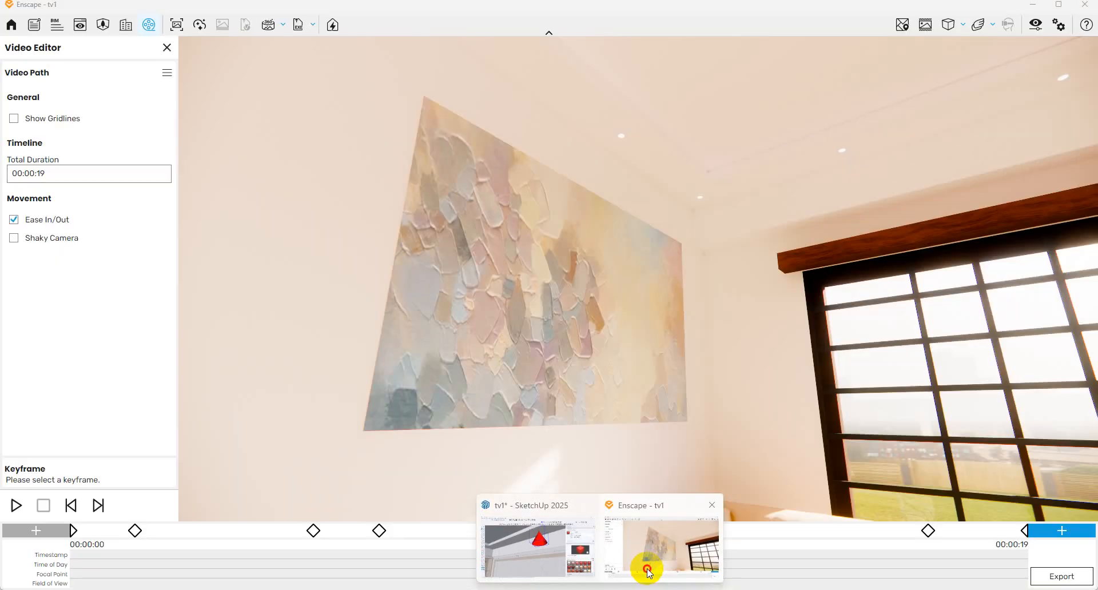
- Switch to Enscape and turn the camera to the TV wall to examine the coloured spotlight's effect
{"action": "left_click", "coordinate": [642, 563]}
{"action": "mouse_move", "coordinate": [450, 307]}
{"action": "left_mouse_down"}
{"action": "mouse_move", "coordinate": [444, 299]}
{"action": "mouse_move", "coordinate": [522, 245]}
{"action": "mouse_move", "coordinate": [337, 247]}
{"action": "left_mouse_up"}
{"action": "left_click_drag", "start_coordinate": [301, 215], "coordinate": [777, 196]}
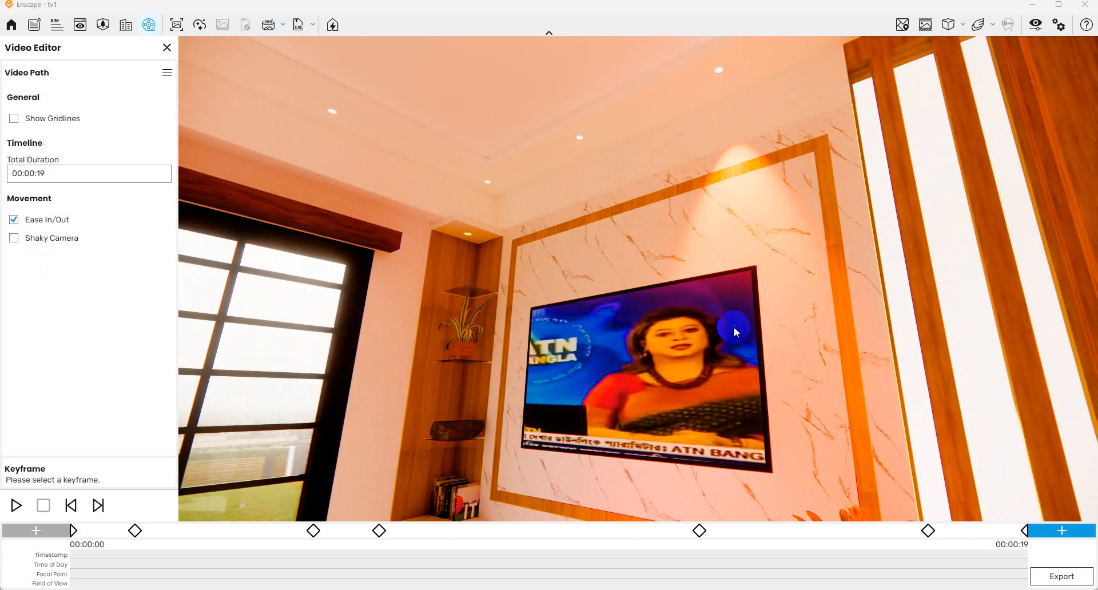
{"action": "left_click", "coordinate": [1036, 24]}
- Return to the SketchUp model and delete the red spotlight above the TV panel
{"action": "left_click", "coordinate": [1027, 8]}
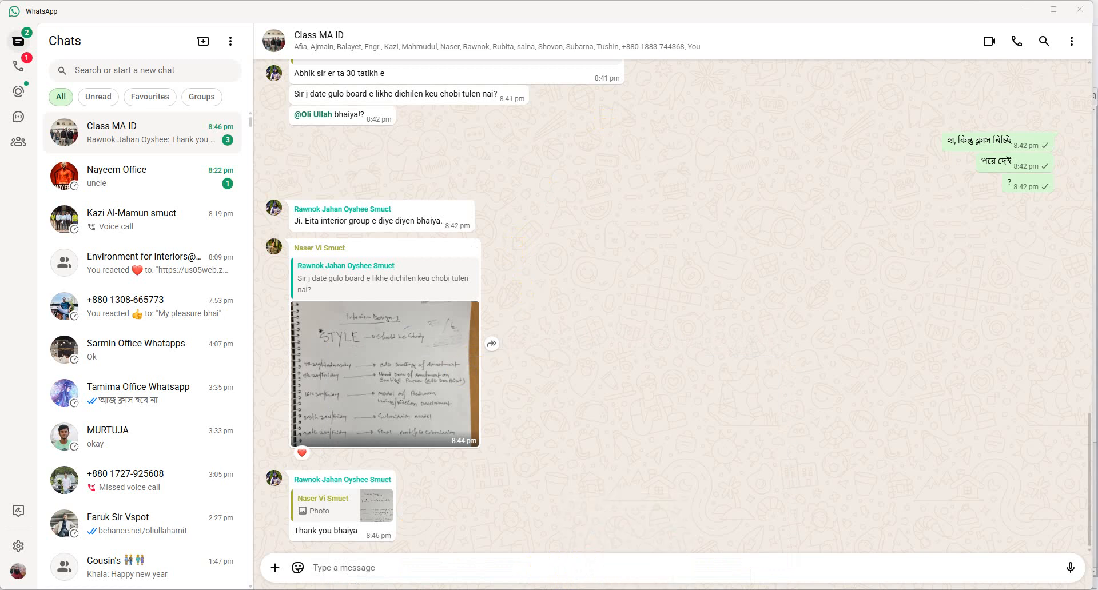
{"action": "mouse_move", "coordinate": [600, 589]}
{"action": "left_click", "coordinate": [640, 546]}
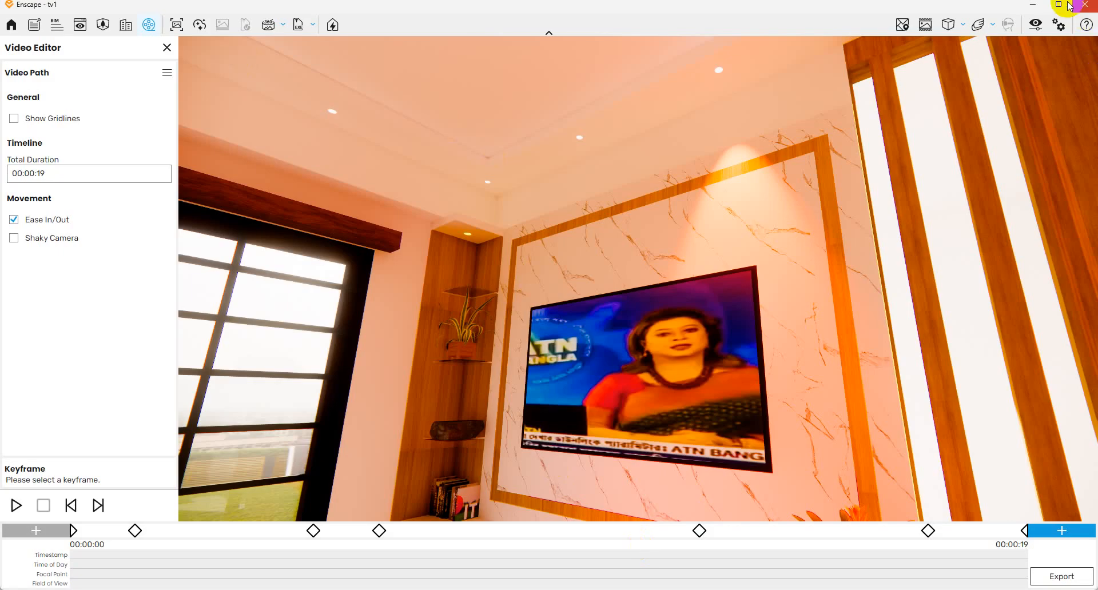
{"action": "left_click", "coordinate": [1036, 6]}
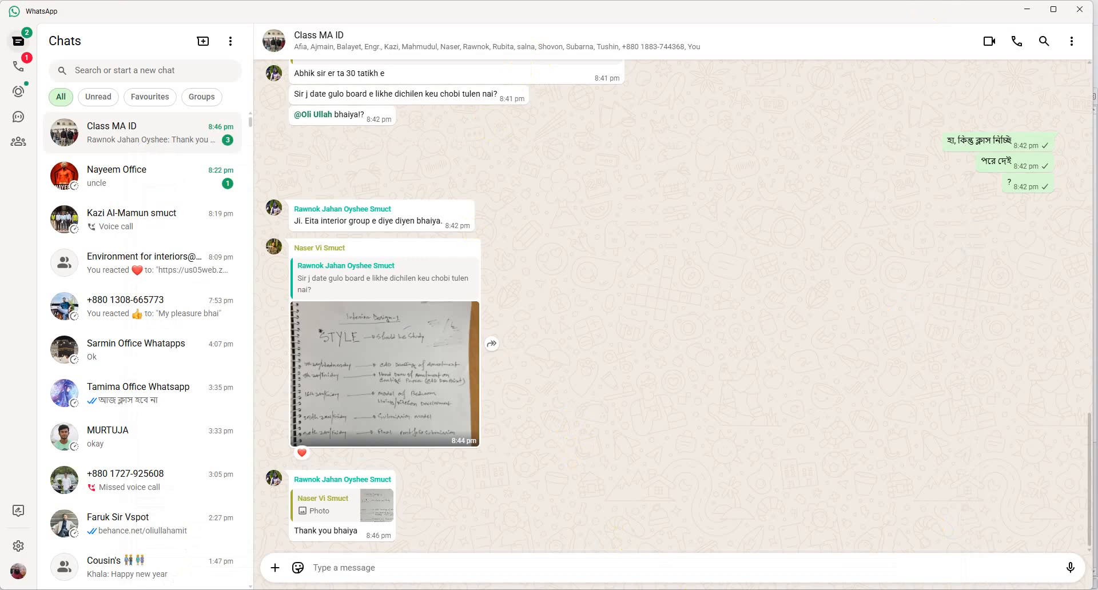
{"action": "mouse_move", "coordinate": [600, 588]}
{"action": "left_click", "coordinate": [540, 535]}
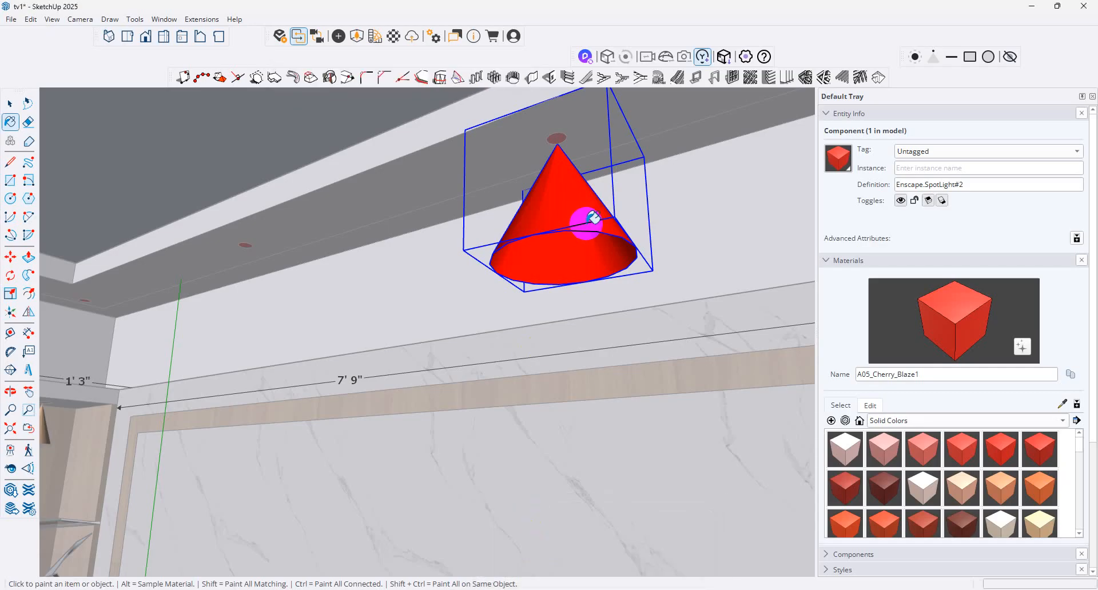
{"action": "left_click", "coordinate": [10, 103]}
{"action": "left_click", "coordinate": [561, 198]}
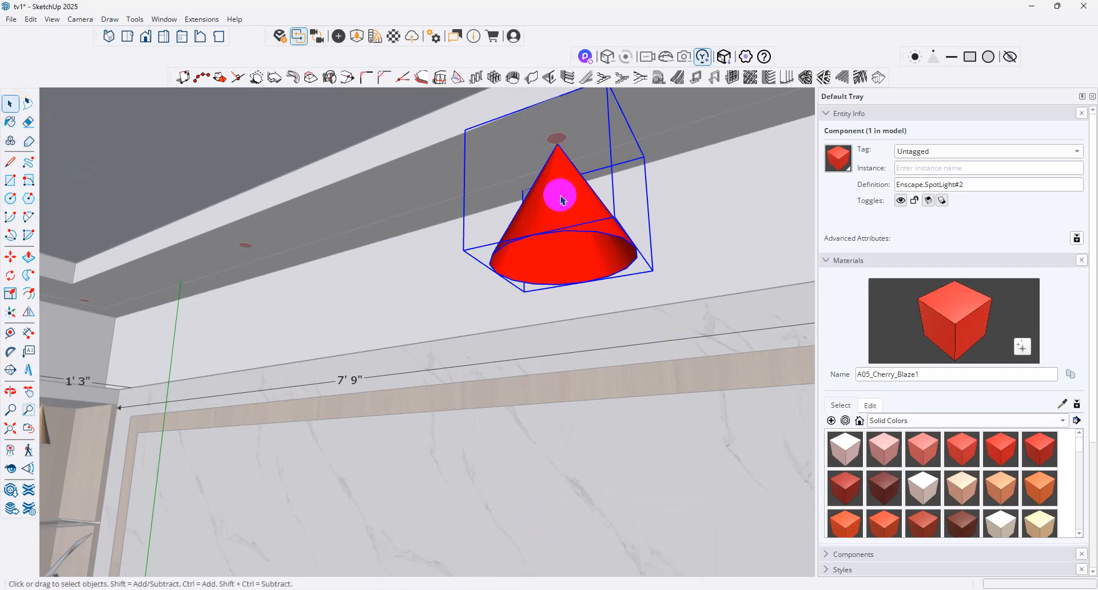
{"action": "key", "text": "Delete"}
- Set the camera's eye height to 5' and turn the view to the TV and the corner shelves
{"action": "left_click", "coordinate": [10, 468]}
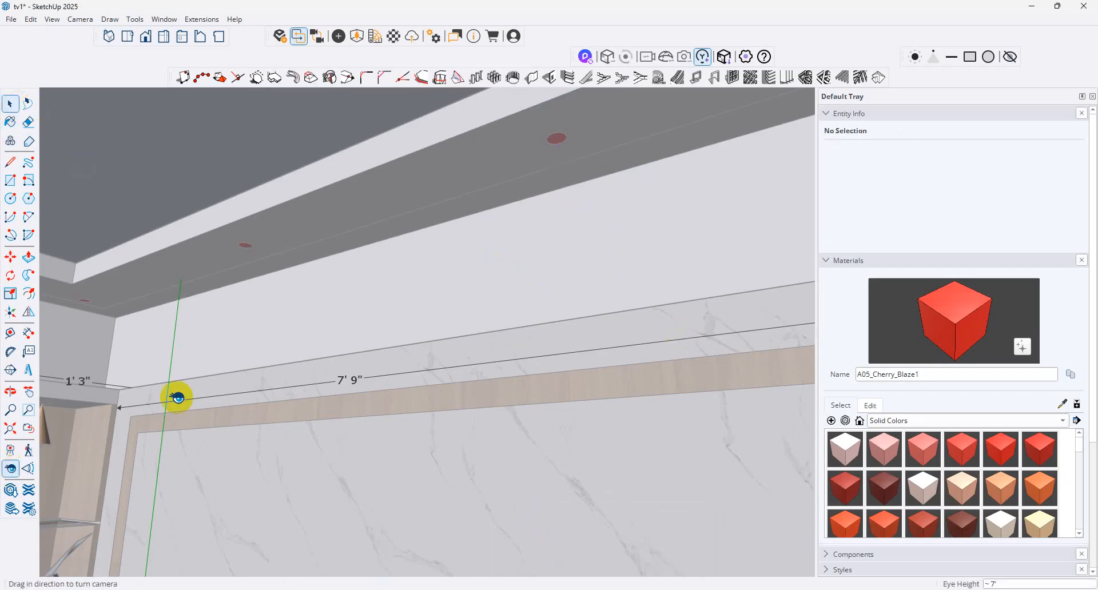
{"action": "left_click_drag", "start_coordinate": [359, 304], "coordinate": [247, 129]}
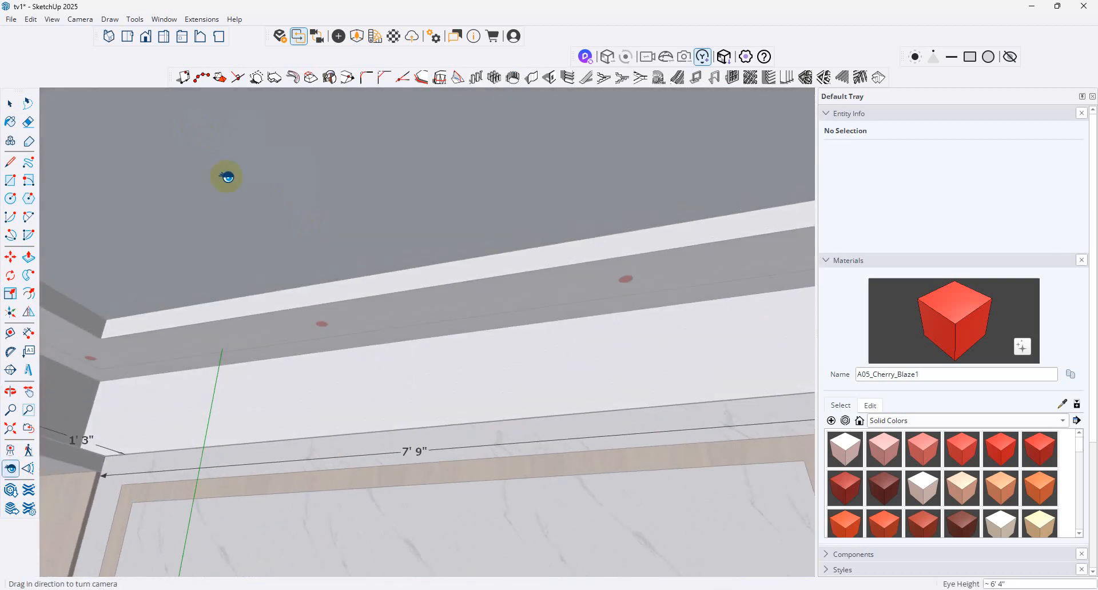
{"action": "left_click_drag", "start_coordinate": [227, 177], "coordinate": [74, 436]}
{"action": "left_click", "coordinate": [10, 469]}
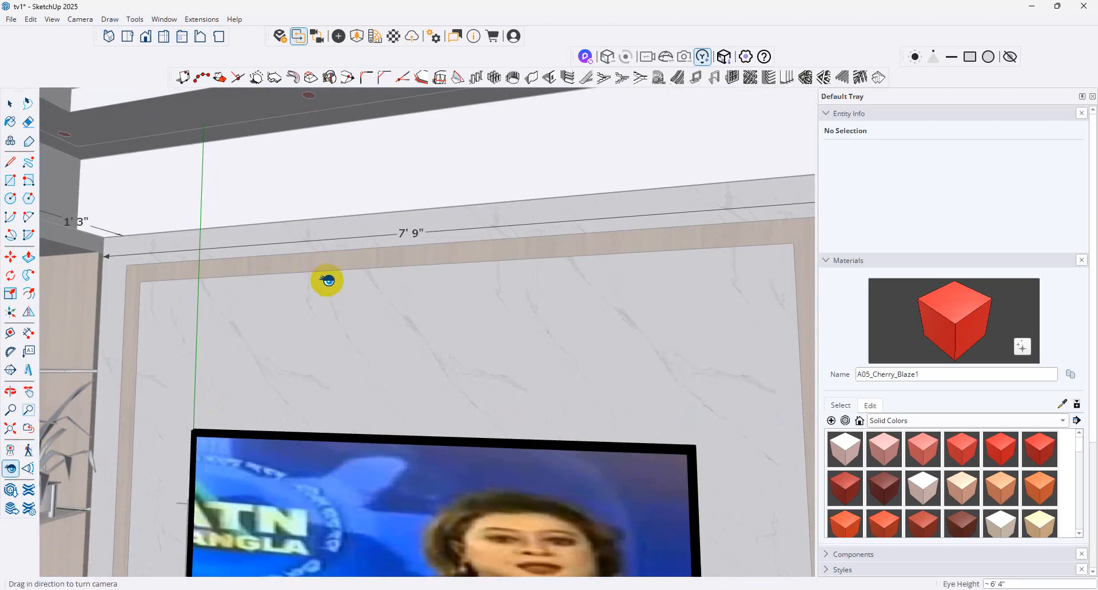
{"action": "left_click_drag", "start_coordinate": [324, 279], "coordinate": [252, 387]}
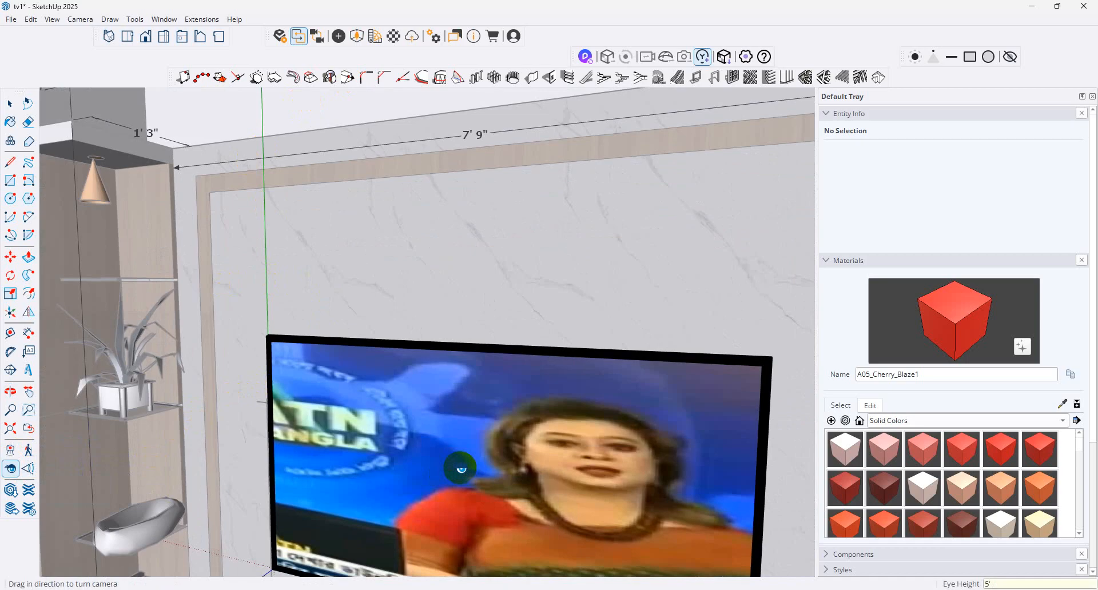
{"action": "left_click_drag", "start_coordinate": [461, 469], "coordinate": [3, 182]}
- Look around from the corner shelves across the TV up to the ceiling, and dismiss the message notification
{"action": "left_click", "coordinate": [10, 103]}
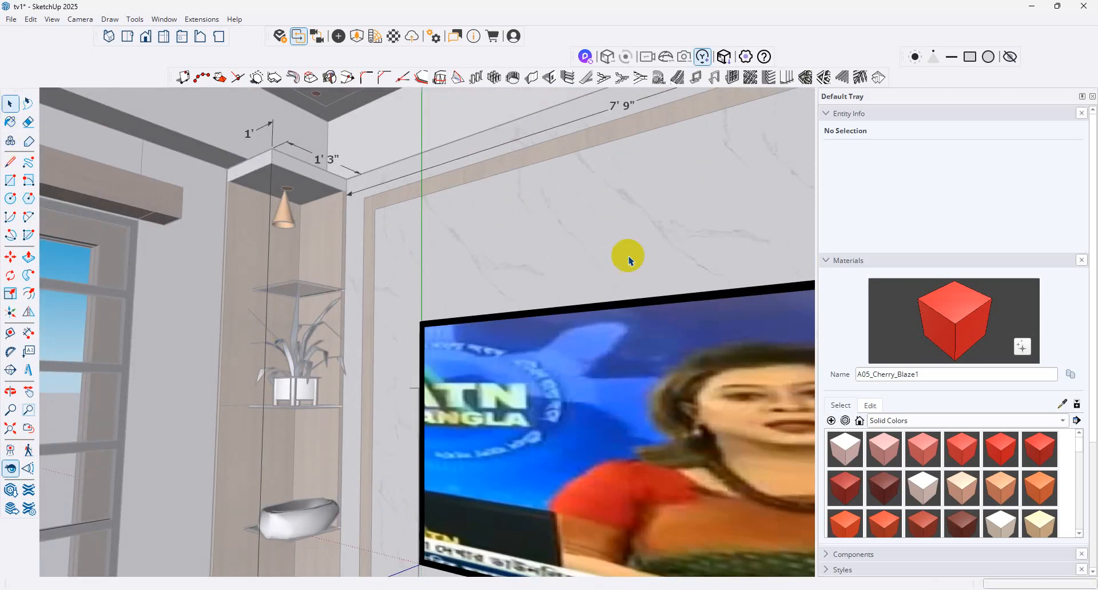
{"action": "left_click_drag", "start_coordinate": [634, 263], "coordinate": [658, 366]}
{"action": "left_click", "coordinate": [10, 468]}
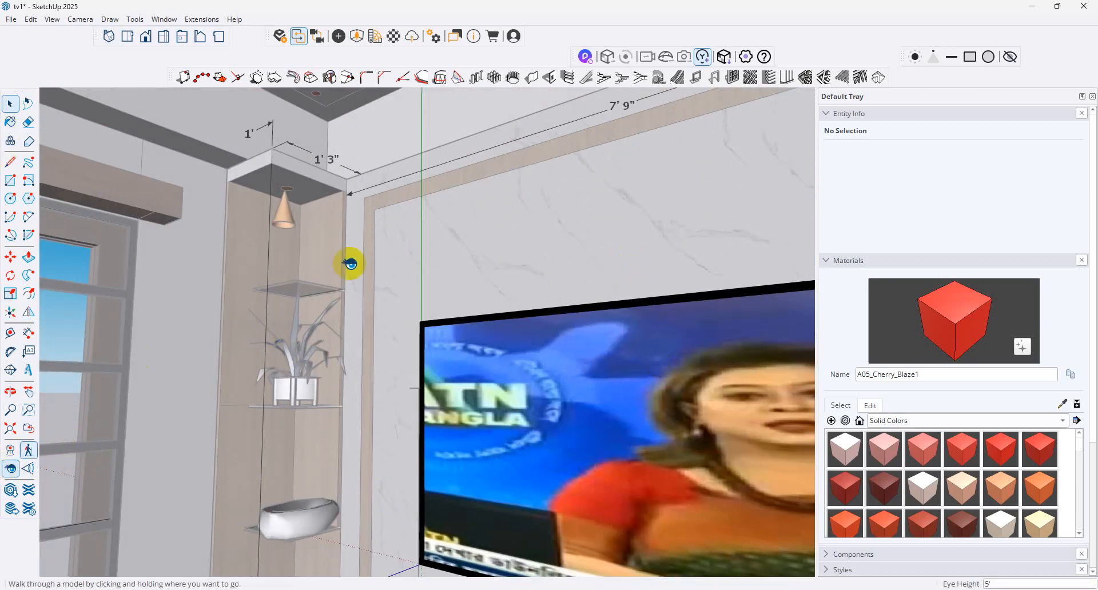
{"action": "left_click_drag", "start_coordinate": [452, 276], "coordinate": [521, 347]}
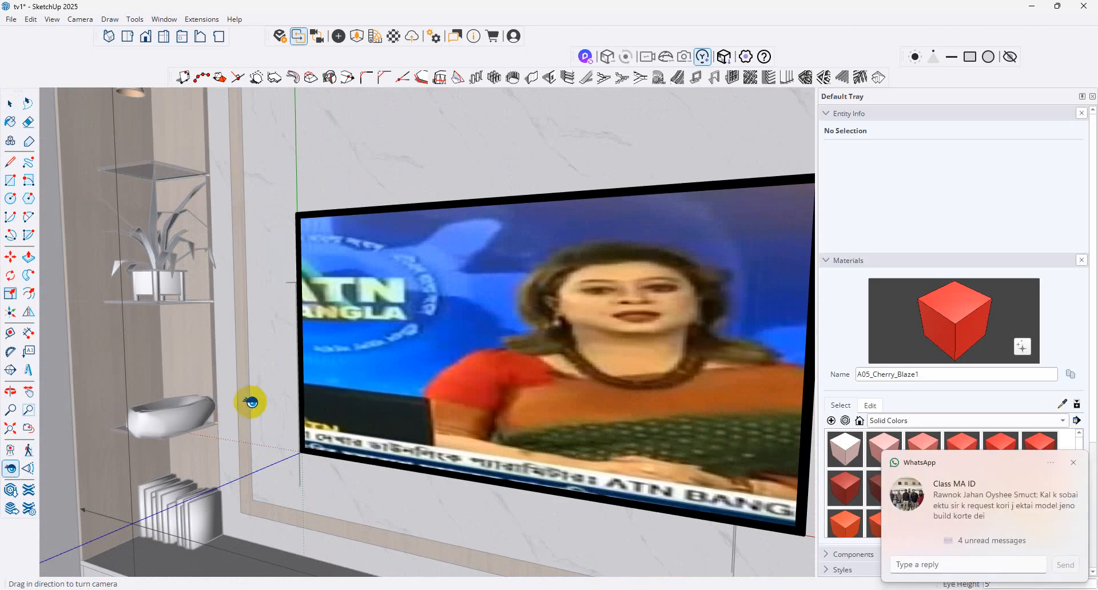
{"action": "left_click_drag", "start_coordinate": [250, 402], "coordinate": [195, 143]}
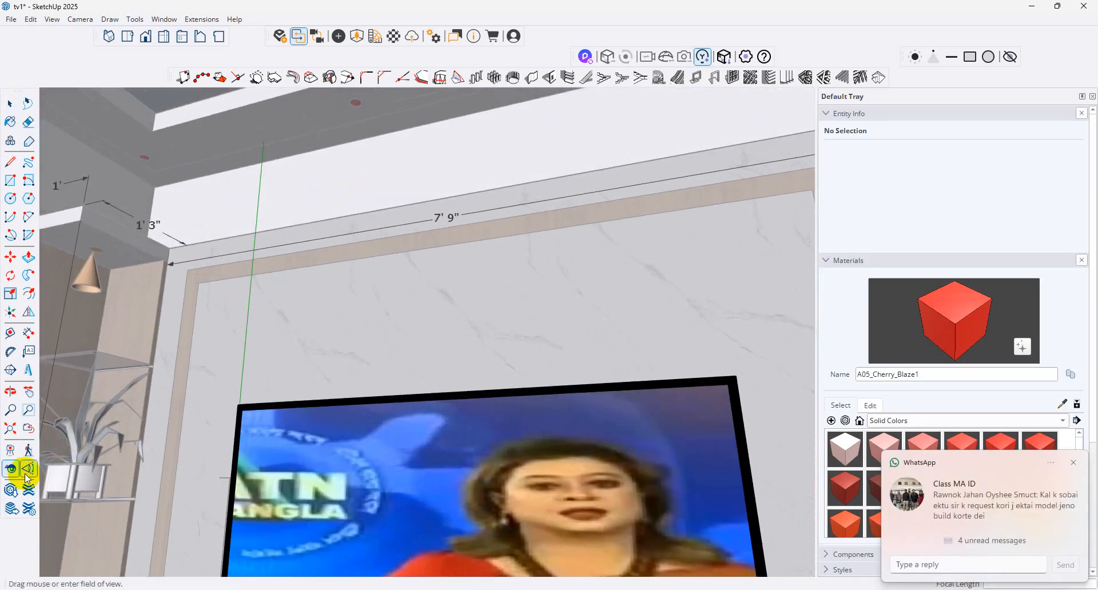
{"action": "left_click", "coordinate": [1073, 463]}
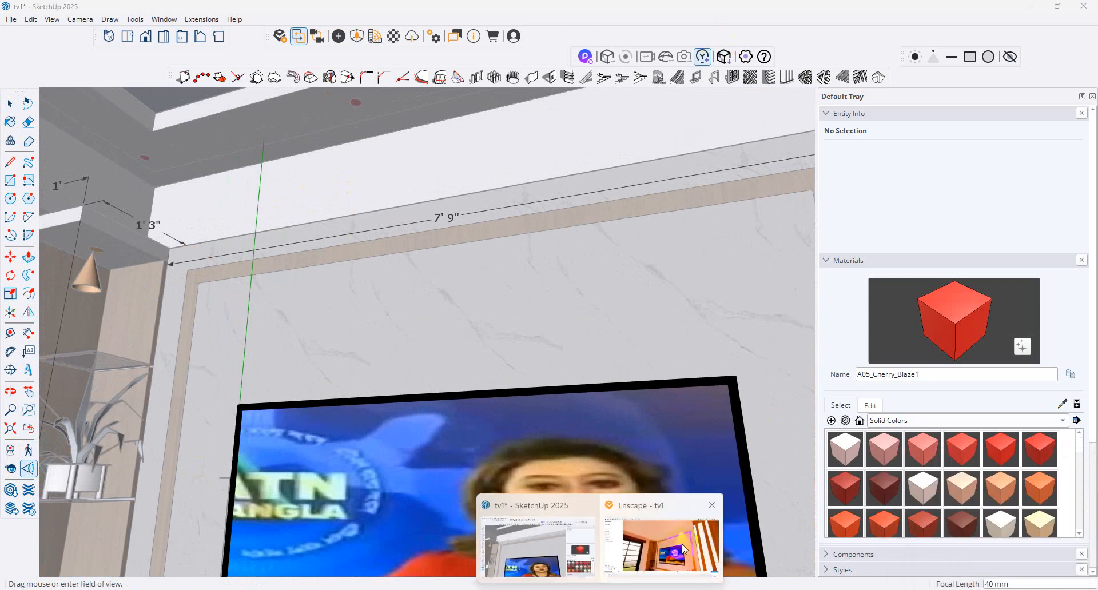
- Switch to Enscape and slightly narrow the camera's horizontal field of view in the visual settings
{"action": "left_click", "coordinate": [647, 487]}
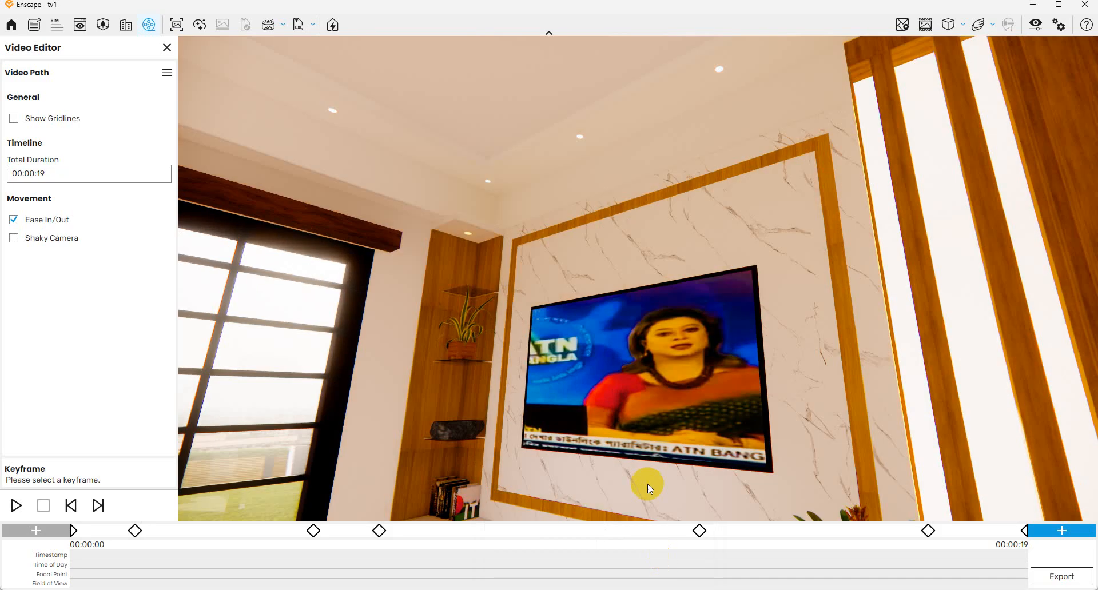
{"action": "left_click", "coordinate": [1034, 26]}
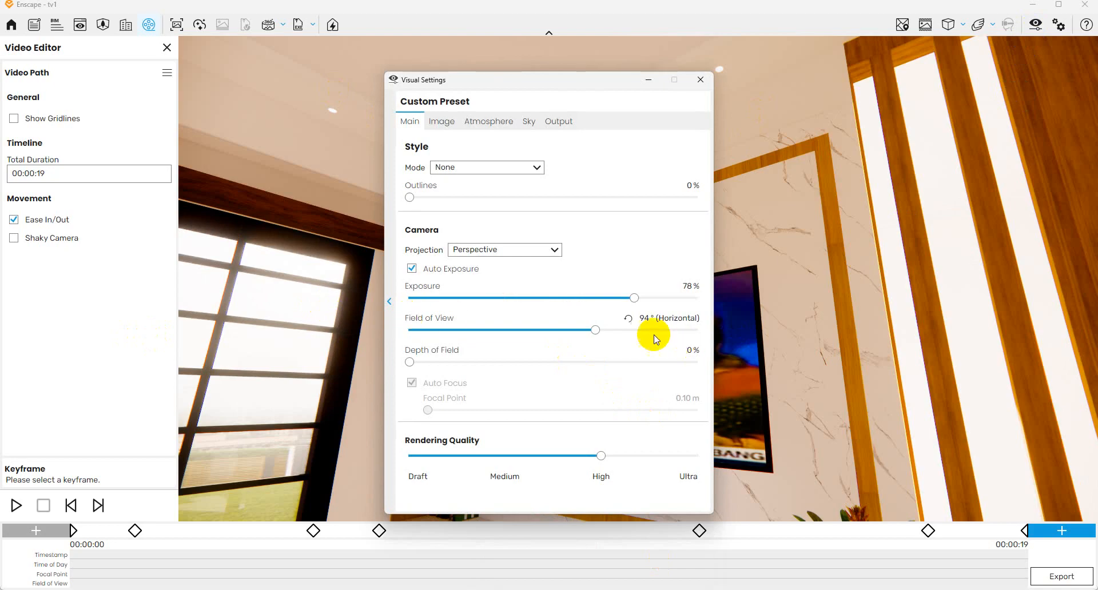
{"action": "mouse_move", "coordinate": [595, 330]}
{"action": "left_mouse_down"}
{"action": "mouse_move", "coordinate": [642, 328]}
{"action": "mouse_move", "coordinate": [584, 330]}
{"action": "left_mouse_up"}
{"action": "left_click", "coordinate": [701, 79]}
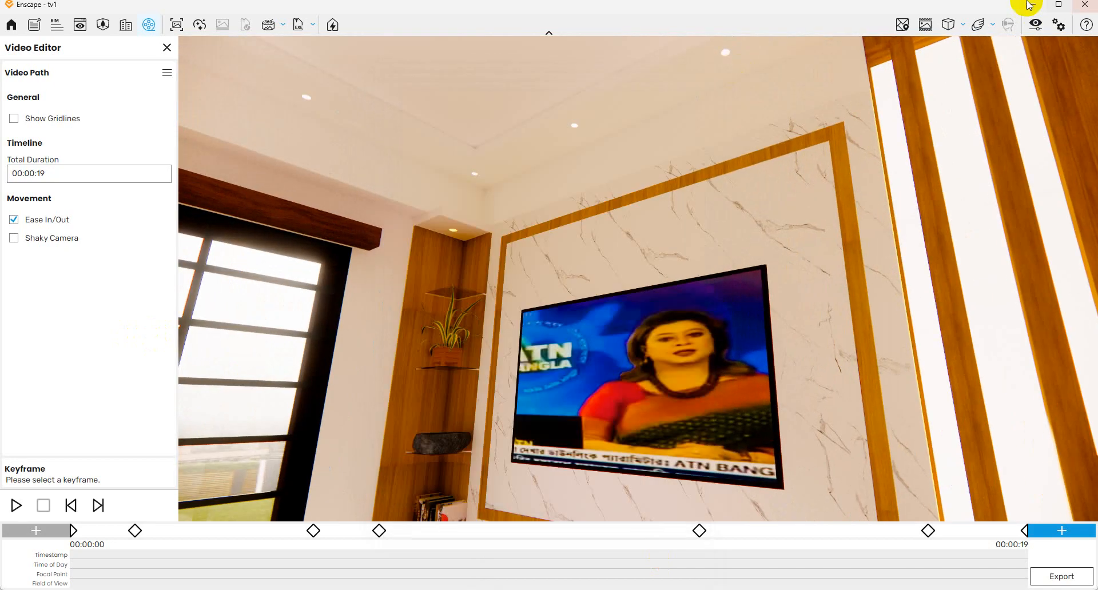
- Return to the SketchUp model, set the camera's focal length to 35 mm and frame the whole TV wall
{"action": "left_click", "coordinate": [1032, 6]}
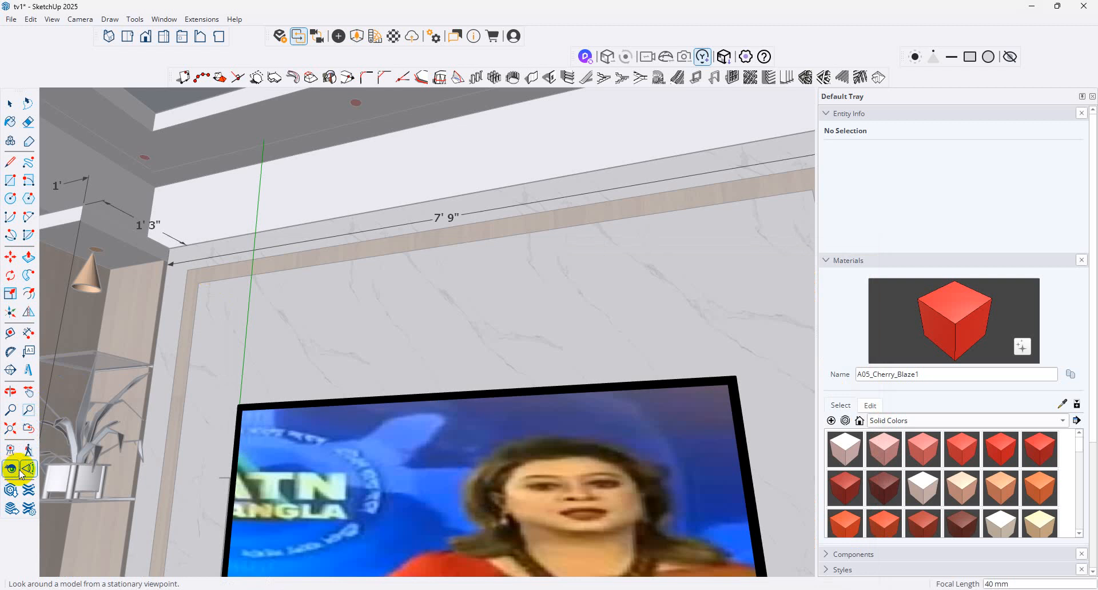
{"action": "left_click", "coordinate": [19, 471]}
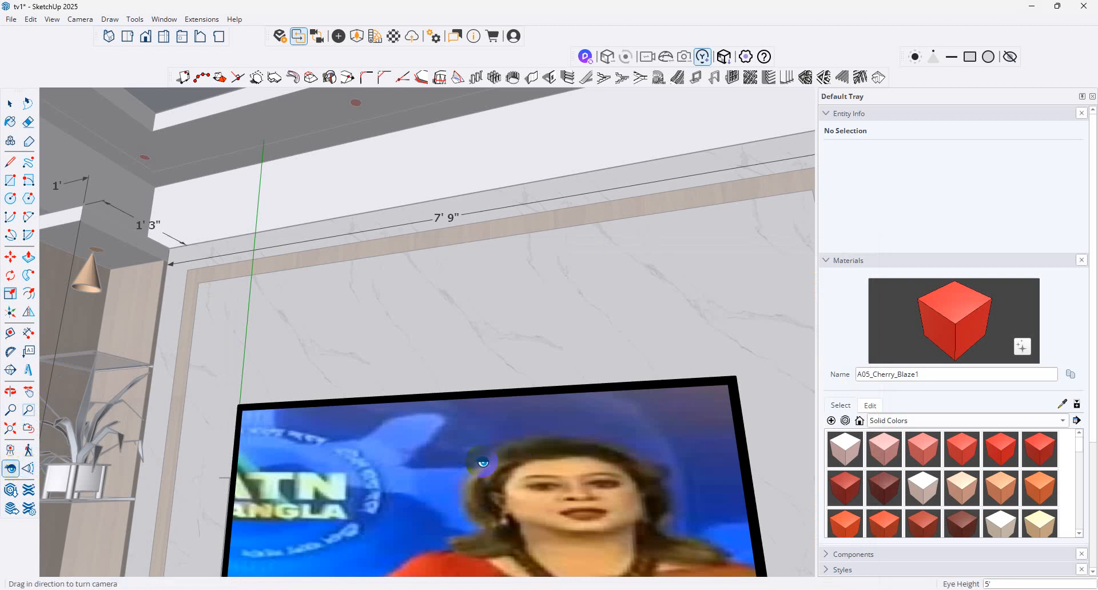
{"action": "left_click", "coordinate": [27, 469]}
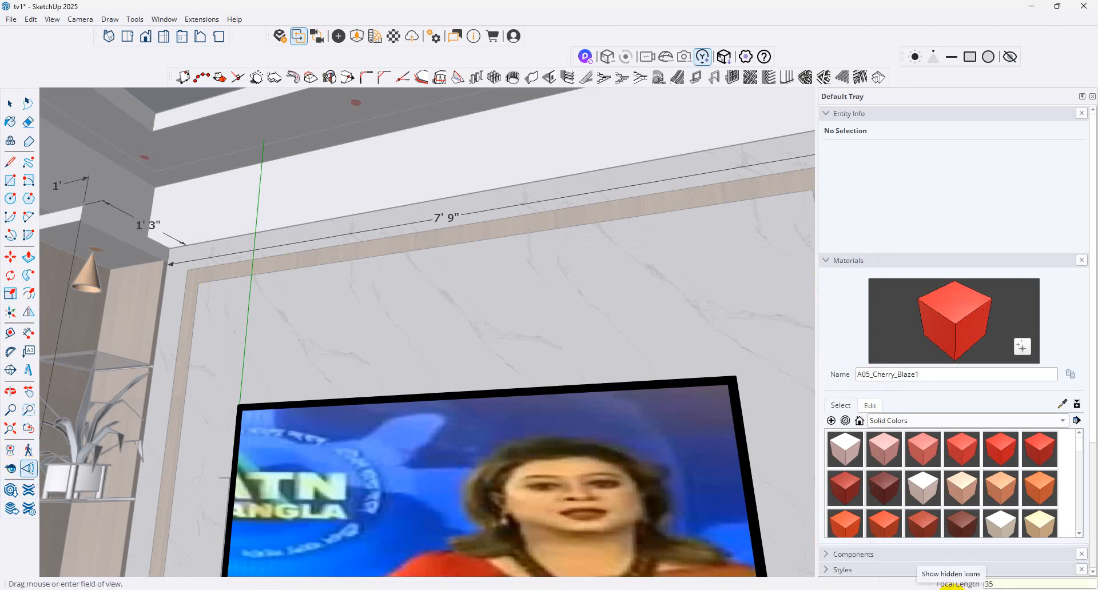
{"action": "key", "text": "Return"}
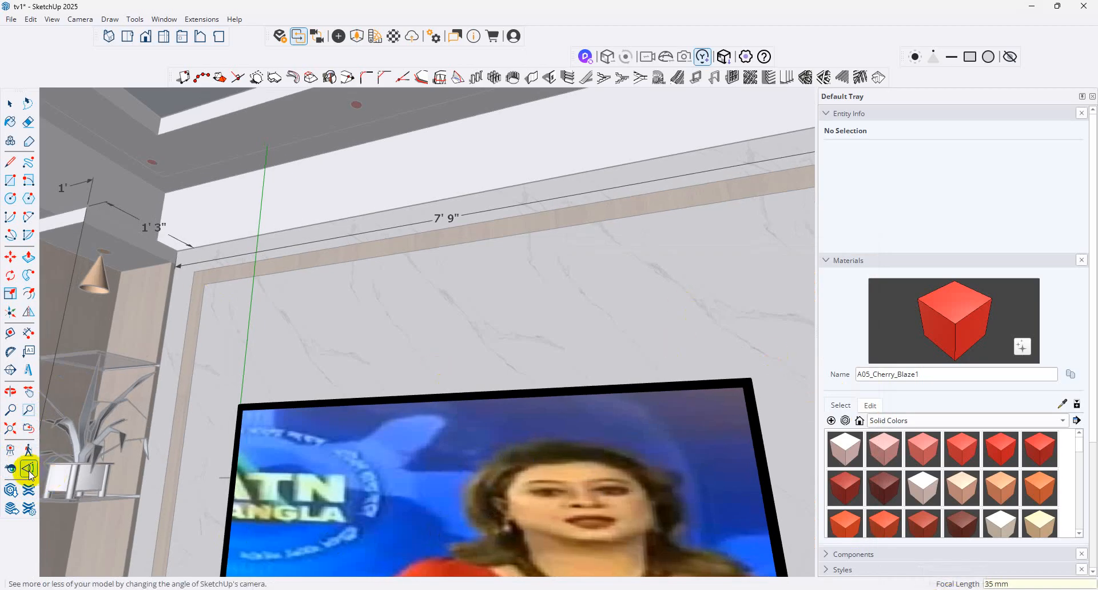
{"action": "left_click", "coordinate": [12, 469]}
{"action": "mouse_move", "coordinate": [320, 269]}
{"action": "left_mouse_down"}
{"action": "mouse_move", "coordinate": [360, 452]}
{"action": "mouse_move", "coordinate": [314, 379]}
{"action": "mouse_move", "coordinate": [286, 237]}
{"action": "mouse_move", "coordinate": [343, 303]}
{"action": "mouse_move", "coordinate": [326, 260]}
{"action": "mouse_move", "coordinate": [387, 301]}
{"action": "mouse_move", "coordinate": [336, 259]}
{"action": "left_mouse_up"}
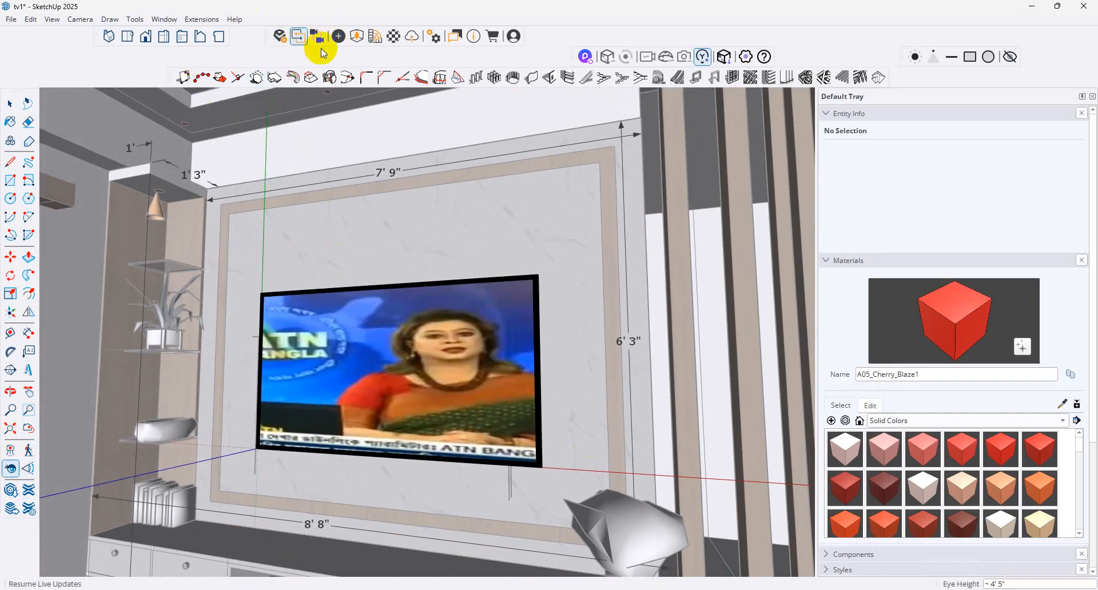
- Insert the Adam 001: Standing person from the Enscape Asset Library into the room near the coffee table
{"action": "left_click", "coordinate": [339, 36]}
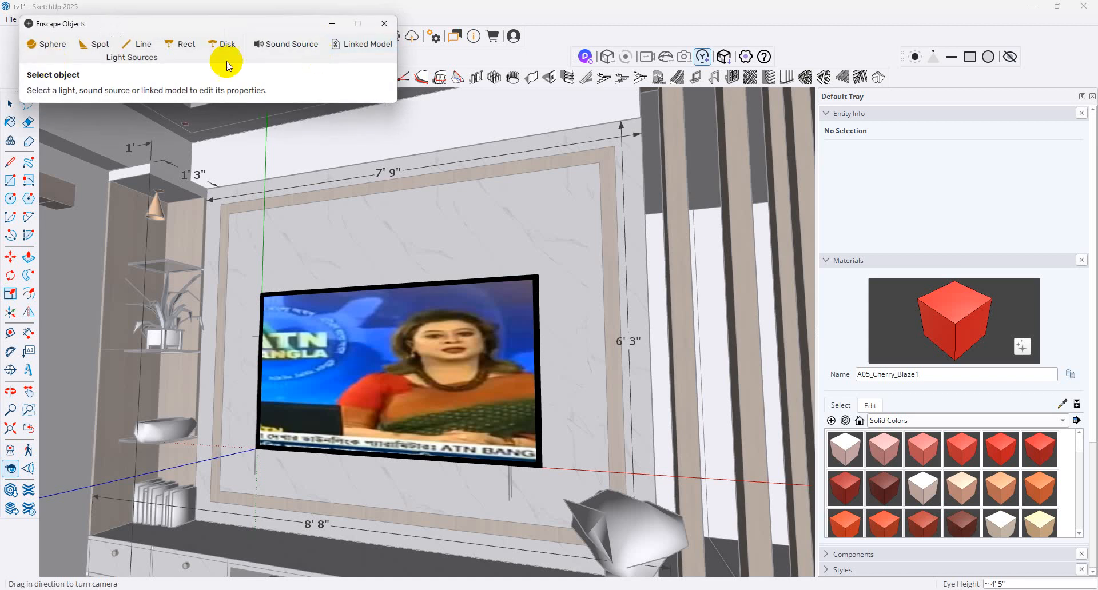
{"action": "left_click", "coordinate": [384, 24]}
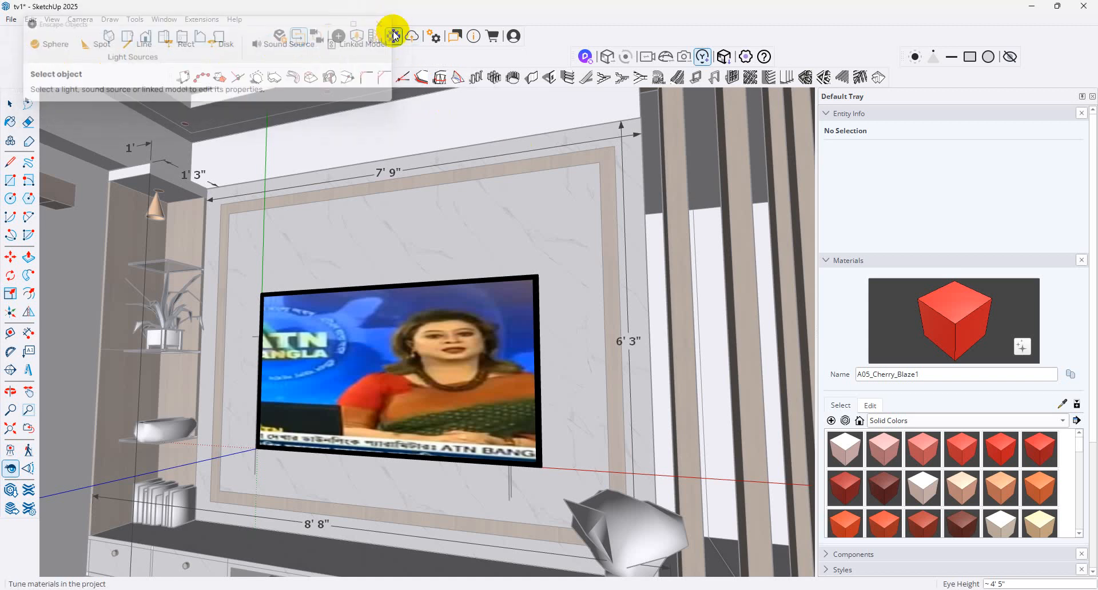
{"action": "left_click", "coordinate": [355, 37]}
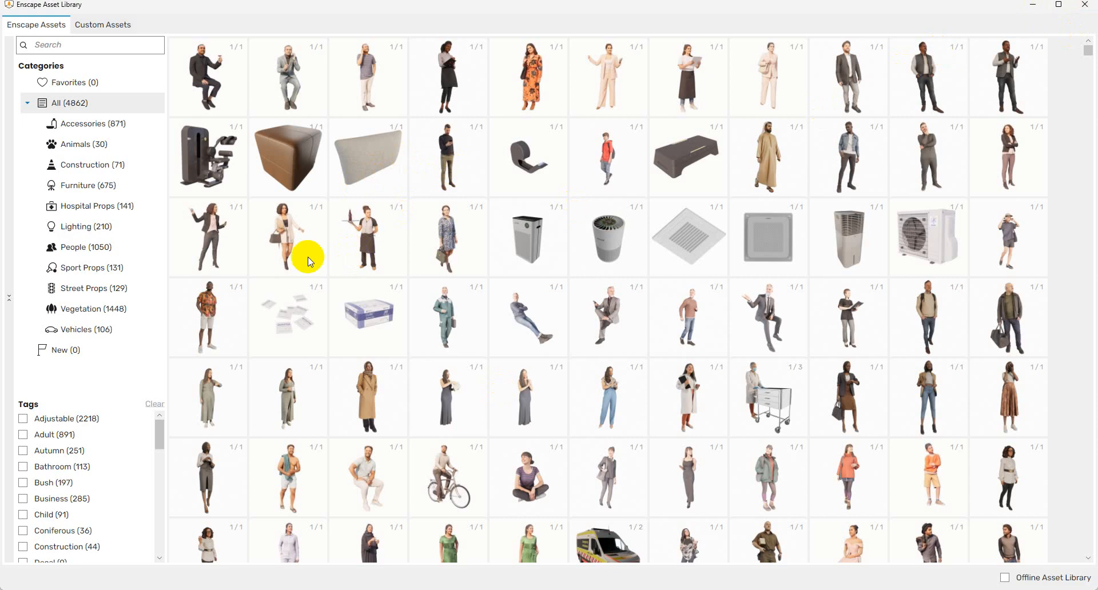
{"action": "left_click", "coordinate": [455, 171]}
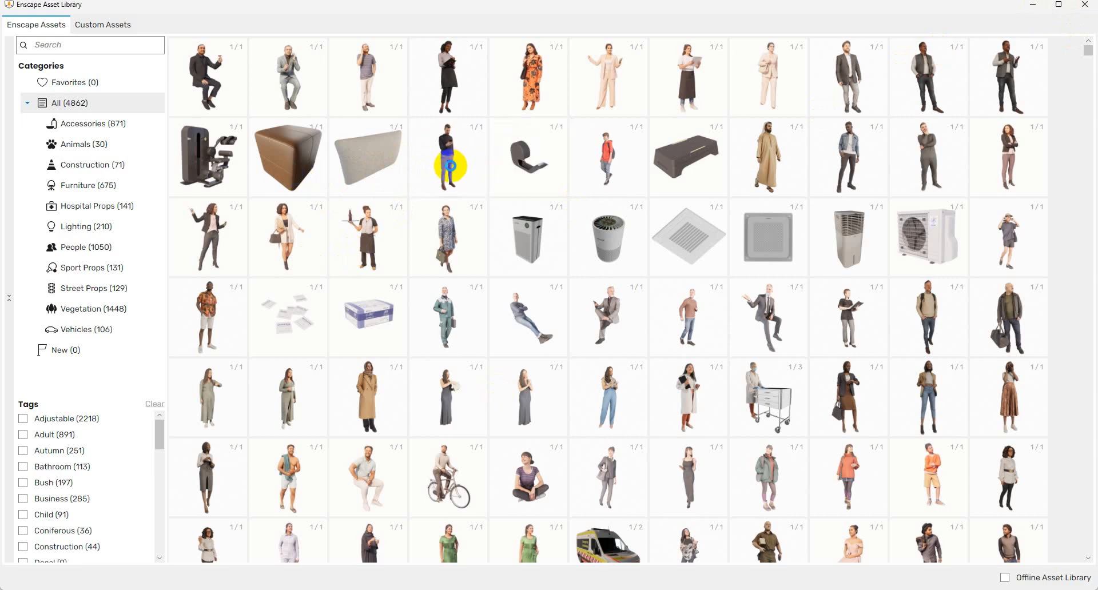
{"action": "scroll", "coordinate": [272, 400], "scroll_direction": "down", "scroll_amount": 2}
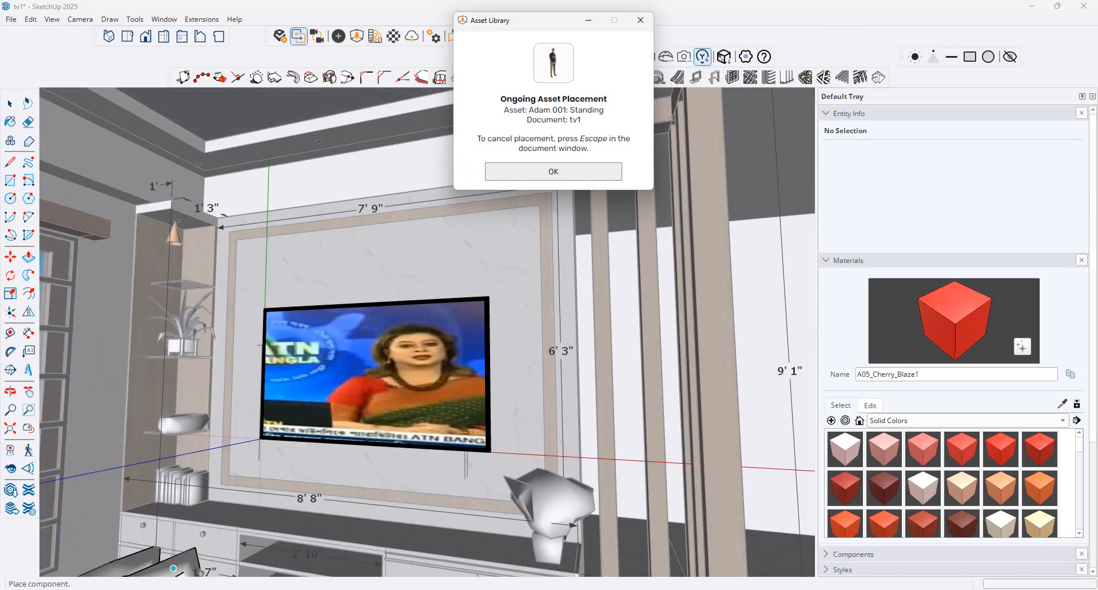
{"action": "middle_click_drag", "start_coordinate": [158, 539], "coordinate": [94, 580]}
{"action": "middle_click_drag", "start_coordinate": [198, 508], "coordinate": [206, 517]}
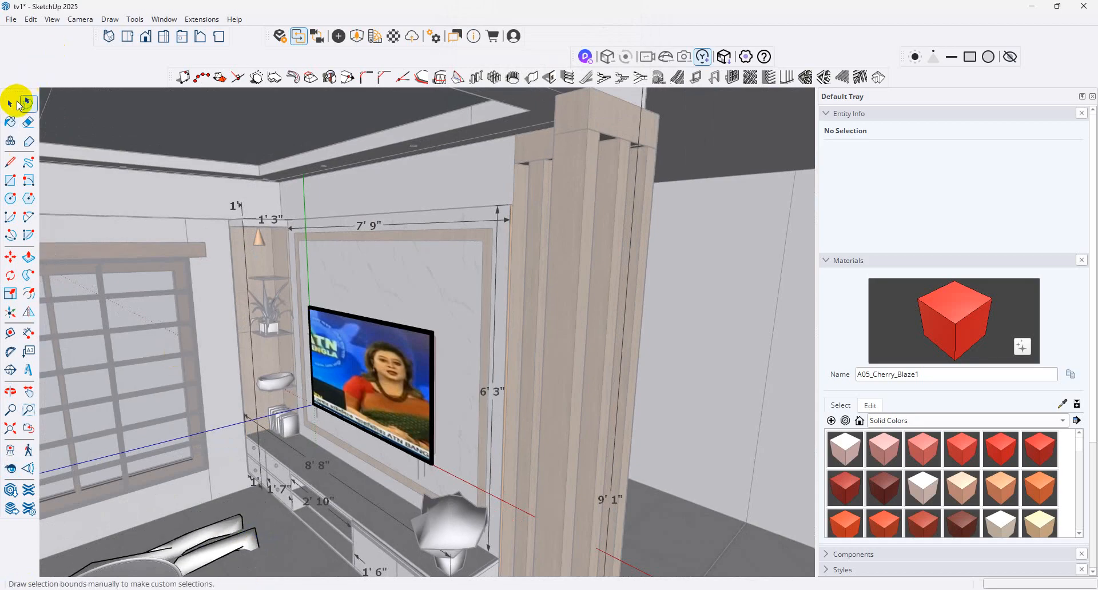
- Select the lying Adam figure and rotate it by -90°
{"action": "left_click", "coordinate": [13, 102]}
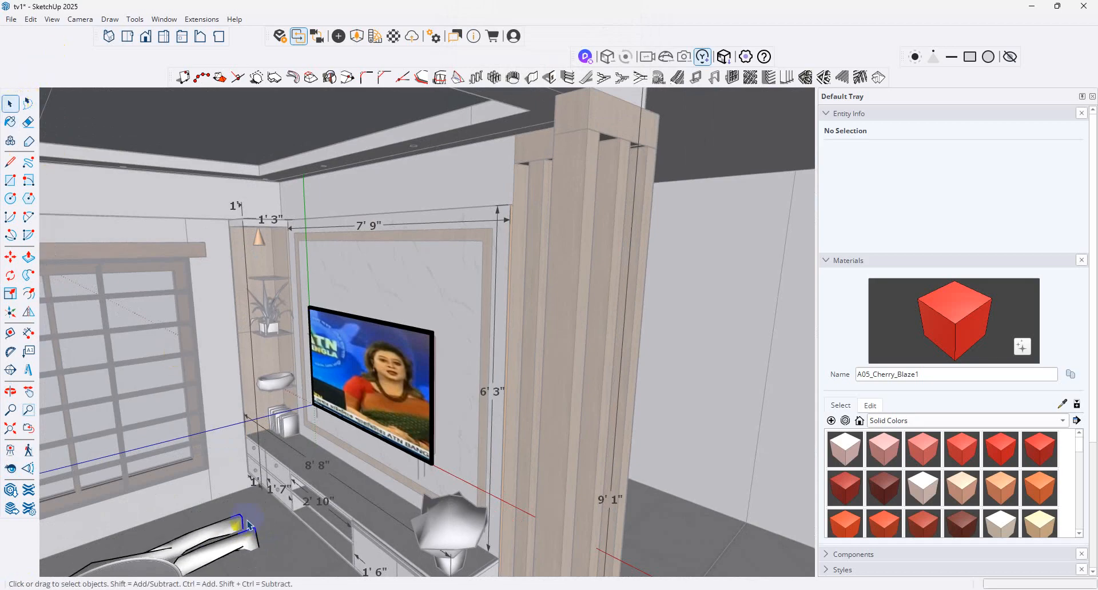
{"action": "left_click", "coordinate": [11, 257]}
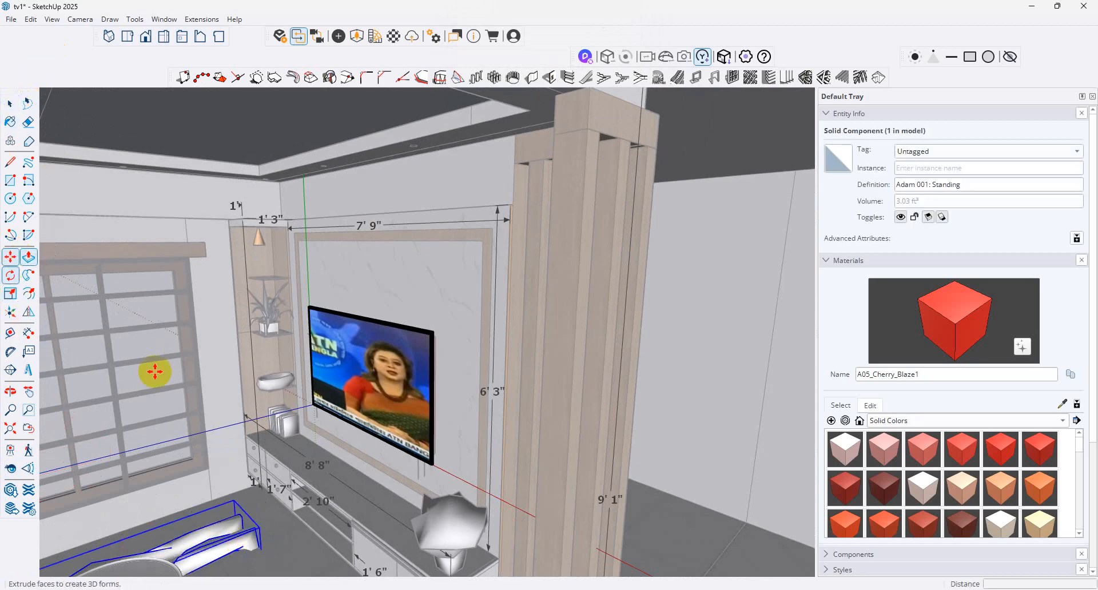
{"action": "left_click", "coordinate": [237, 569]}
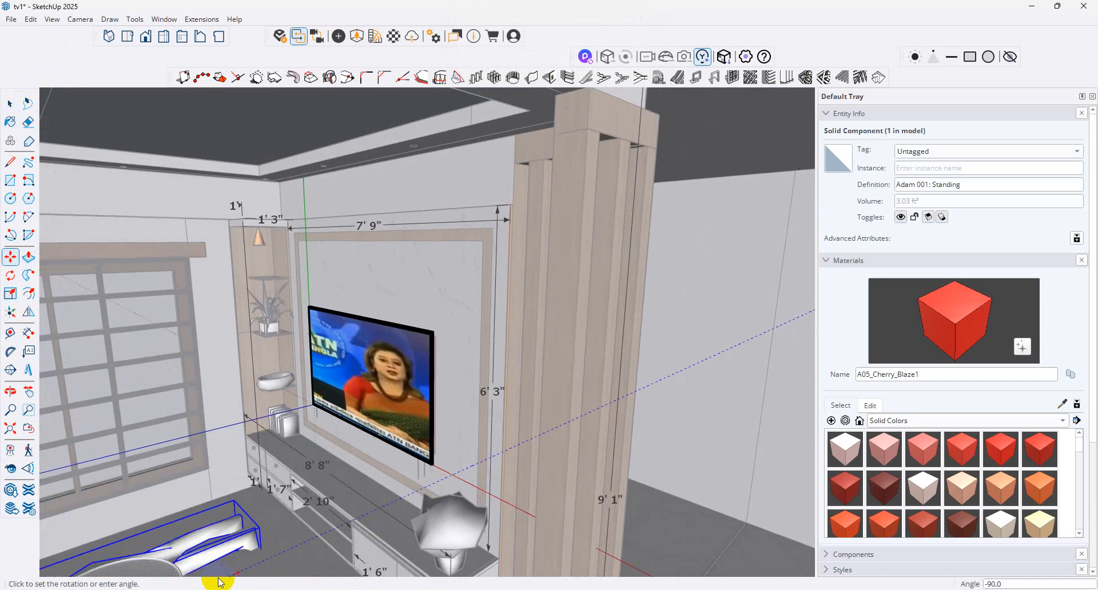
{"action": "scroll", "coordinate": [292, 525], "scroll_direction": "down", "scroll_amount": 2}
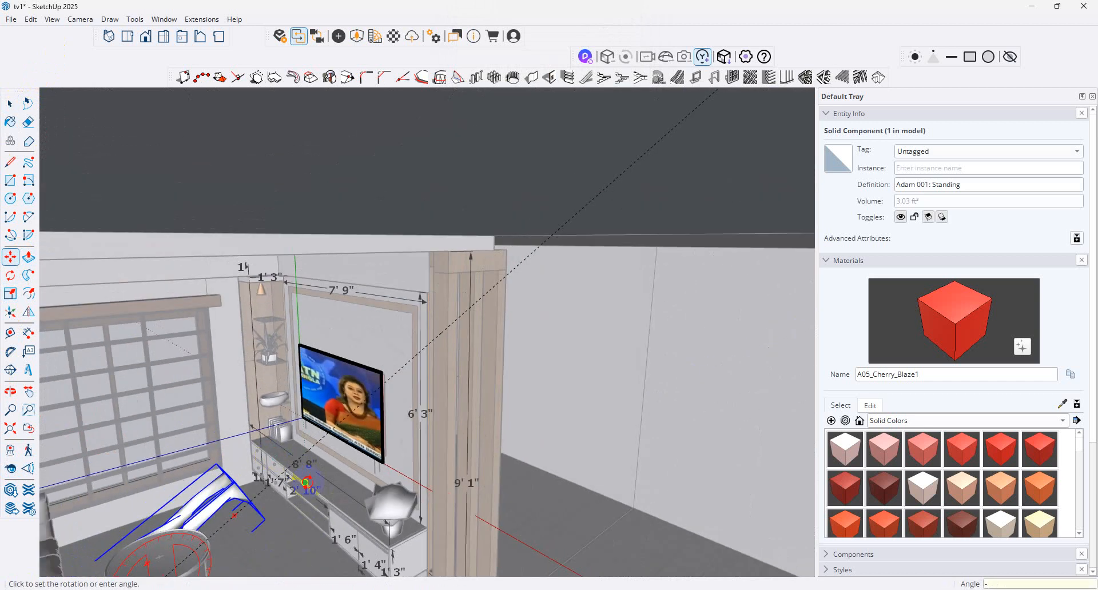
{"action": "key", "text": "Return"}
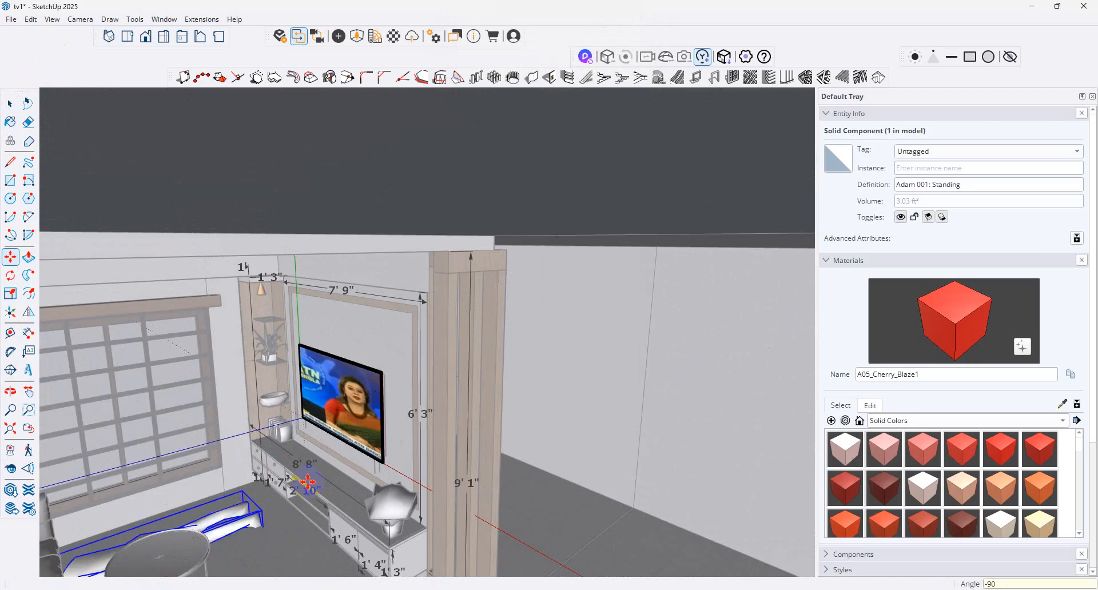
- Rotate the Adam figure by 180° to bring it upright
{"action": "scroll", "coordinate": [187, 486], "scroll_direction": "up", "scroll_amount": 4}
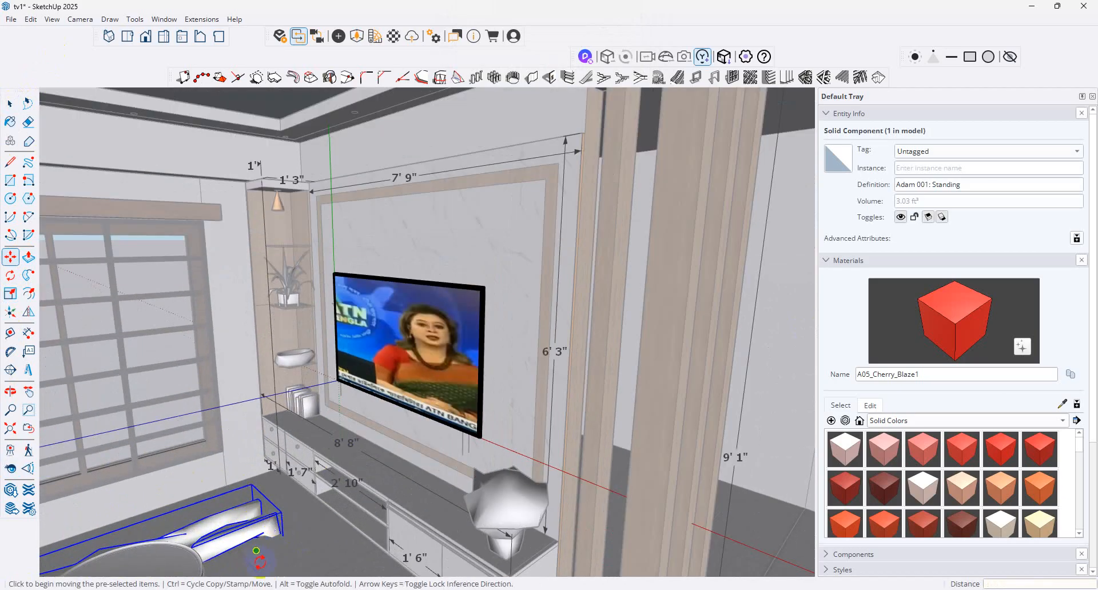
{"action": "left_click", "coordinate": [259, 562]}
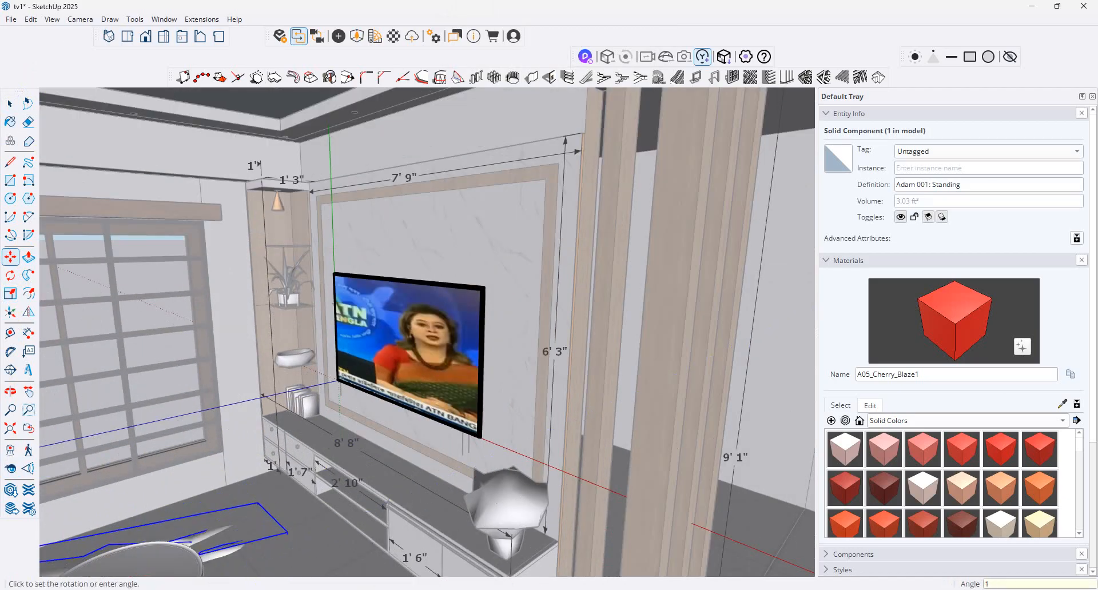
{"action": "key", "text": "Return"}
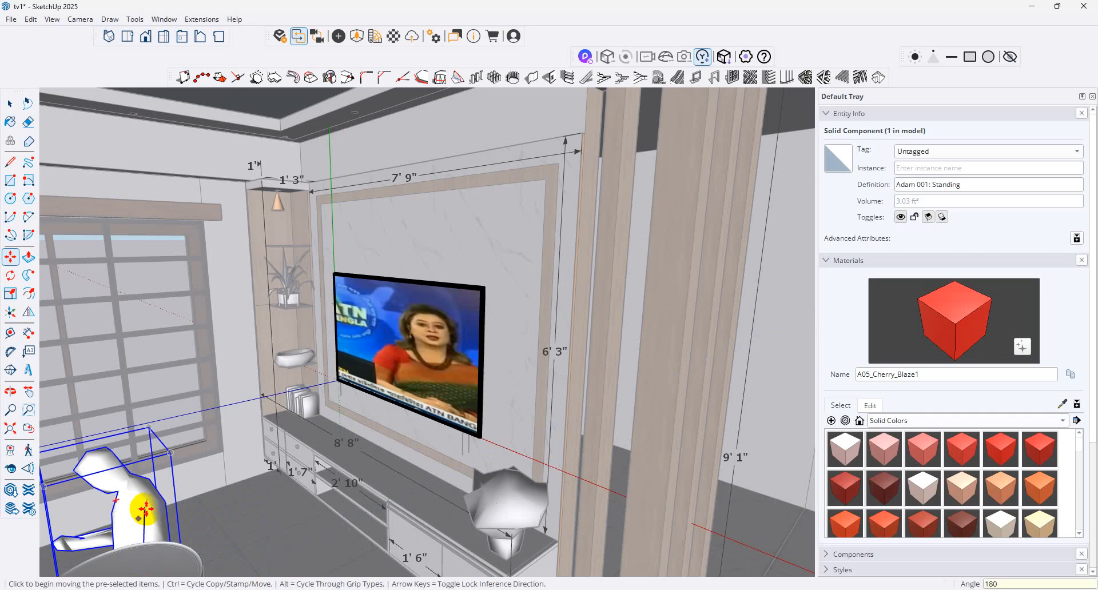
- Raise the upright figure about 5' 3" and shift it about 3' 7" to a free spot beside the coffee table
{"action": "left_click", "coordinate": [145, 507]}
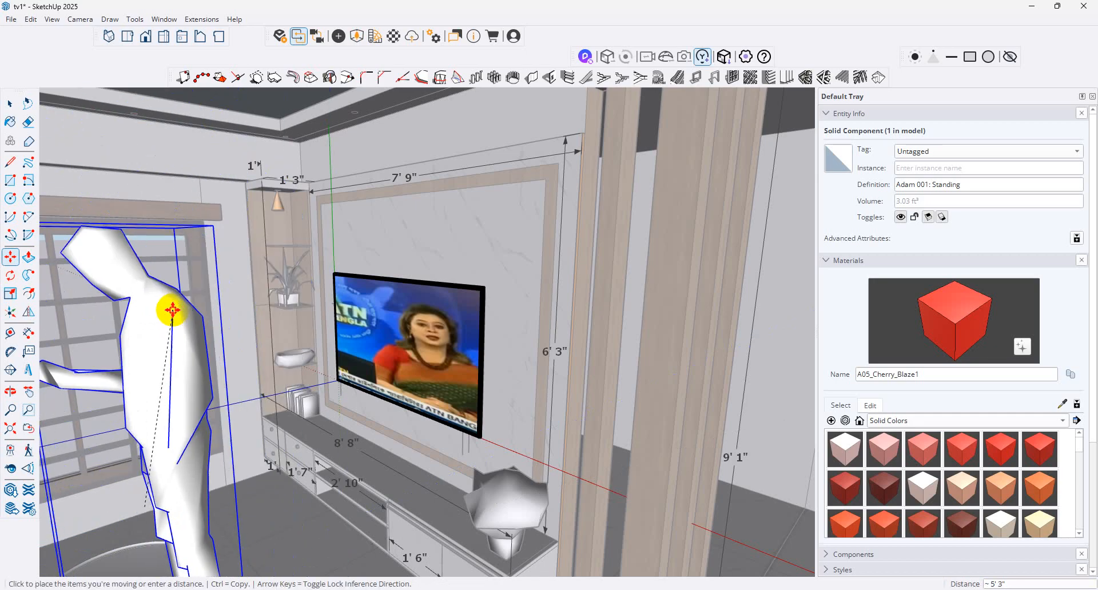
{"action": "left_click", "coordinate": [167, 306]}
{"action": "middle_click_drag", "start_coordinate": [176, 437], "coordinate": [132, 400]}
{"action": "left_click", "coordinate": [106, 532]}
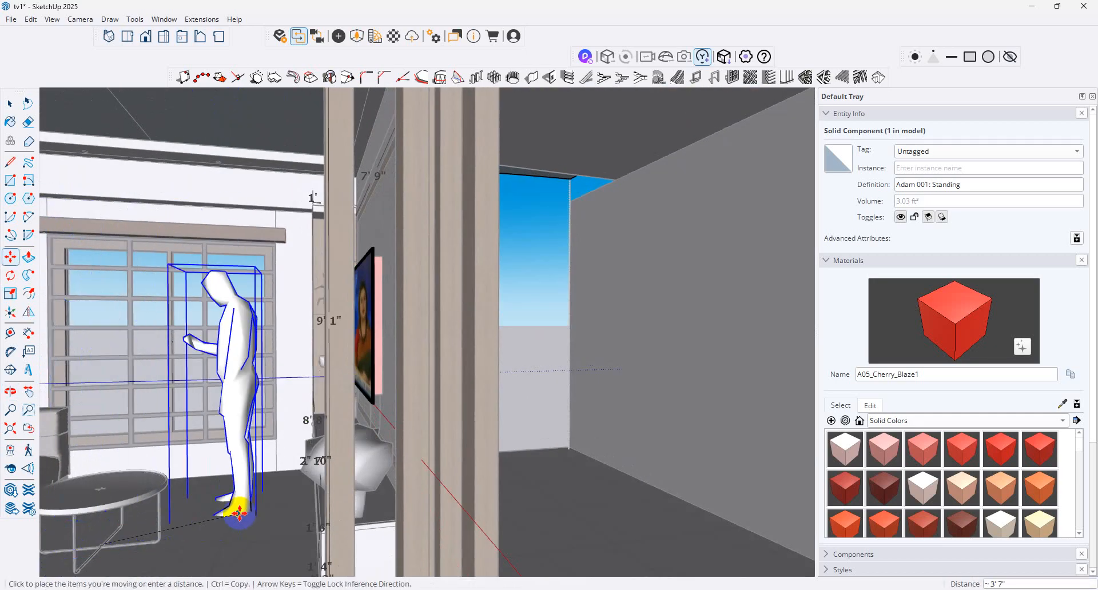
- Lift the figure about 6" from below the floor so its feet rest on the floor surface
{"action": "middle_click_drag", "start_coordinate": [243, 548], "coordinate": [316, 341]}
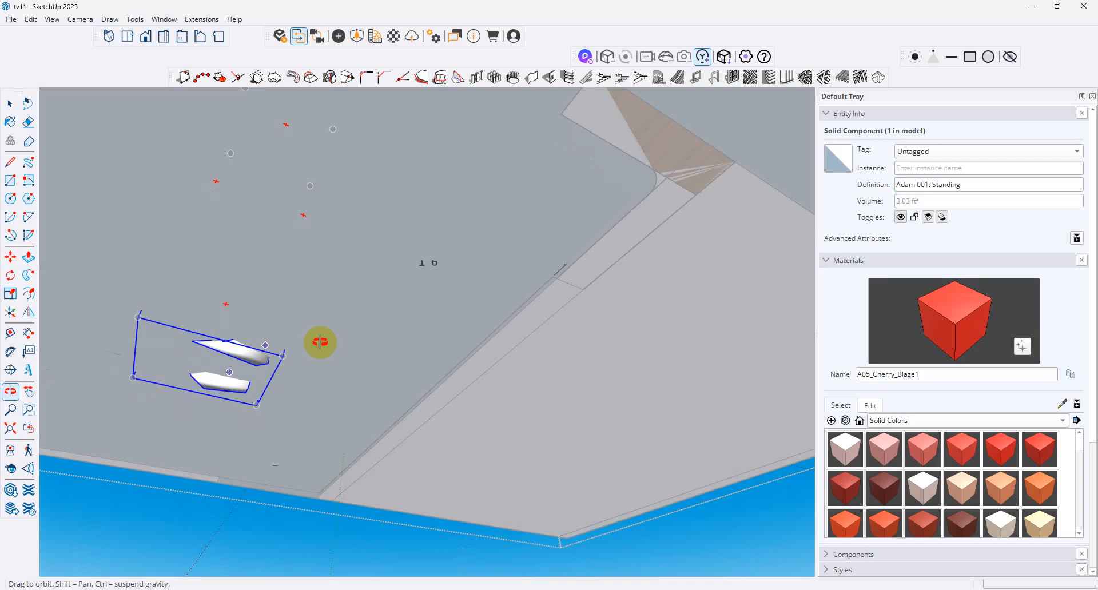
{"action": "left_click", "coordinate": [196, 351]}
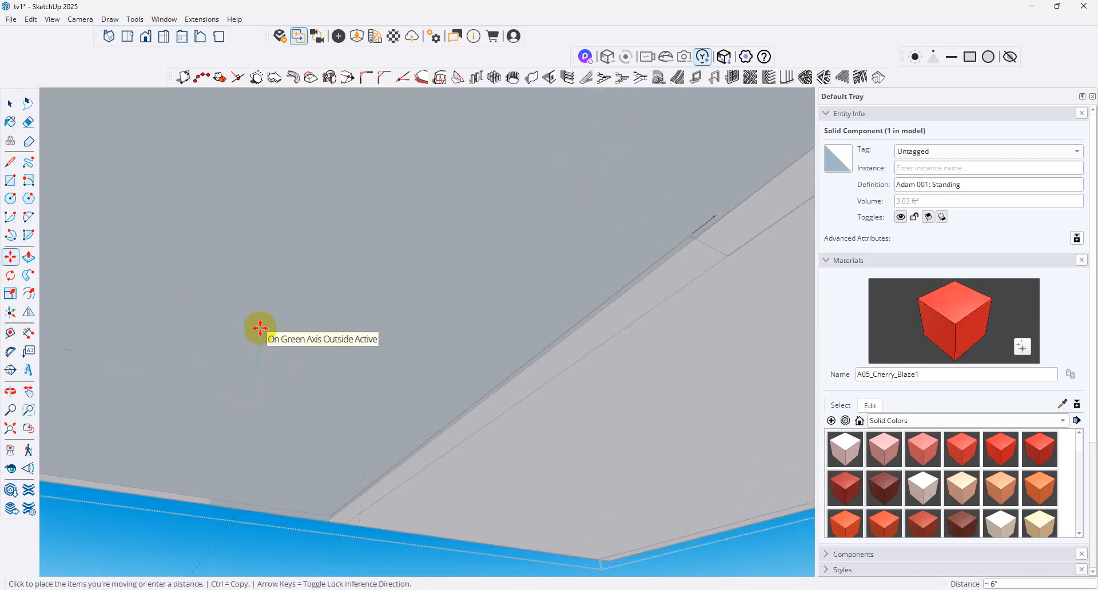
{"action": "left_click", "coordinate": [284, 319]}
{"action": "middle_click_drag", "start_coordinate": [284, 318], "coordinate": [346, 510]}
{"action": "scroll", "coordinate": [350, 497], "scroll_direction": "down", "scroll_amount": 3}
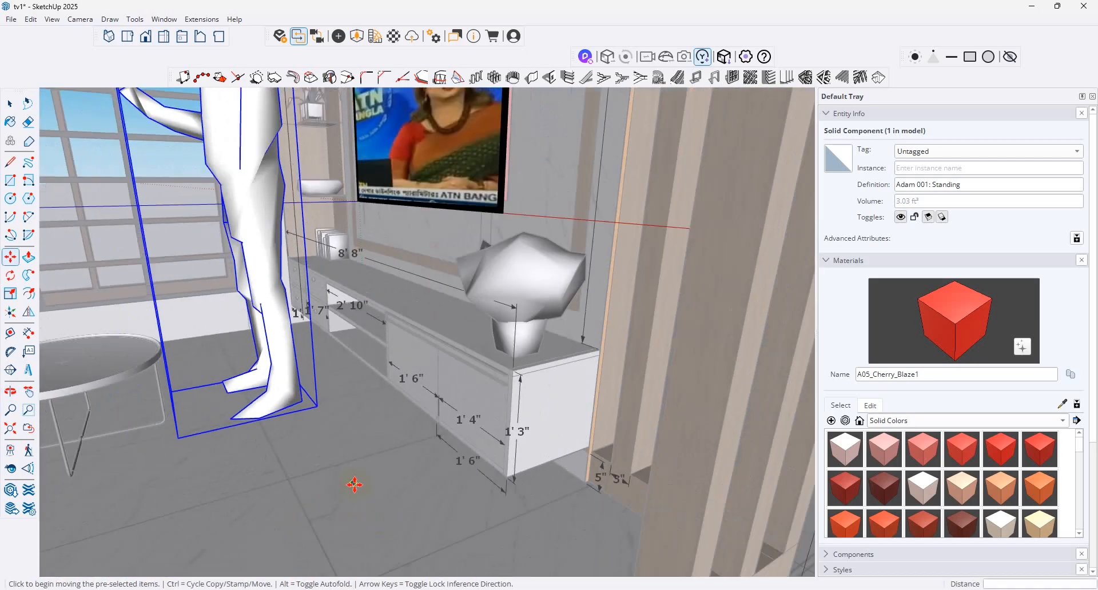
{"action": "scroll", "coordinate": [355, 485], "scroll_direction": "down", "scroll_amount": 2}
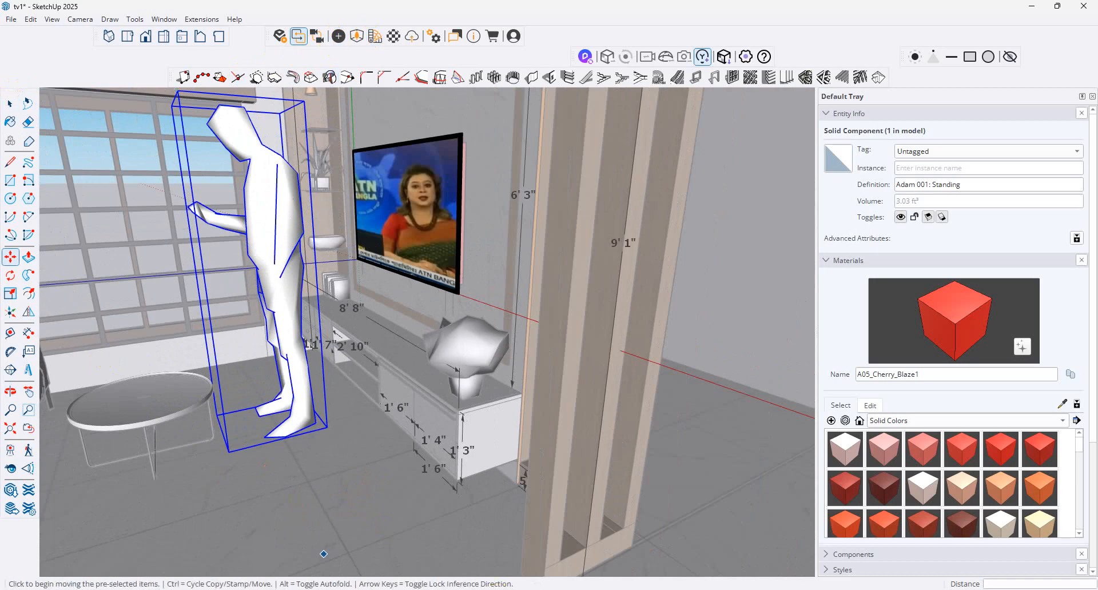
- Switch to Enscape and leave the Video Editor without saving the tv1 video path
{"action": "left_click", "coordinate": [664, 544]}
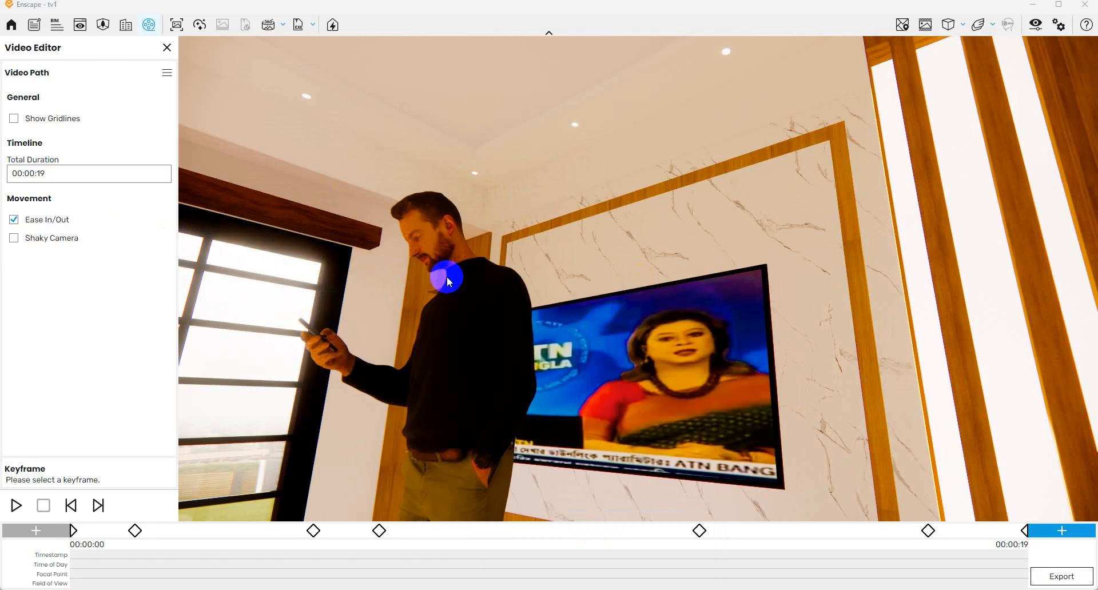
{"action": "left_click", "coordinate": [104, 25]}
{"action": "left_click", "coordinate": [641, 317]}
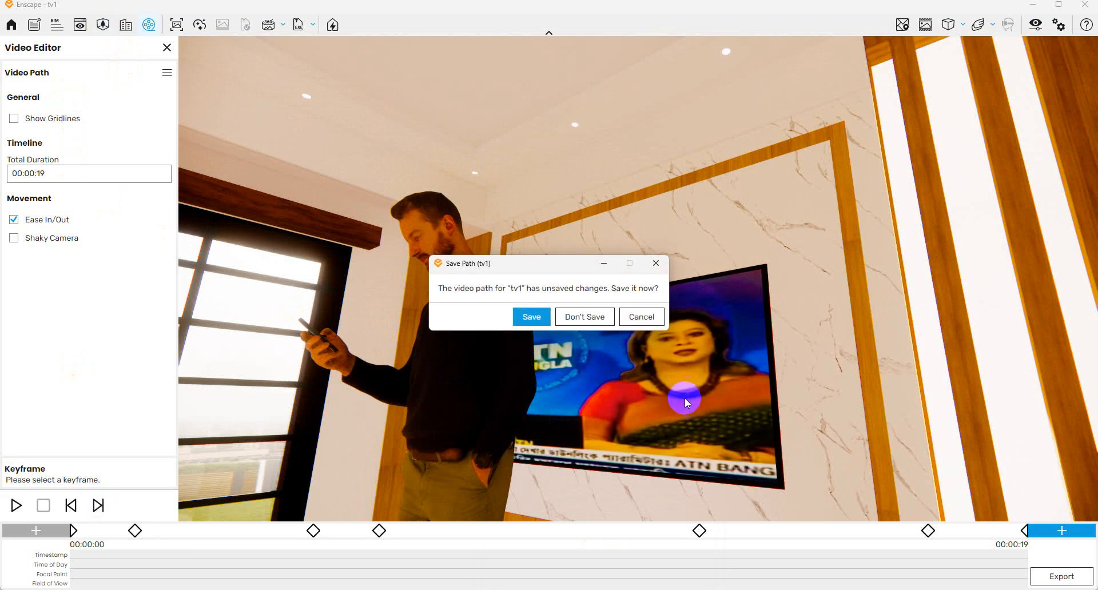
{"action": "left_click", "coordinate": [646, 324]}
{"action": "left_click", "coordinate": [166, 50]}
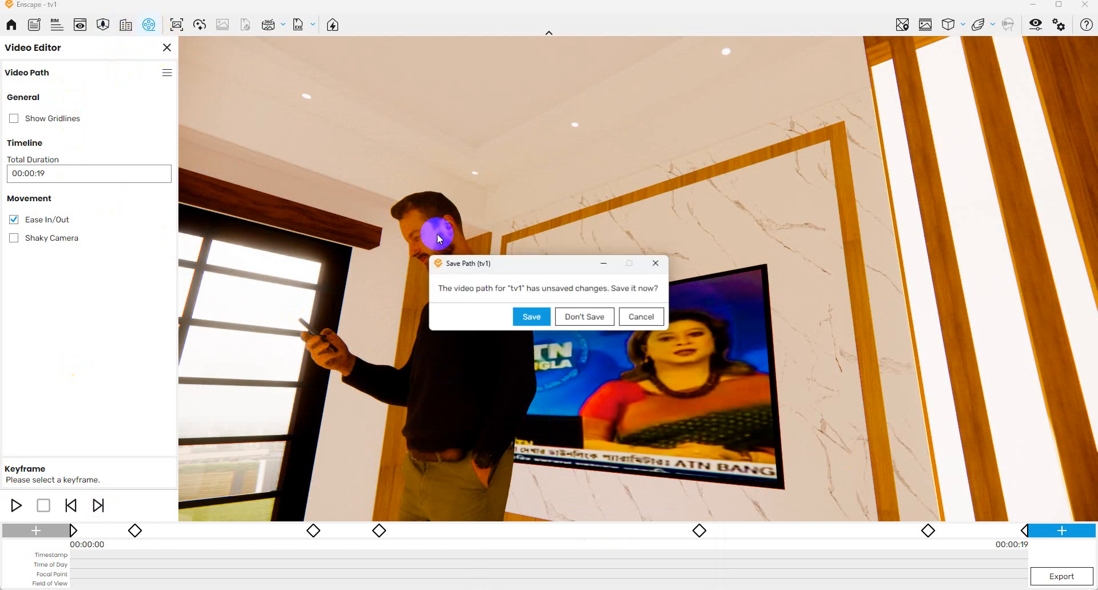
{"action": "left_click", "coordinate": [578, 316]}
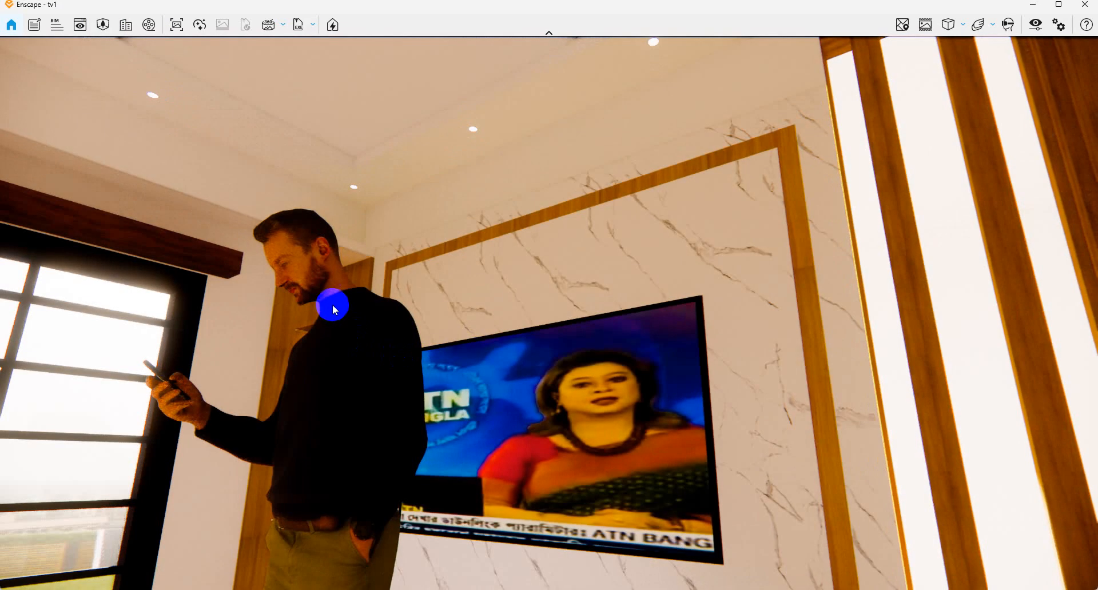
- Frame the man at full height in the Enscape view together with the TV wall, window and coffee table
{"action": "scroll", "coordinate": [353, 349], "scroll_direction": "down", "scroll_amount": 5}
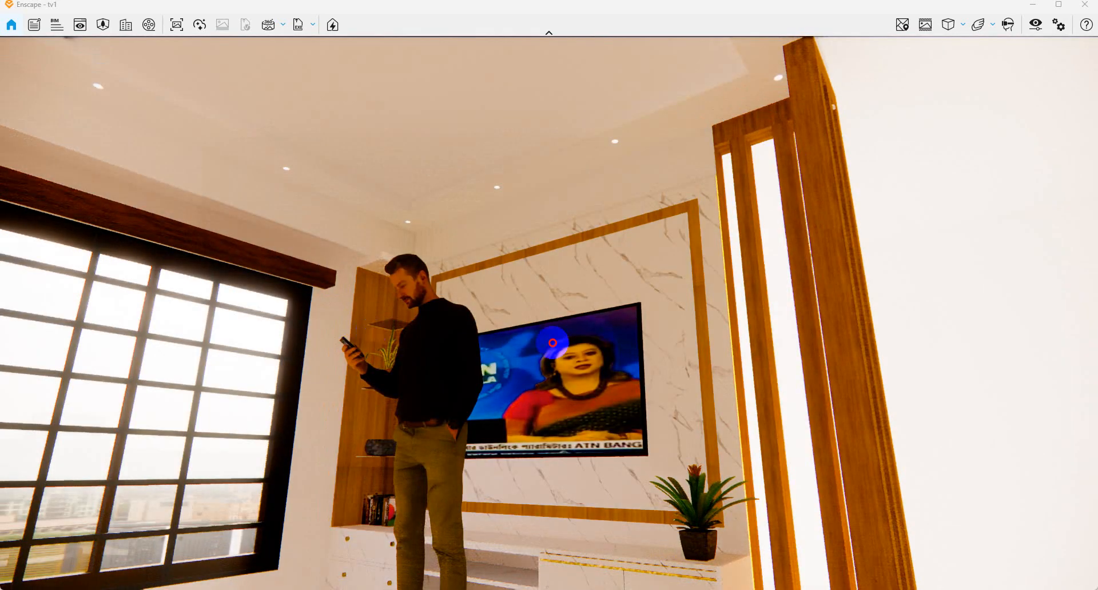
{"action": "left_click_drag", "start_coordinate": [353, 350], "coordinate": [401, 320]}
{"action": "left_click_drag", "start_coordinate": [421, 375], "coordinate": [550, 362]}
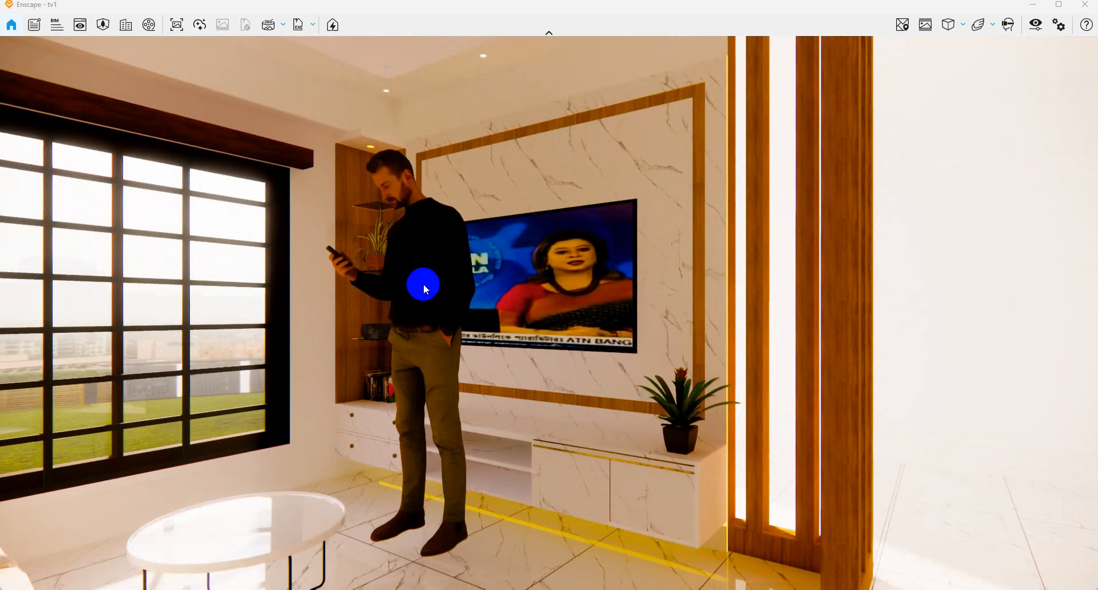
- Select the man for asset editing in Enscape and scale him down to 29%
{"action": "left_click", "coordinate": [111, 24]}
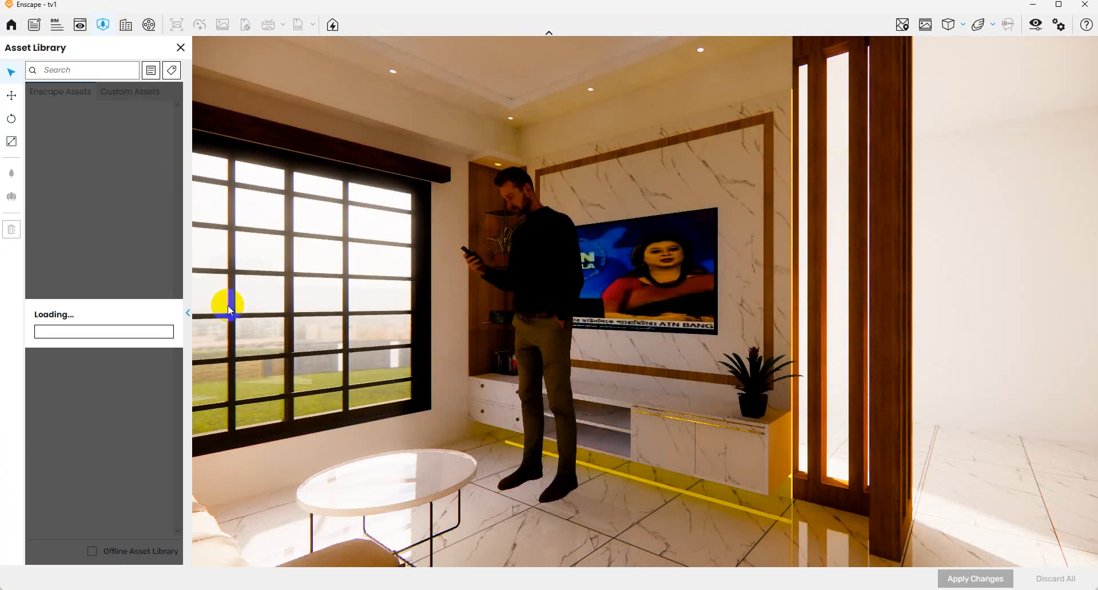
{"action": "left_click", "coordinate": [551, 295]}
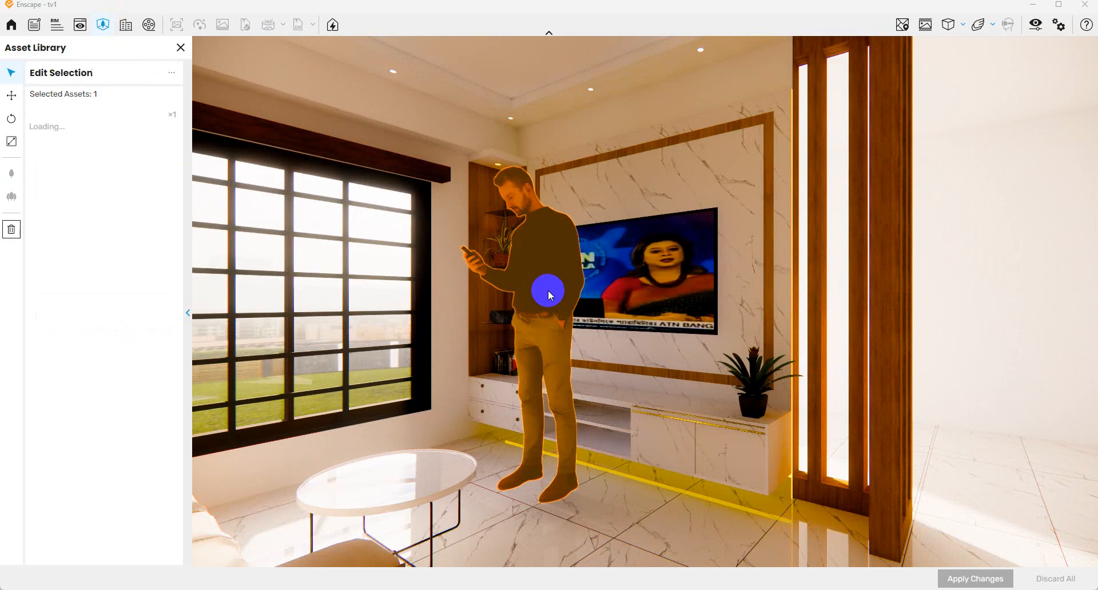
{"action": "left_click", "coordinate": [13, 143]}
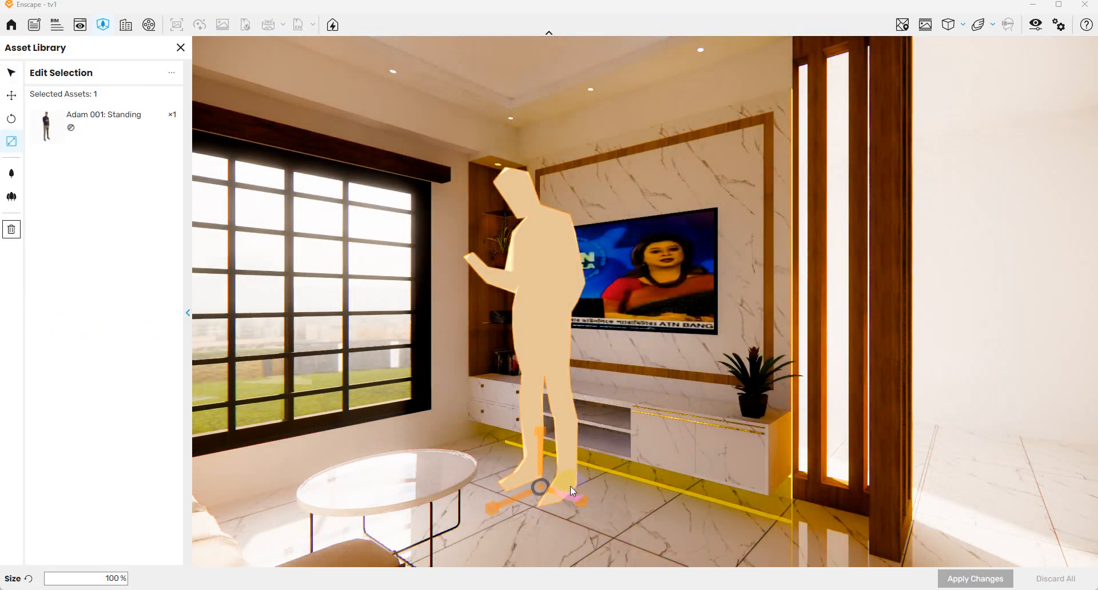
{"action": "left_click_drag", "start_coordinate": [573, 491], "coordinate": [536, 502]}
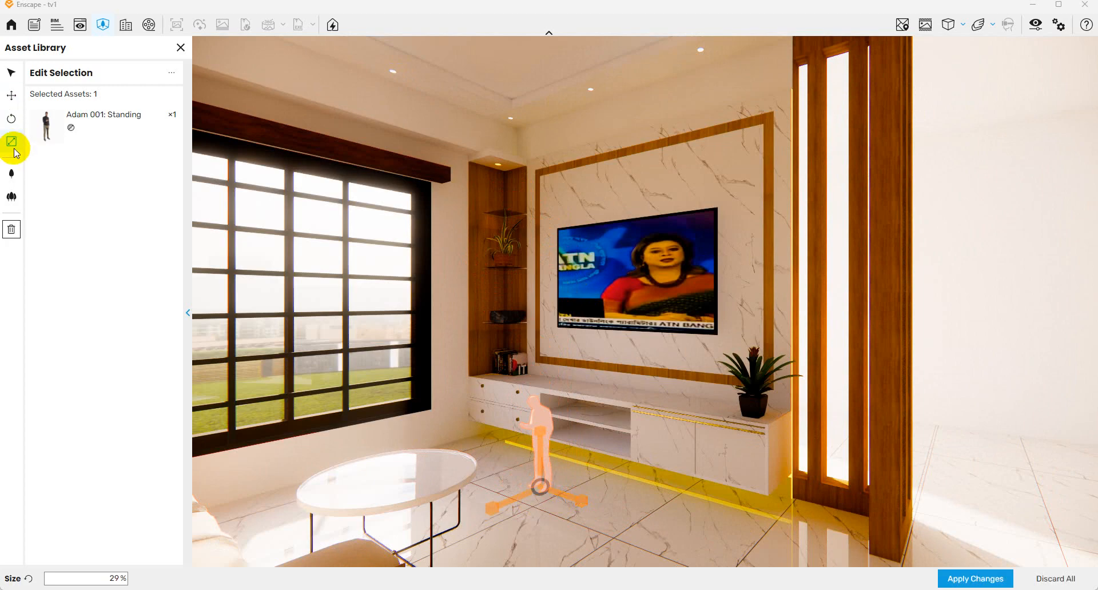
- Try rotating the scaled-down man in place on the floor
{"action": "left_click", "coordinate": [12, 123]}
{"action": "left_click_drag", "start_coordinate": [578, 515], "coordinate": [545, 511]}
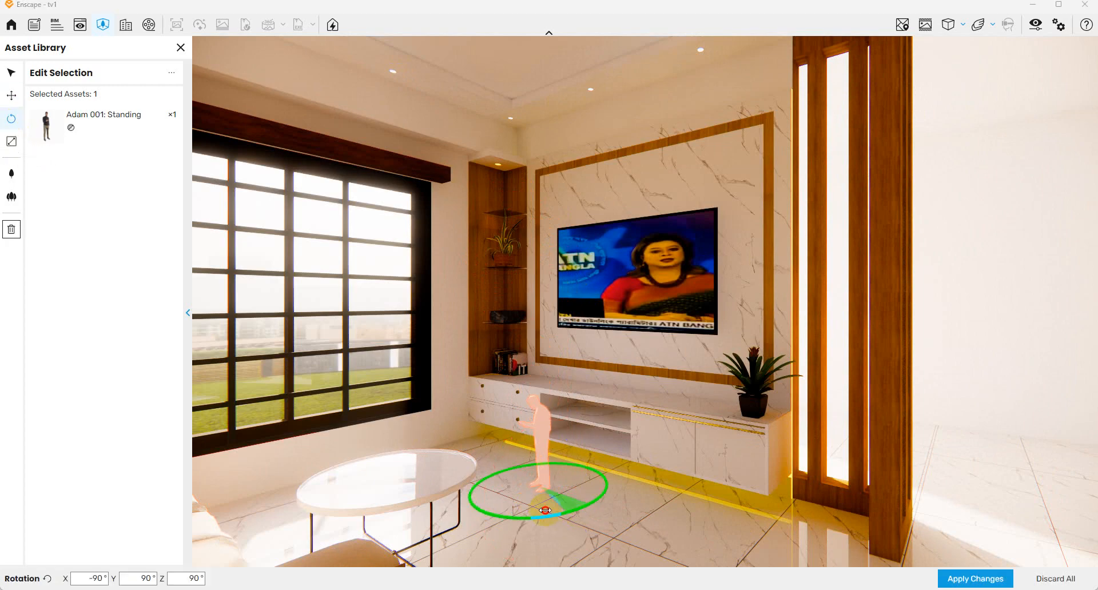
{"action": "left_click", "coordinate": [11, 73]}
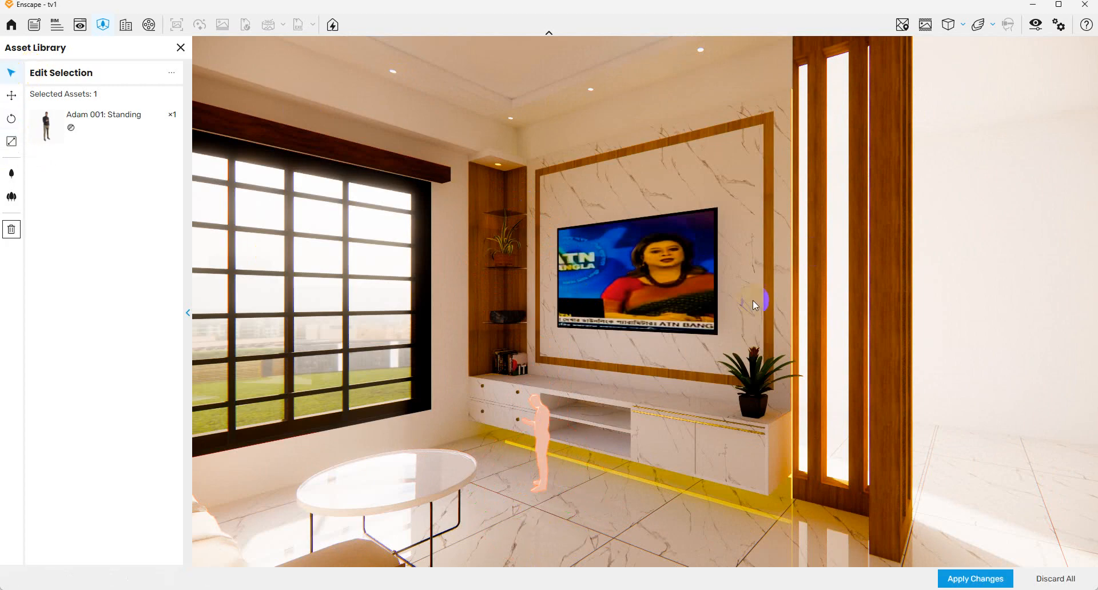
- Discard all pending changes to the man and close the Asset Library
{"action": "left_click", "coordinate": [1056, 580]}
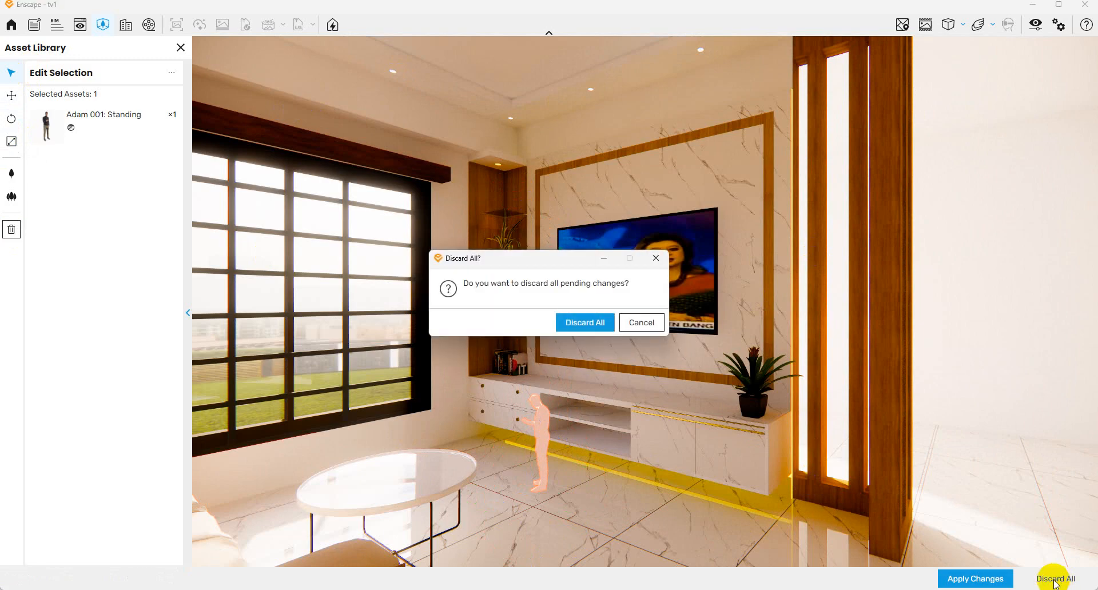
{"action": "left_click", "coordinate": [581, 323]}
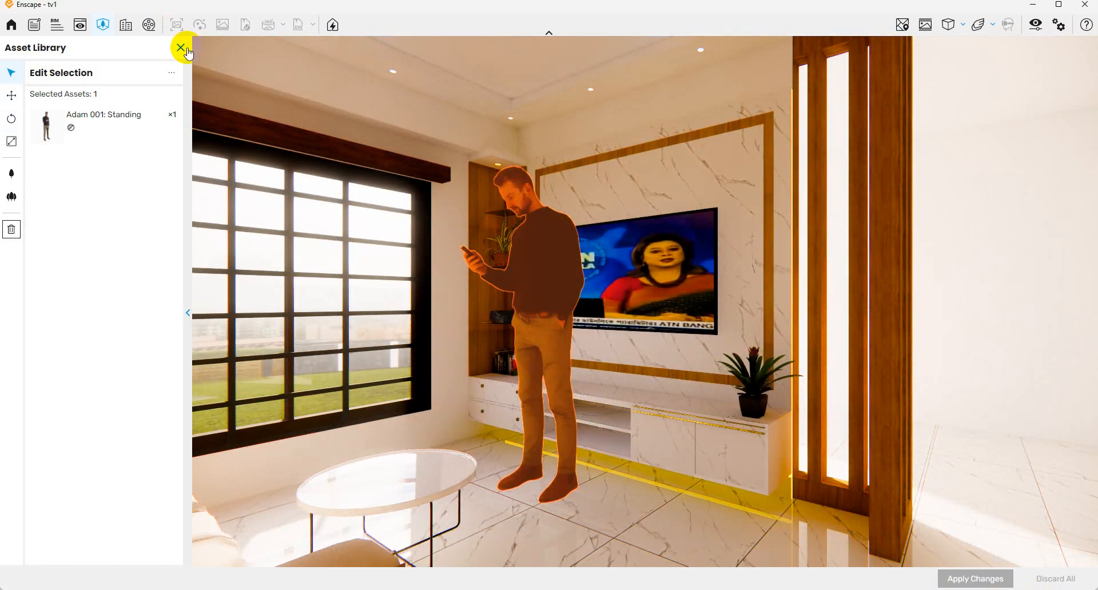
{"action": "left_click", "coordinate": [181, 47]}
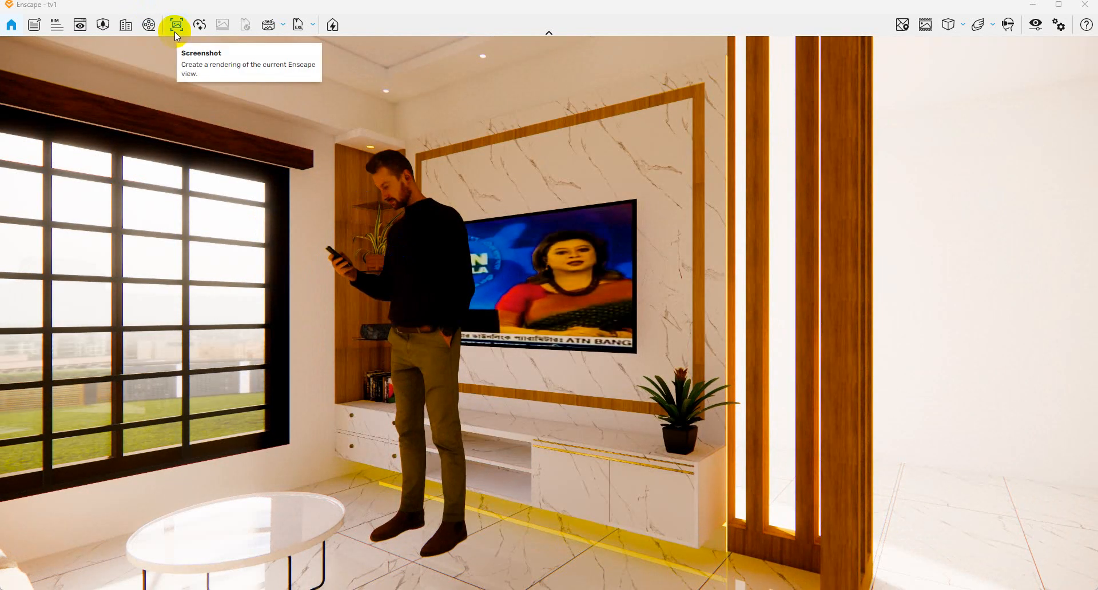
- Build a five-keyframe video path in the Video Editor, sweeping the camera across the TV wall, window, wall painting and sofa
{"action": "left_click", "coordinate": [105, 29]}
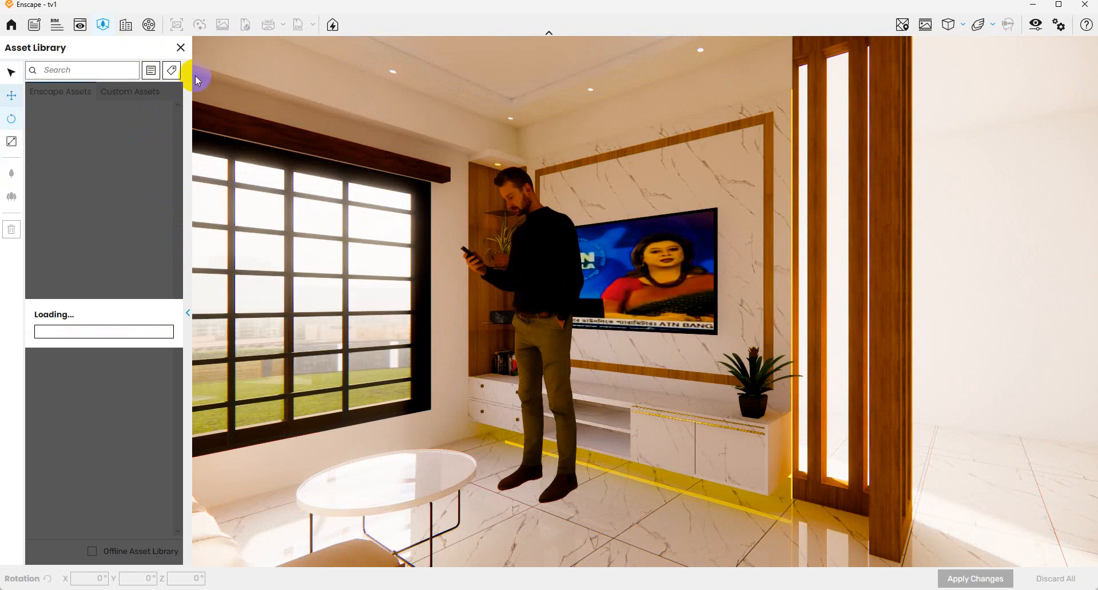
{"action": "left_click", "coordinate": [180, 49]}
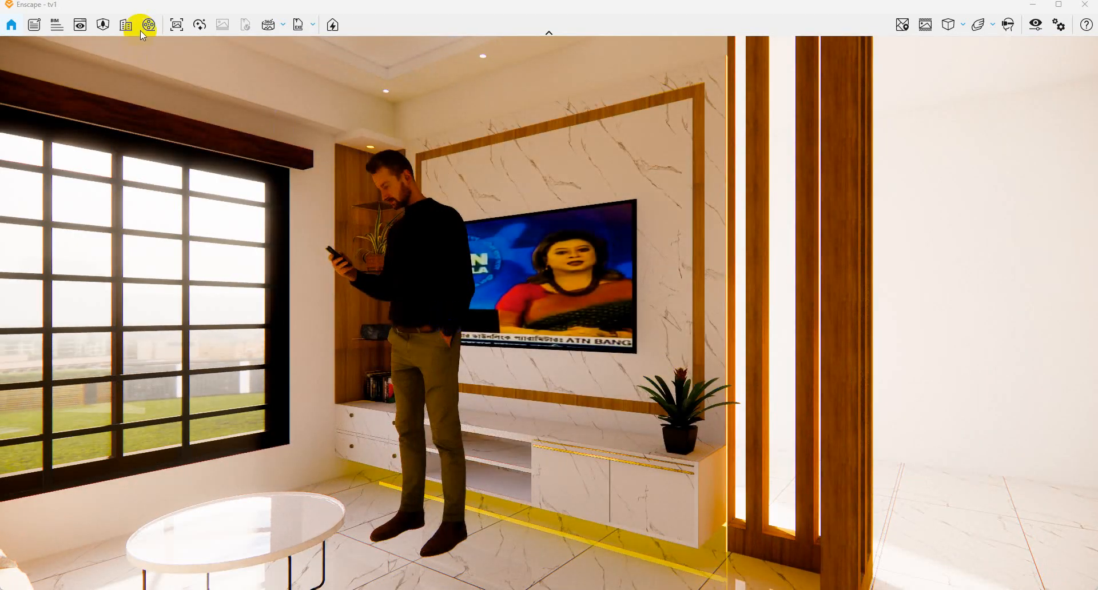
{"action": "left_click", "coordinate": [144, 28]}
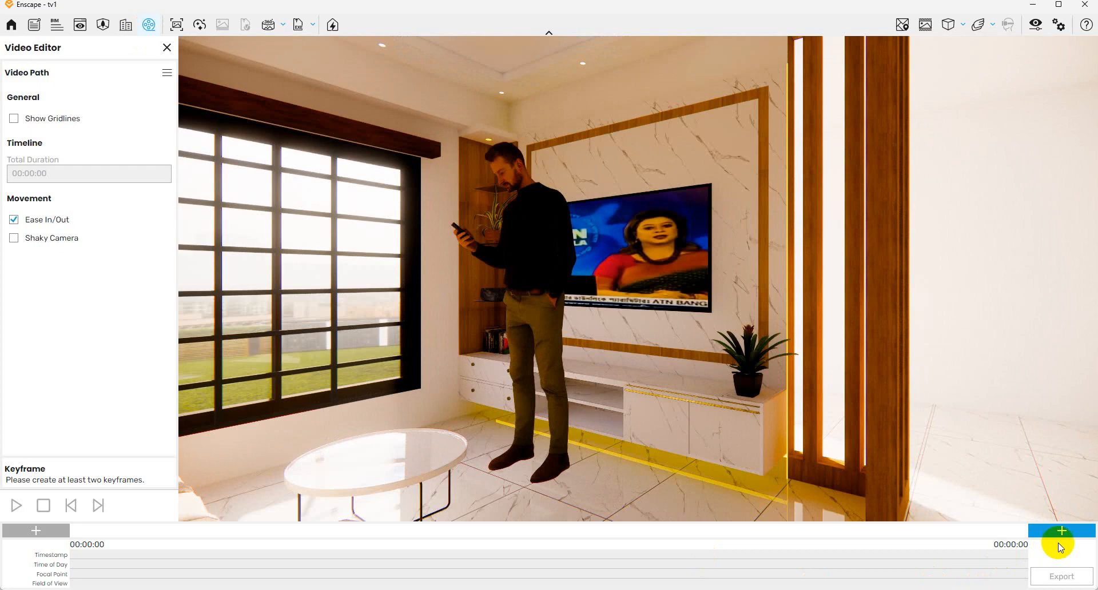
{"action": "mouse_move", "coordinate": [481, 256]}
{"action": "left_mouse_down"}
{"action": "mouse_move", "coordinate": [456, 255]}
{"action": "mouse_move", "coordinate": [789, 286]}
{"action": "left_mouse_up"}
{"action": "left_click", "coordinate": [1058, 533]}
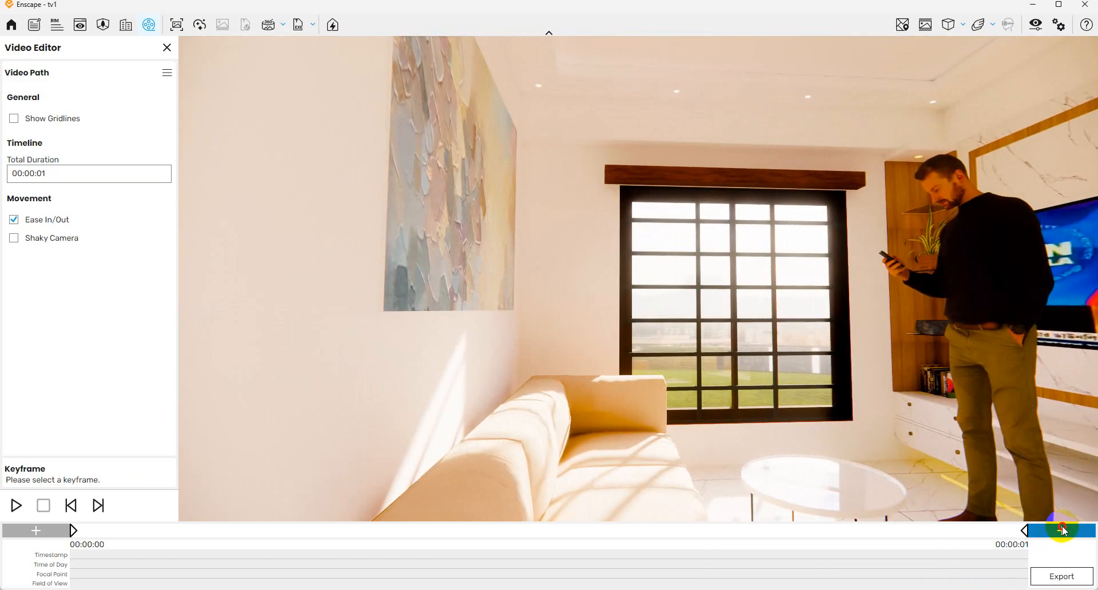
{"action": "left_click", "coordinate": [1061, 530]}
{"action": "left_click_drag", "start_coordinate": [522, 273], "coordinate": [681, 275]}
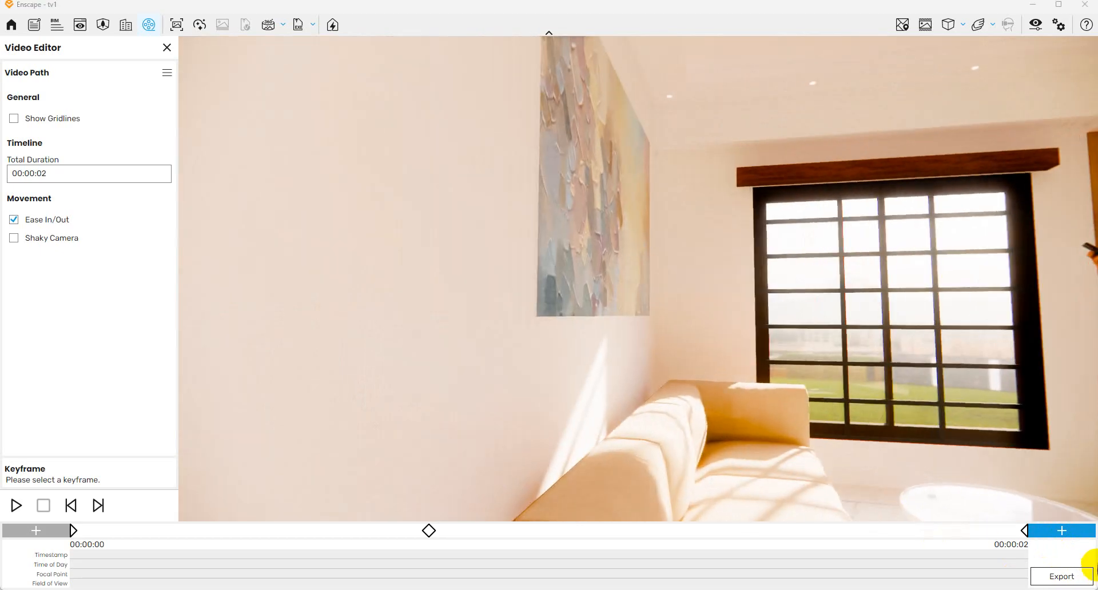
{"action": "left_click", "coordinate": [1075, 530]}
{"action": "right_click_drag", "start_coordinate": [601, 274], "coordinate": [704, 393]}
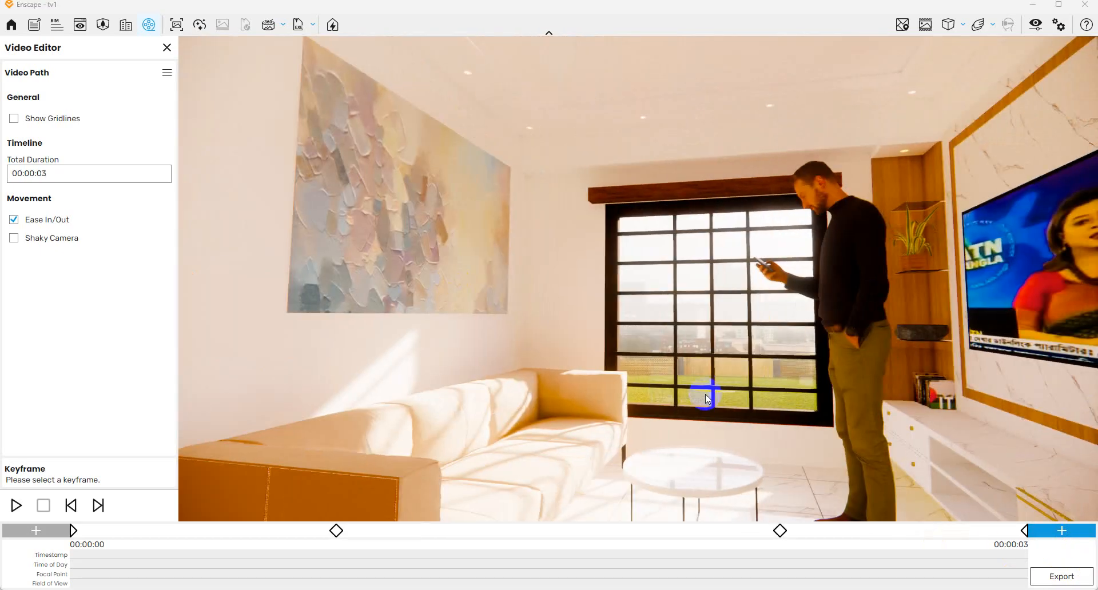
{"action": "left_click_drag", "start_coordinate": [561, 274], "coordinate": [706, 276]}
{"action": "left_click", "coordinate": [1091, 536]}
{"action": "left_click", "coordinate": [1073, 535]}
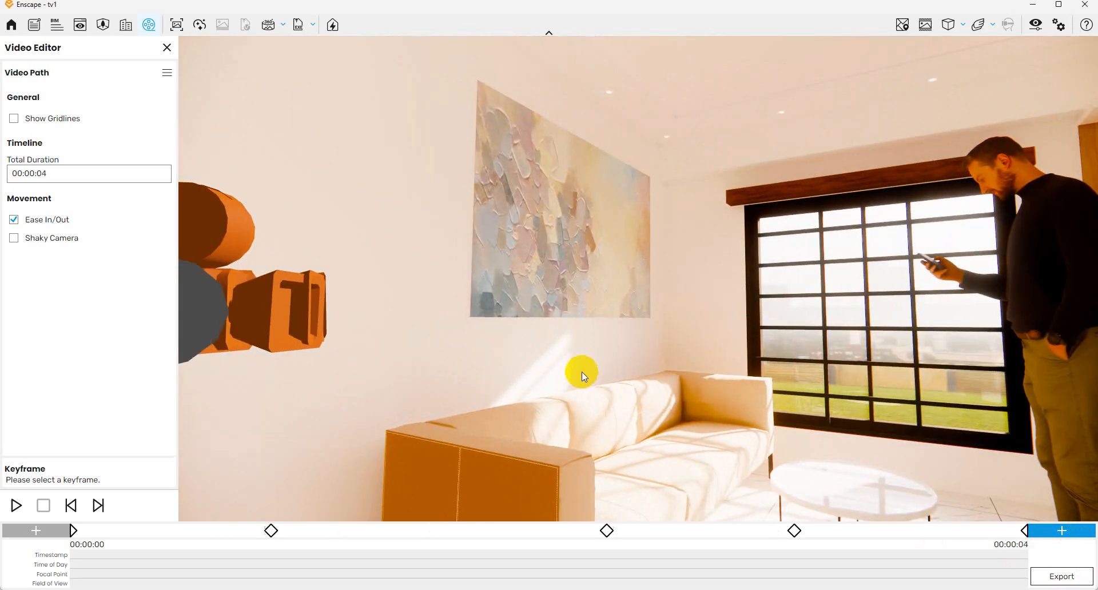
- Set the video path's total duration to 10 seconds
{"action": "scroll", "coordinate": [582, 372], "scroll_direction": "down", "scroll_amount": 2}
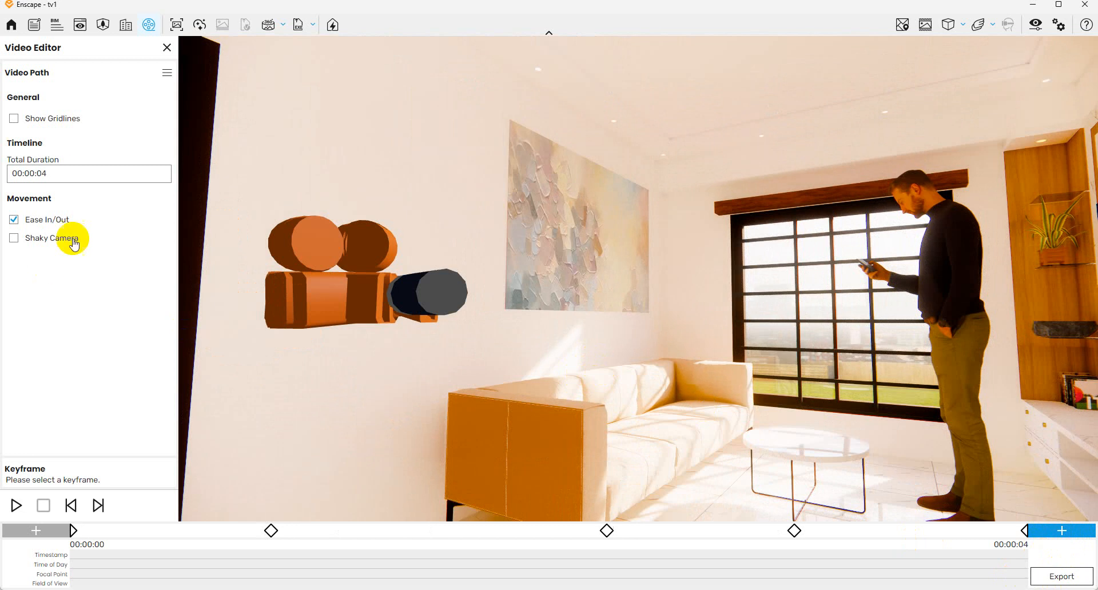
{"action": "left_click", "coordinate": [50, 176]}
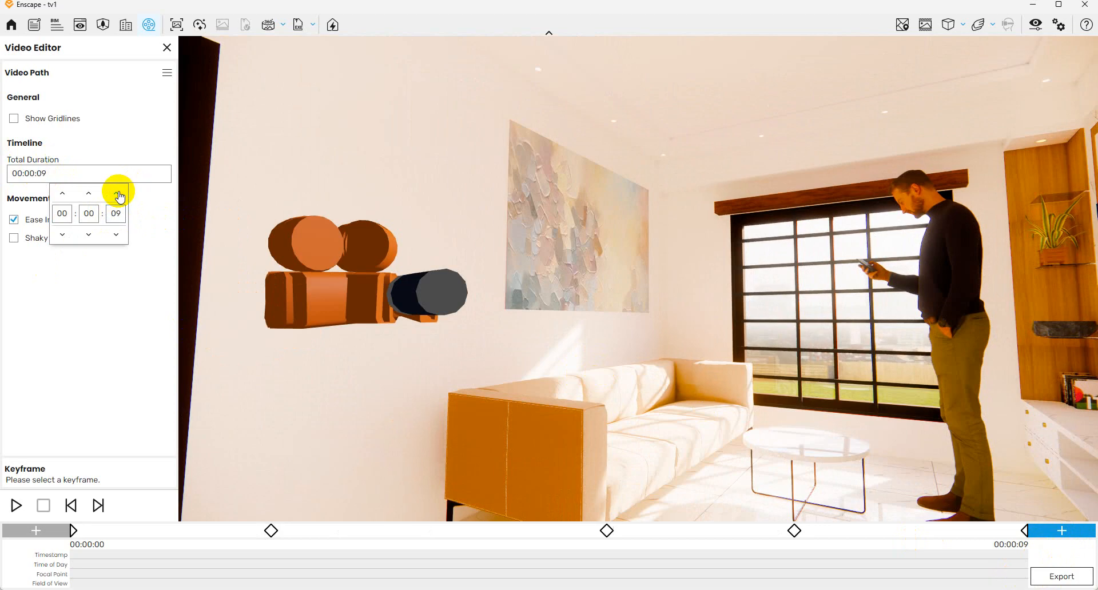
{"action": "left_click", "coordinate": [117, 194]}
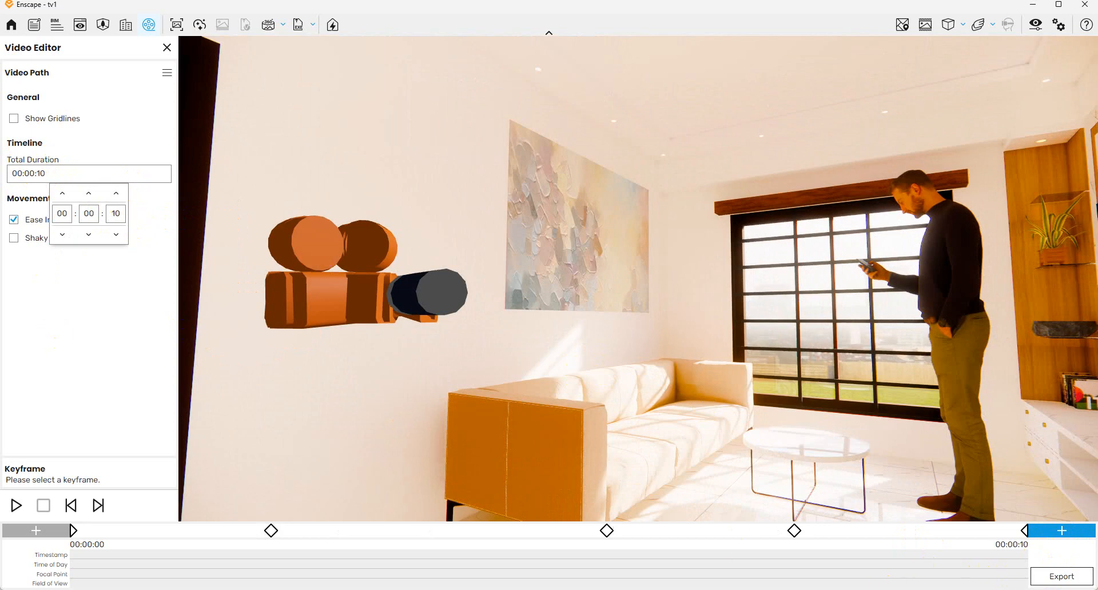
- Export the video path as an MP4 named 588 on Local Disk (D:), at HD resolution, maximum compression quality and 30 frames per second
{"action": "left_click", "coordinate": [1083, 582]}
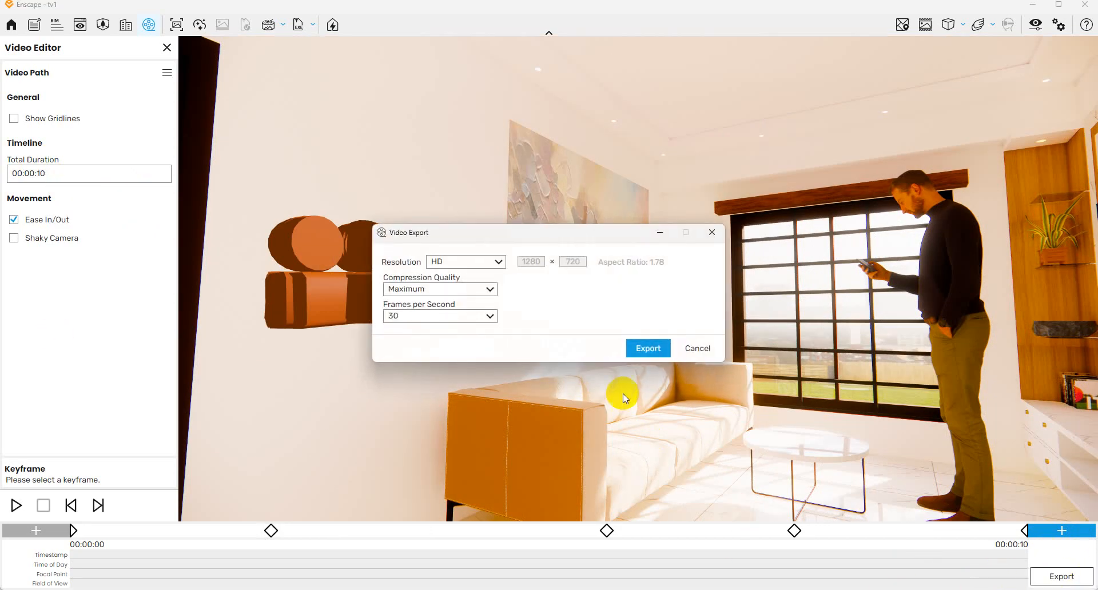
{"action": "left_click", "coordinate": [636, 348]}
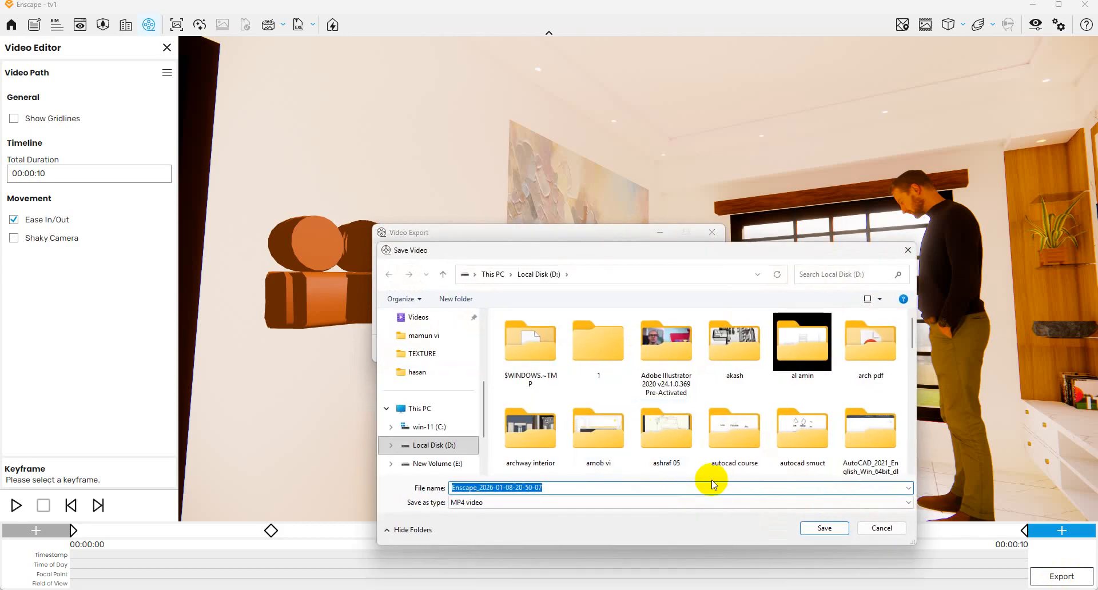
{"action": "type", "text": "588"}
{"action": "key", "text": "Return"}
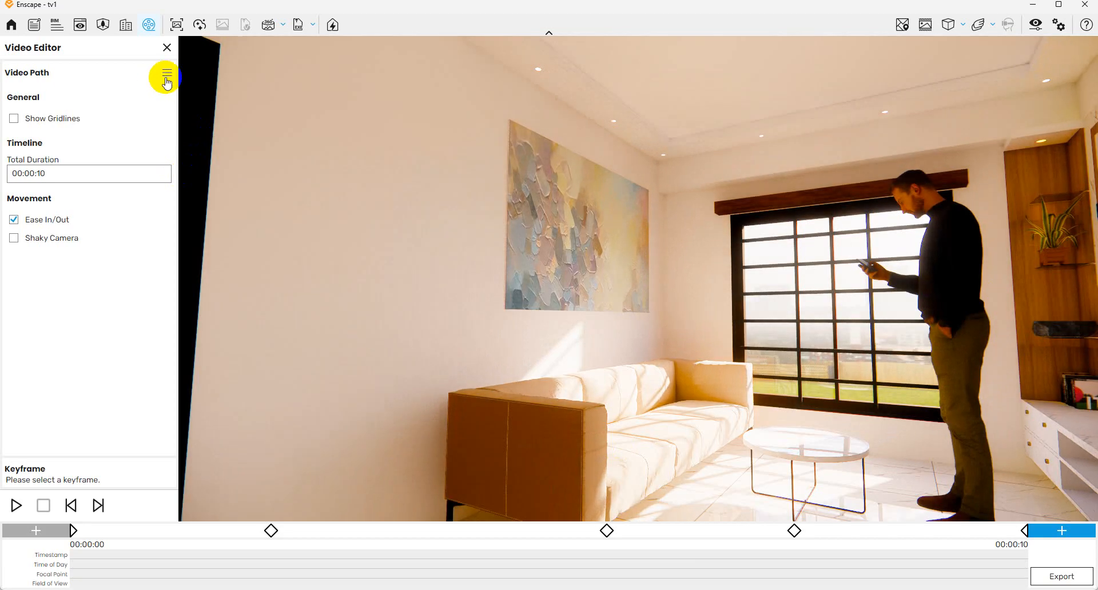
- Save the video path to the Desktop as the XML file Enscape_VideoPath
{"action": "left_click", "coordinate": [167, 78]}
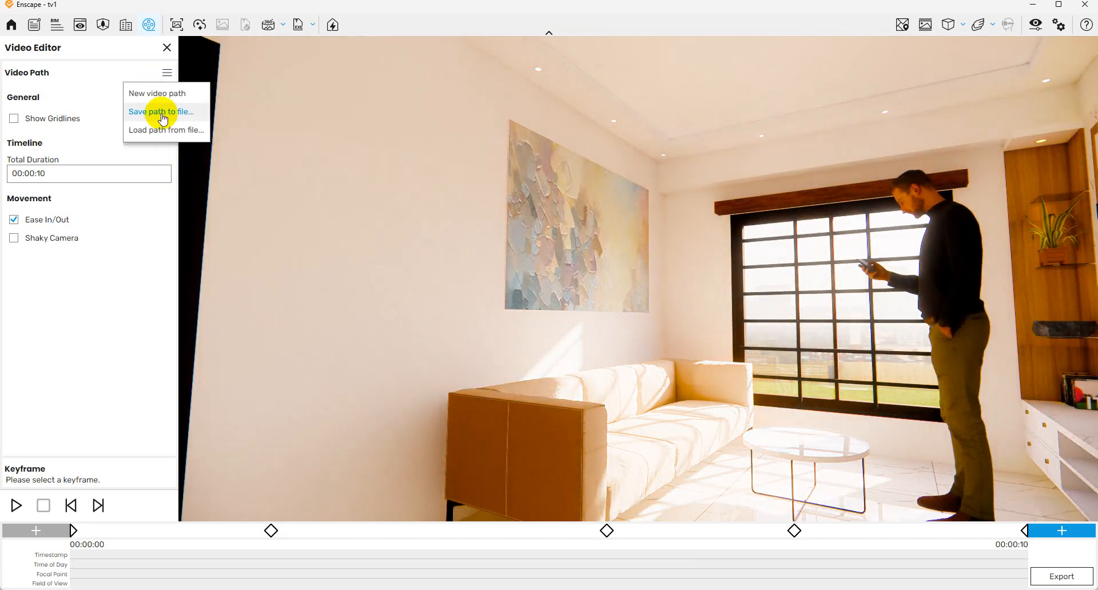
{"action": "left_click", "coordinate": [161, 115]}
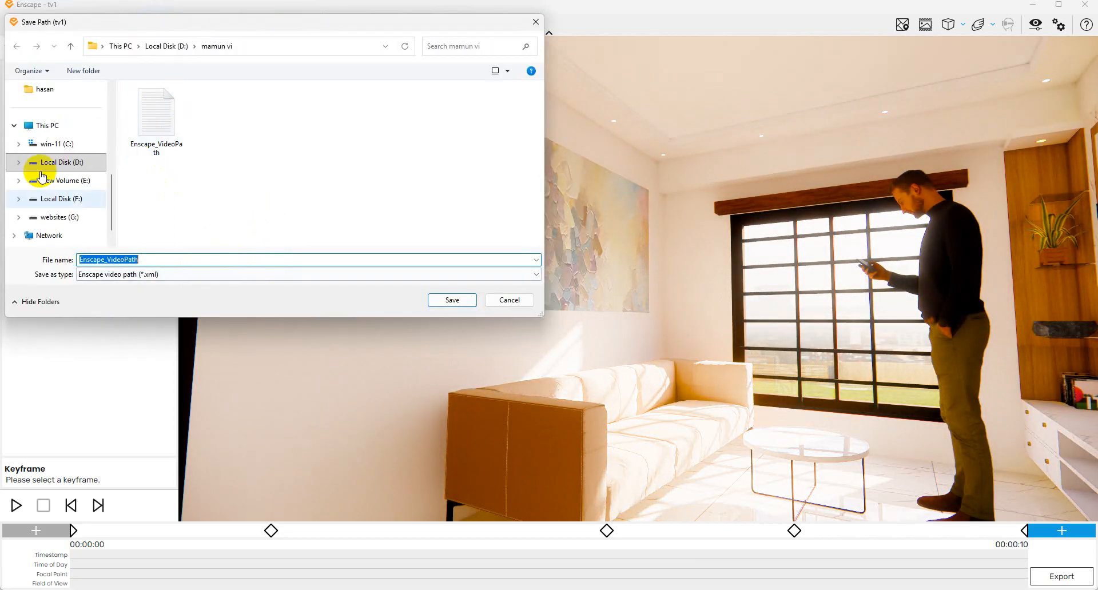
{"action": "left_click", "coordinate": [45, 134]}
{"action": "scroll", "coordinate": [69, 180], "scroll_direction": "up", "scroll_amount": 5}
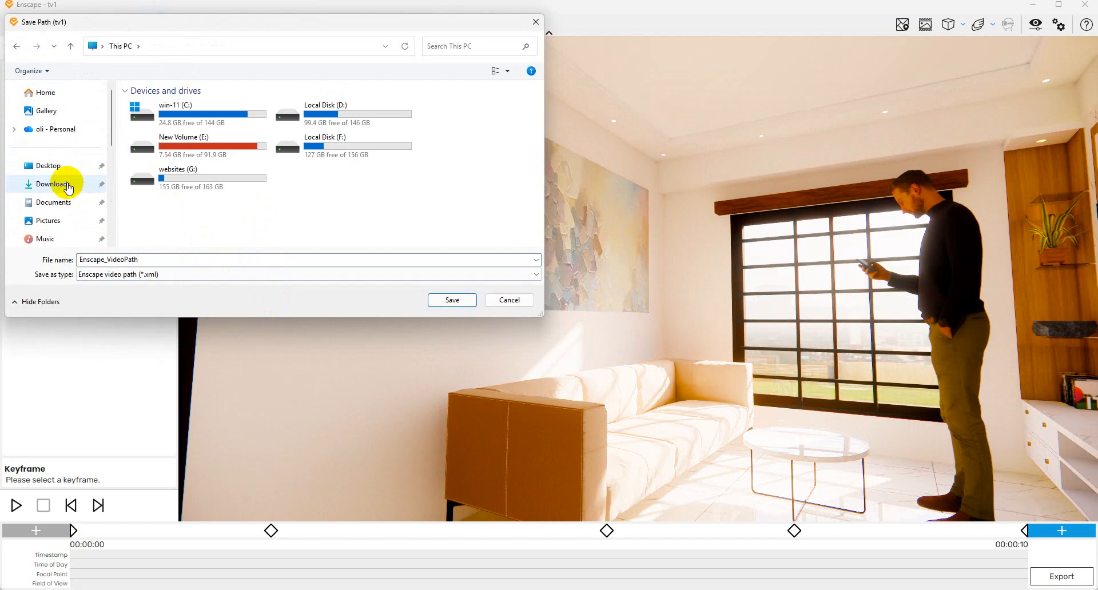
{"action": "left_click", "coordinate": [65, 173]}
{"action": "left_click", "coordinate": [457, 300]}
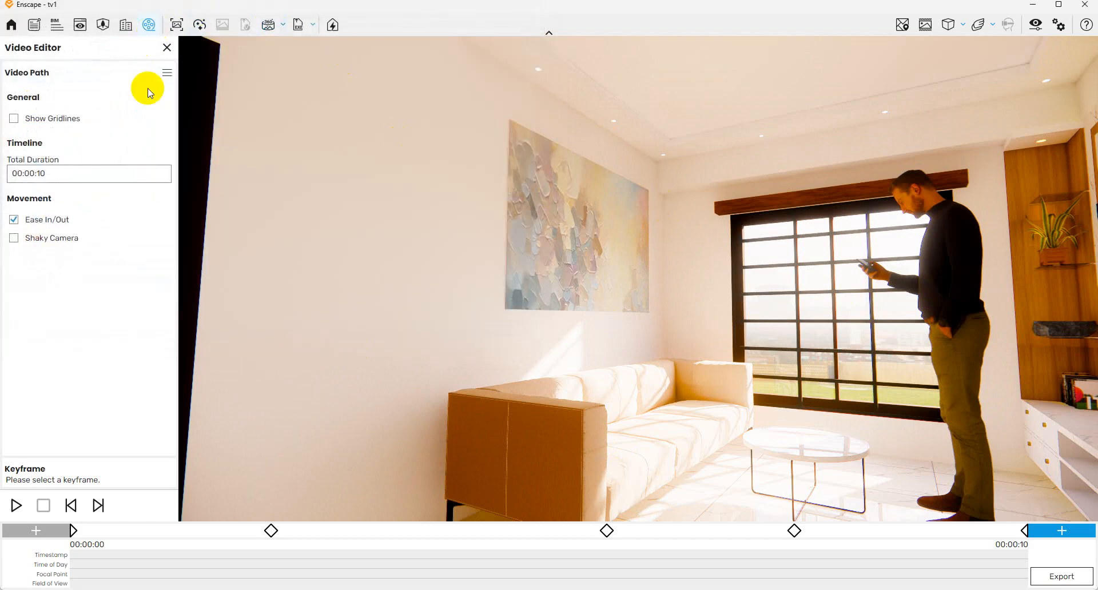
- Reopen the Video Editor, load the saved video path file from the Desktop, and close the editor
{"action": "left_click", "coordinate": [167, 48]}
{"action": "left_click", "coordinate": [149, 25]}
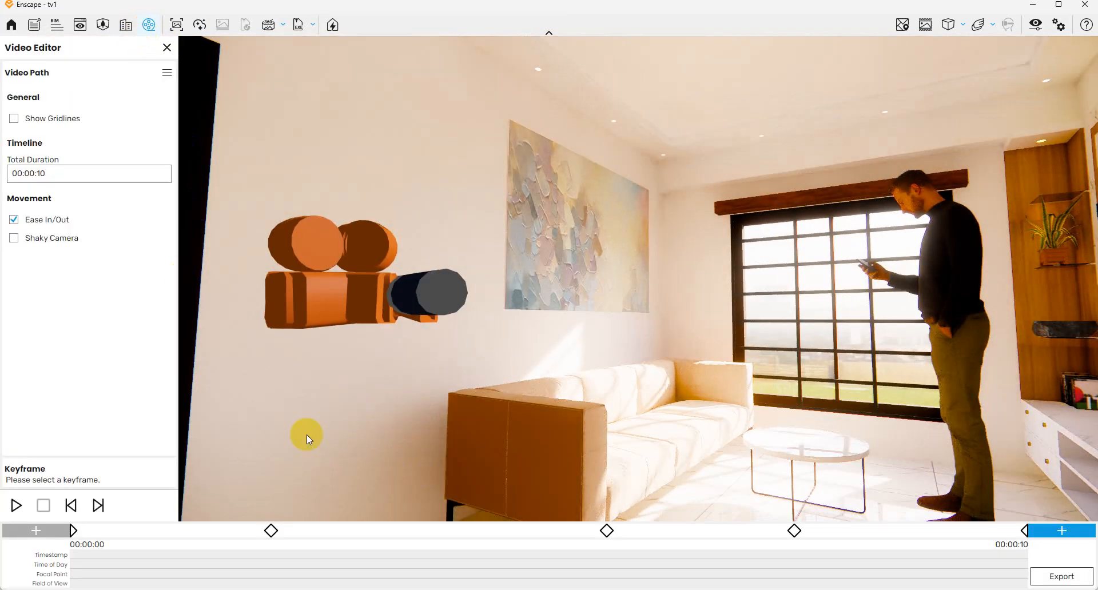
{"action": "left_click", "coordinate": [168, 75]}
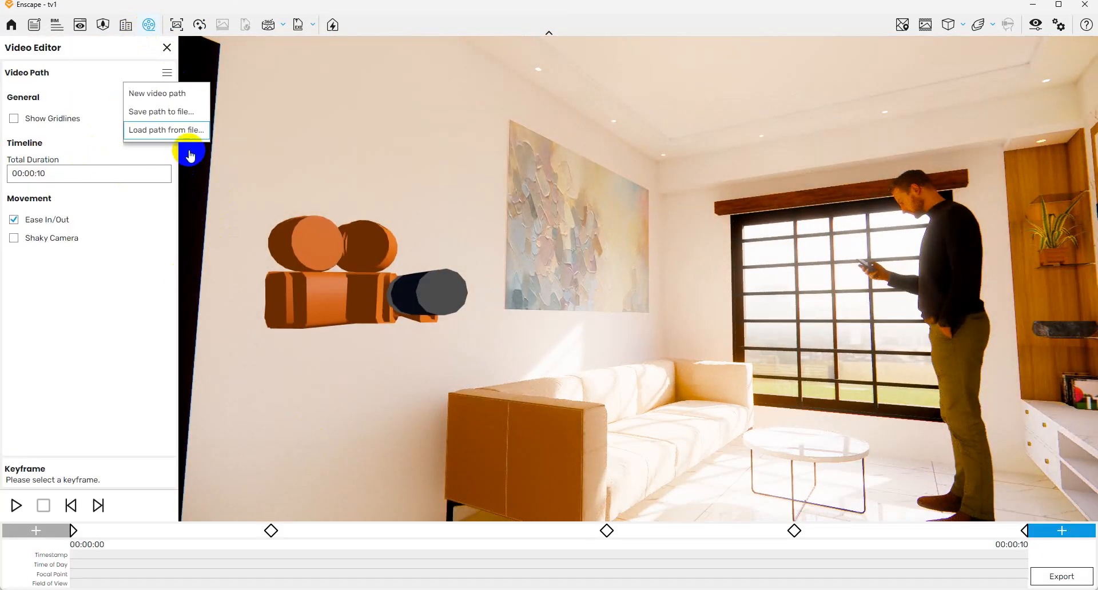
{"action": "left_click", "coordinate": [178, 128]}
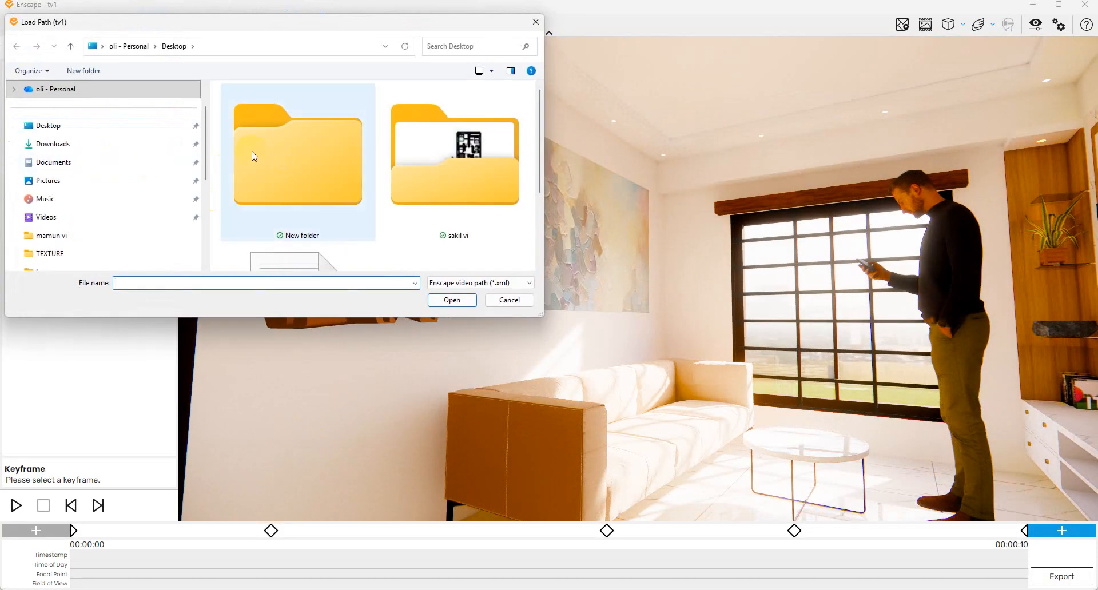
{"action": "scroll", "coordinate": [251, 154], "scroll_direction": "down", "scroll_amount": 2}
{"action": "left_click", "coordinate": [326, 166]}
{"action": "left_click", "coordinate": [508, 300]}
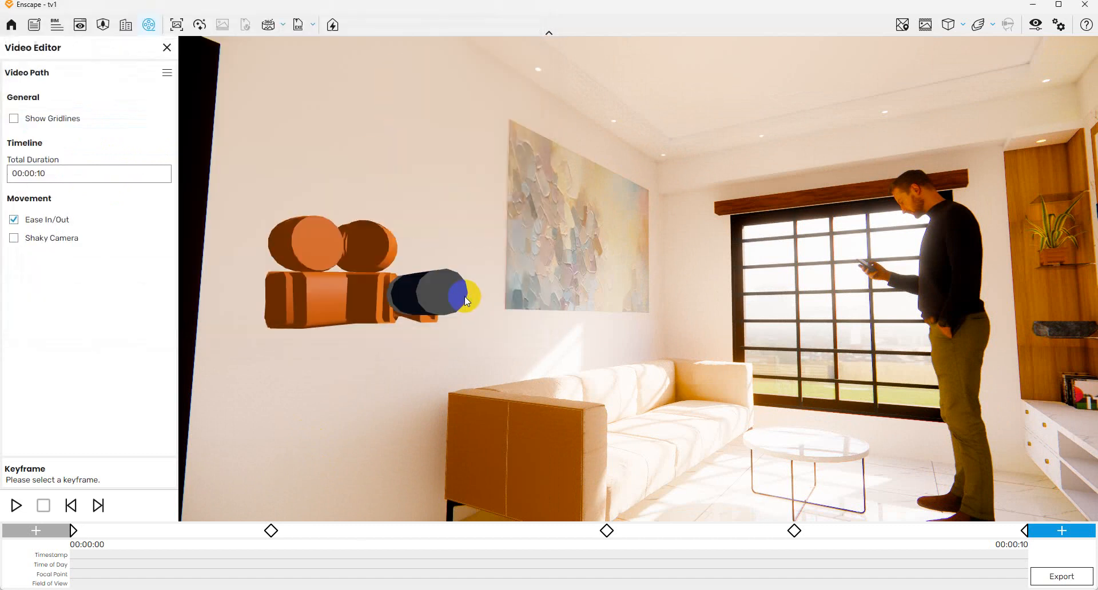
{"action": "left_click", "coordinate": [167, 47]}
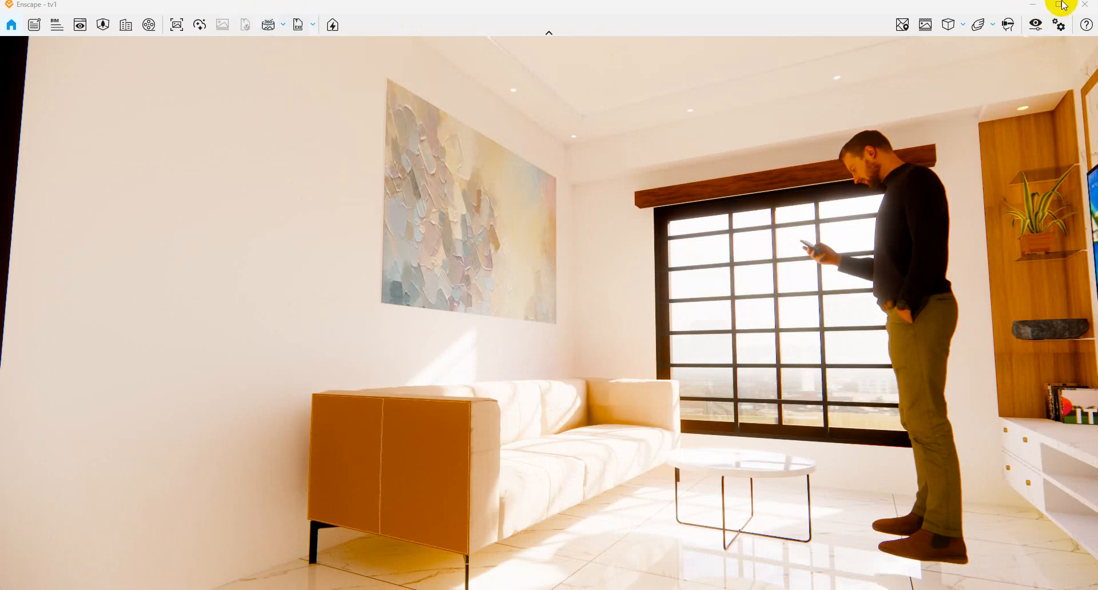
- Switch to the SketchUp model and delete the standing man component in front of the TV wall
{"action": "left_click", "coordinate": [1031, 7]}
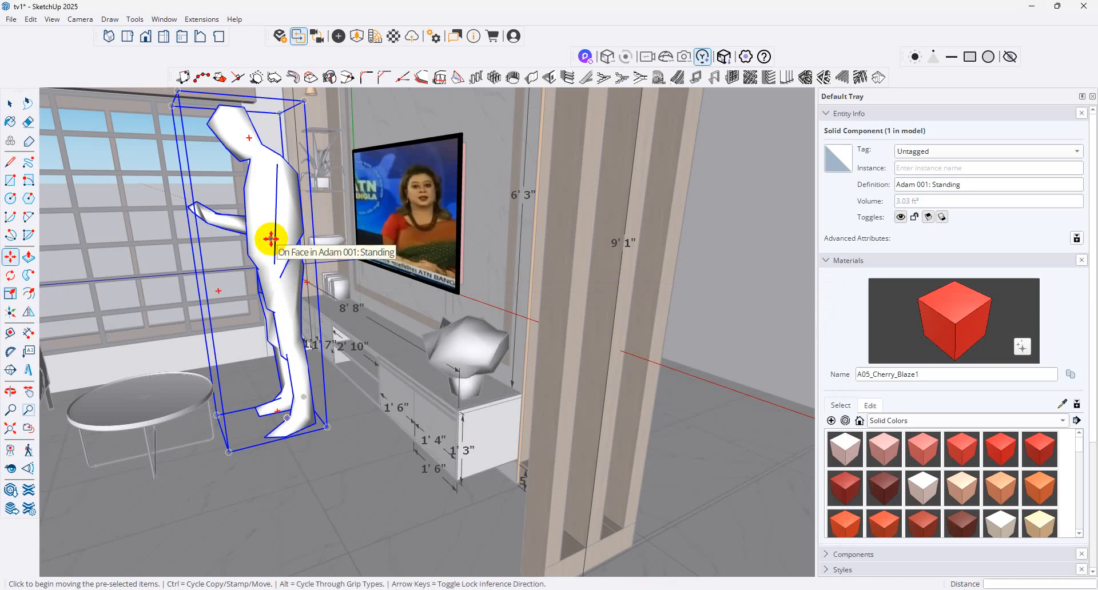
{"action": "key", "text": "Delete"}
{"action": "left_click", "coordinate": [10, 103]}
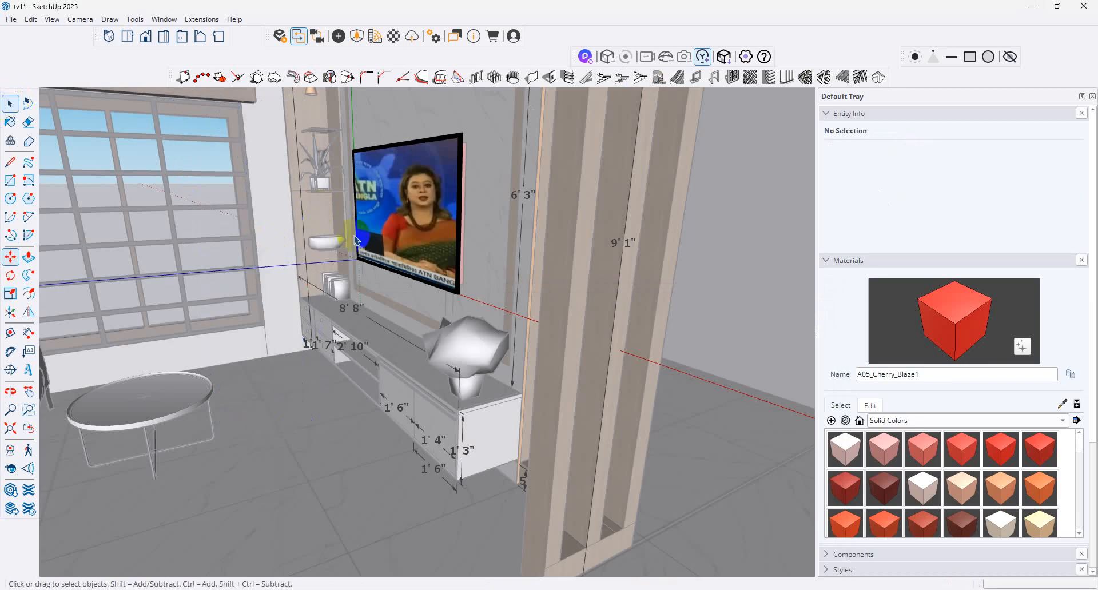
{"action": "left_click", "coordinate": [374, 36]}
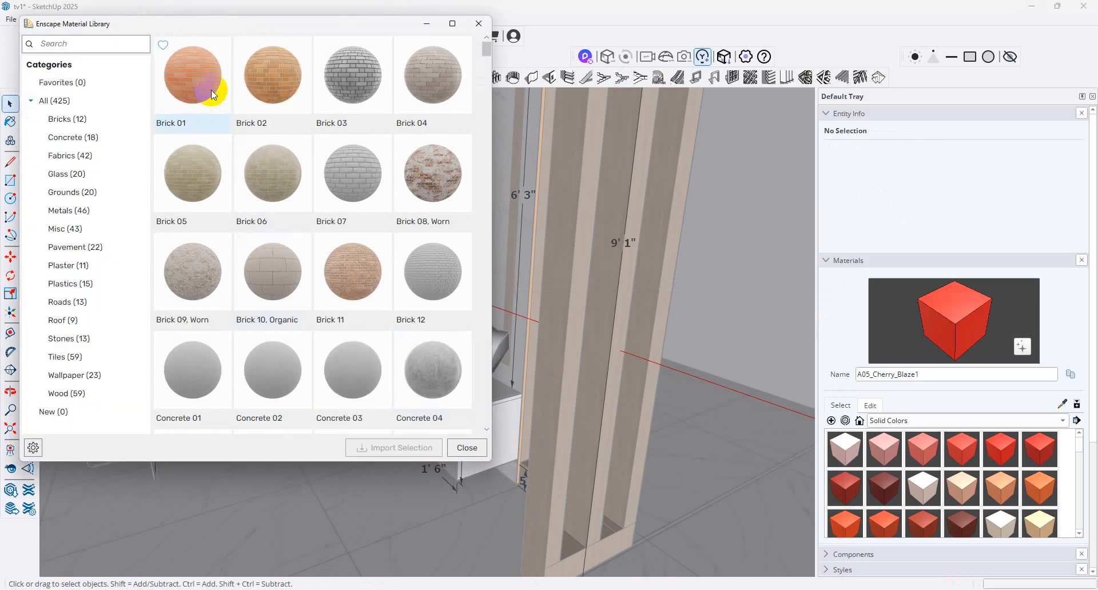
{"action": "left_click", "coordinate": [213, 94]}
{"action": "left_click", "coordinate": [427, 31]}
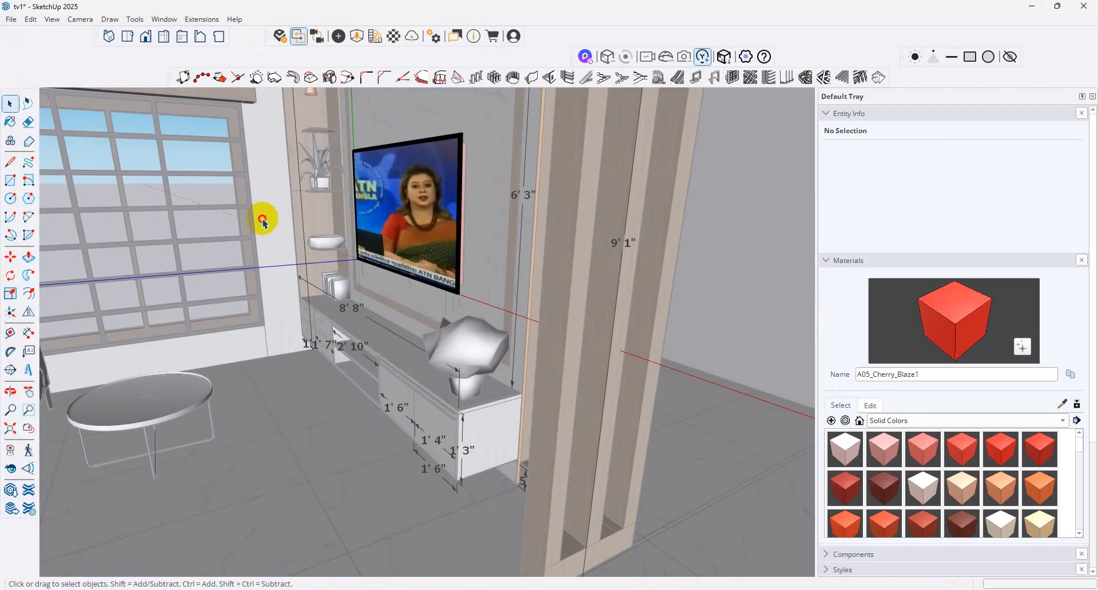
- Select the white wall face between the painting and the window inside the room
{"action": "middle_click_drag", "start_coordinate": [228, 274], "coordinate": [647, 343]}
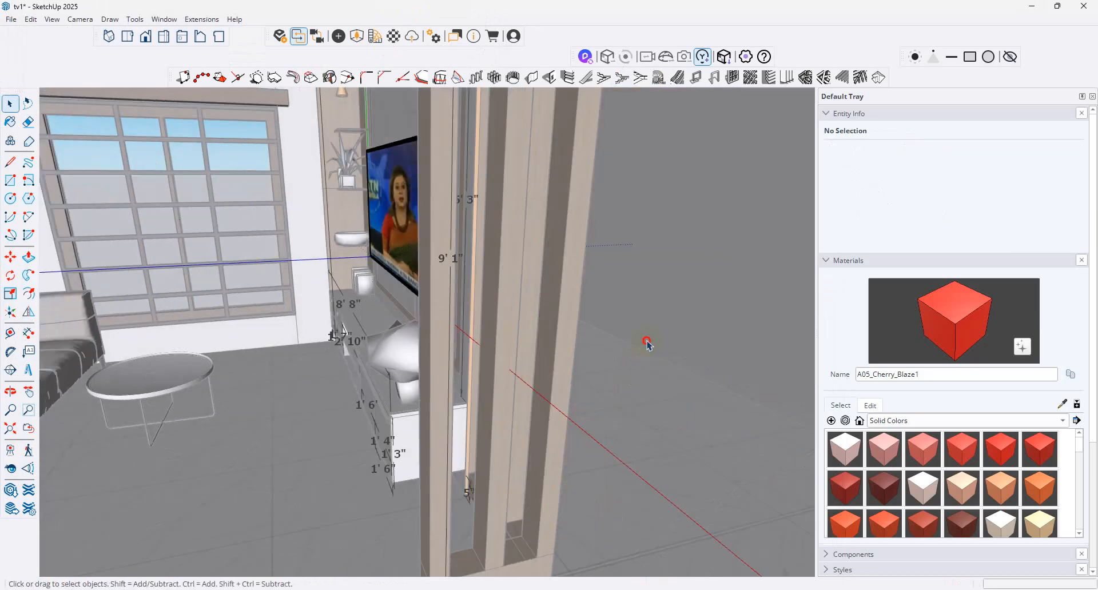
{"action": "middle_click_drag", "start_coordinate": [264, 382], "coordinate": [366, 326]}
{"action": "middle_click_drag", "start_coordinate": [718, 420], "coordinate": [469, 461]}
{"action": "left_click", "coordinate": [428, 559]}
{"action": "scroll", "coordinate": [342, 514], "scroll_direction": "down", "scroll_amount": 6}
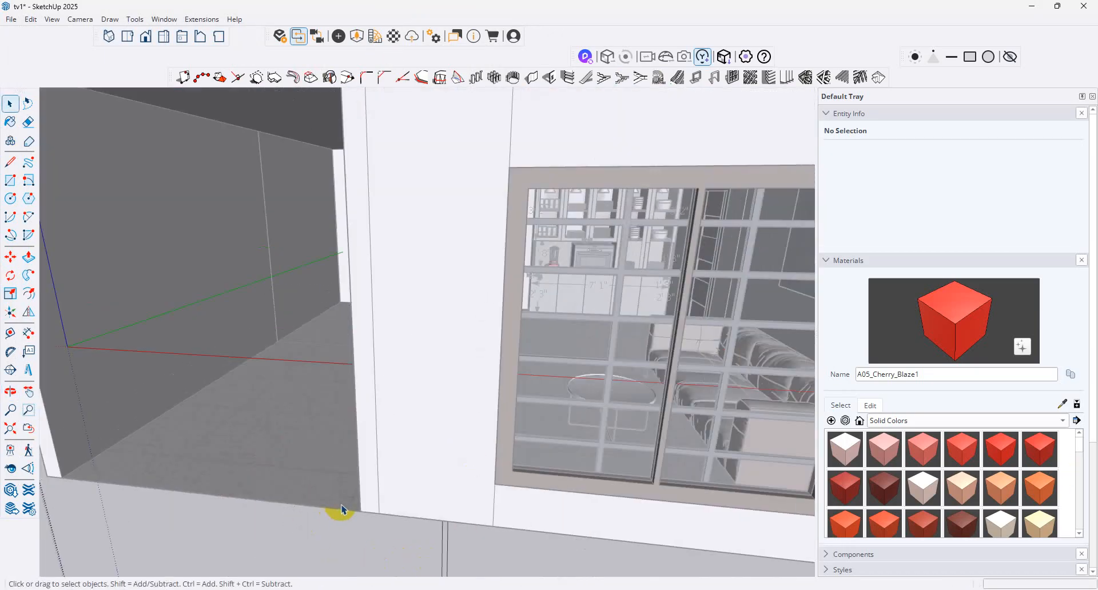
{"action": "left_click", "coordinate": [692, 234]}
{"action": "left_click", "coordinate": [692, 261]}
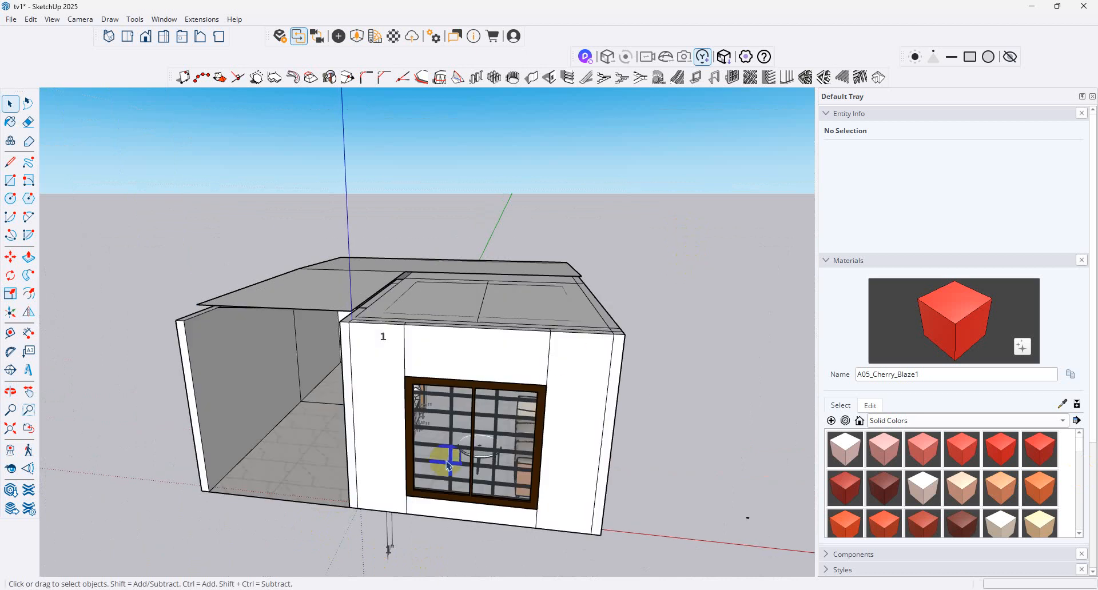
{"action": "middle_click_drag", "start_coordinate": [446, 465], "coordinate": [18, 405]}
{"action": "middle_click_drag", "start_coordinate": [262, 432], "coordinate": [367, 403]}
{"action": "left_click", "coordinate": [10, 468]}
{"action": "left_click_drag", "start_coordinate": [549, 440], "coordinate": [397, 351]}
{"action": "left_click", "coordinate": [10, 103]}
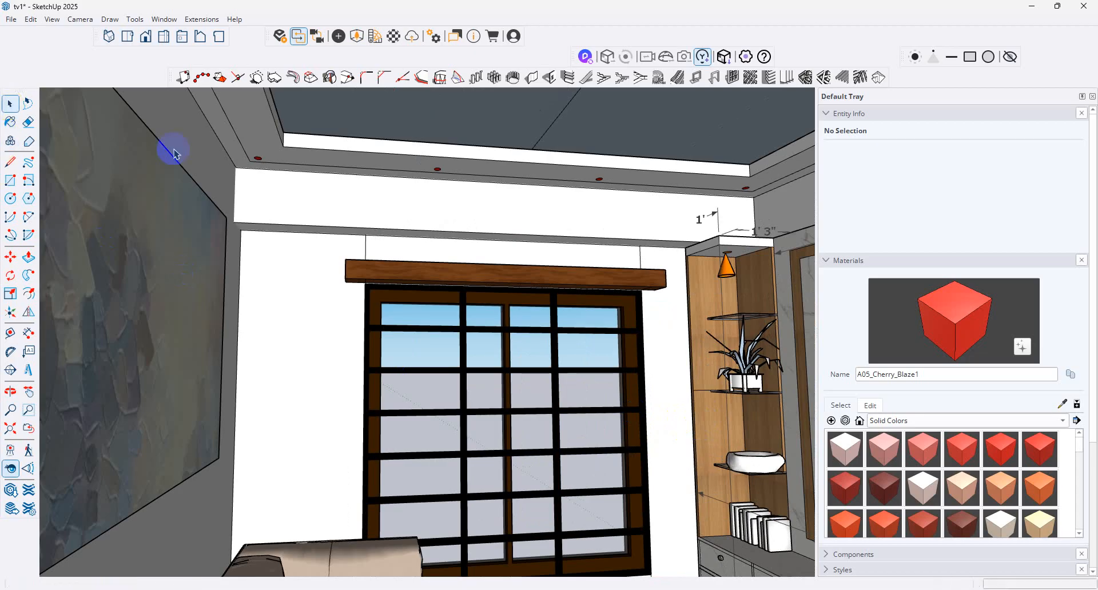
{"action": "left_click", "coordinate": [257, 303]}
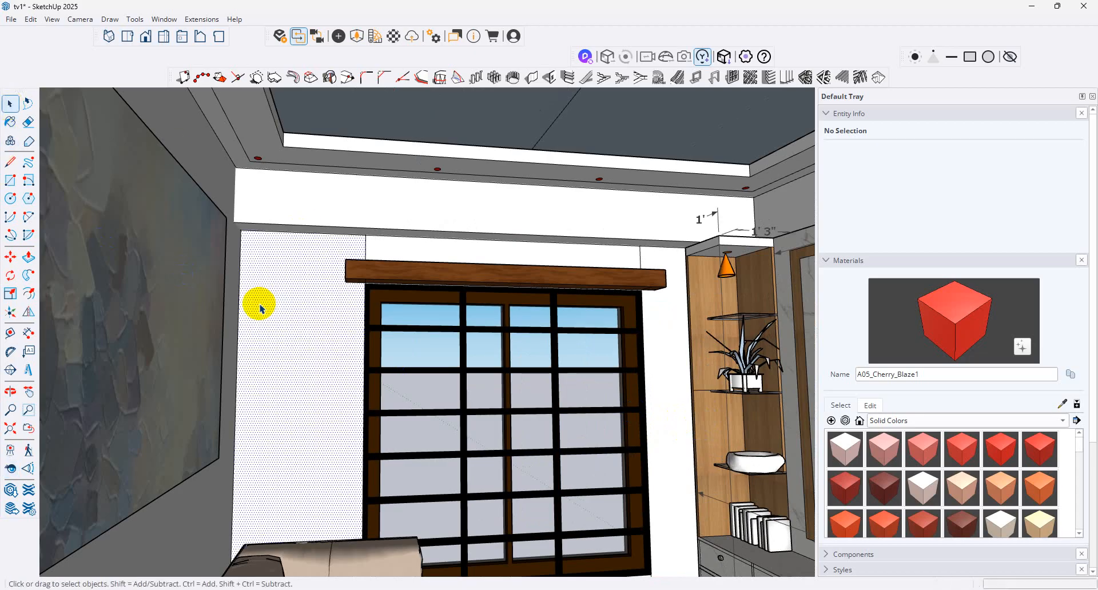
- Import the Brick 01 and Brick 02 materials from the Enscape Material Library into the model
{"action": "left_click", "coordinate": [392, 37]}
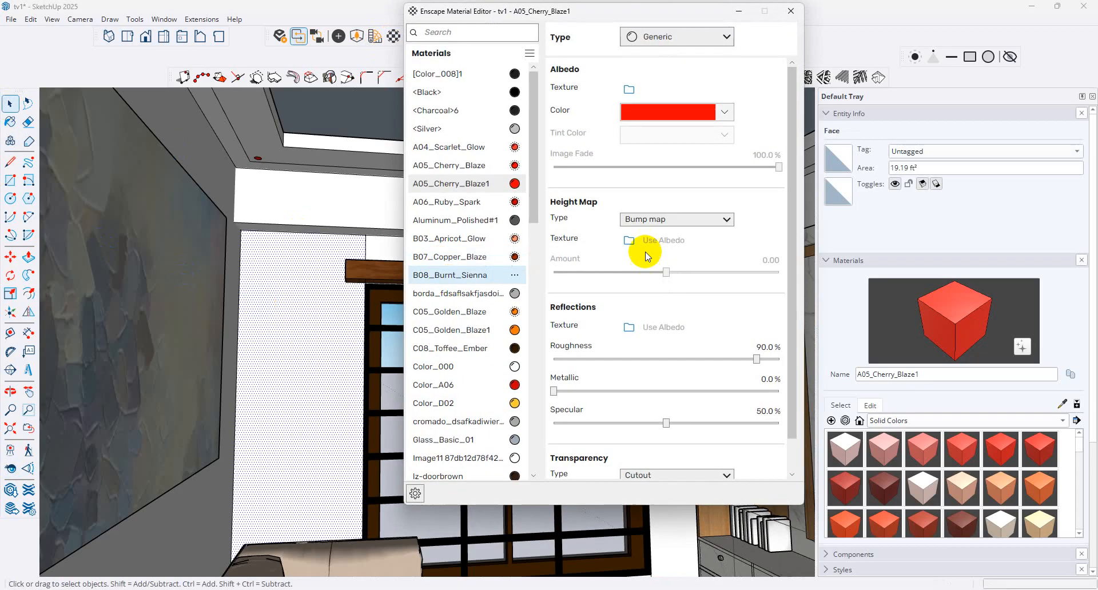
{"action": "left_click", "coordinate": [788, 11]}
{"action": "left_click", "coordinate": [375, 36]}
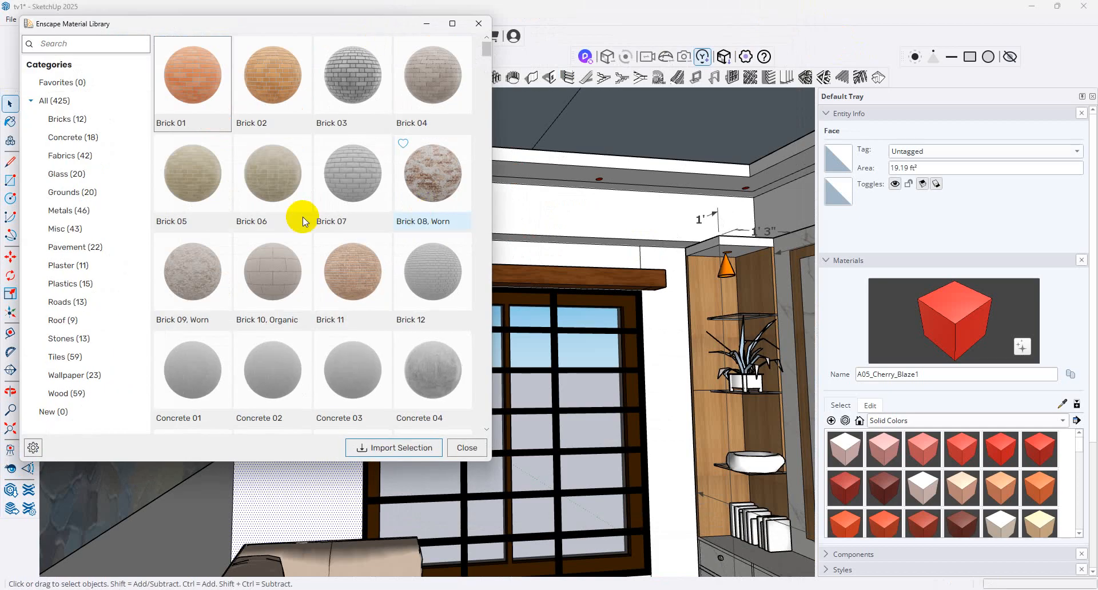
{"action": "left_click", "coordinate": [204, 89]}
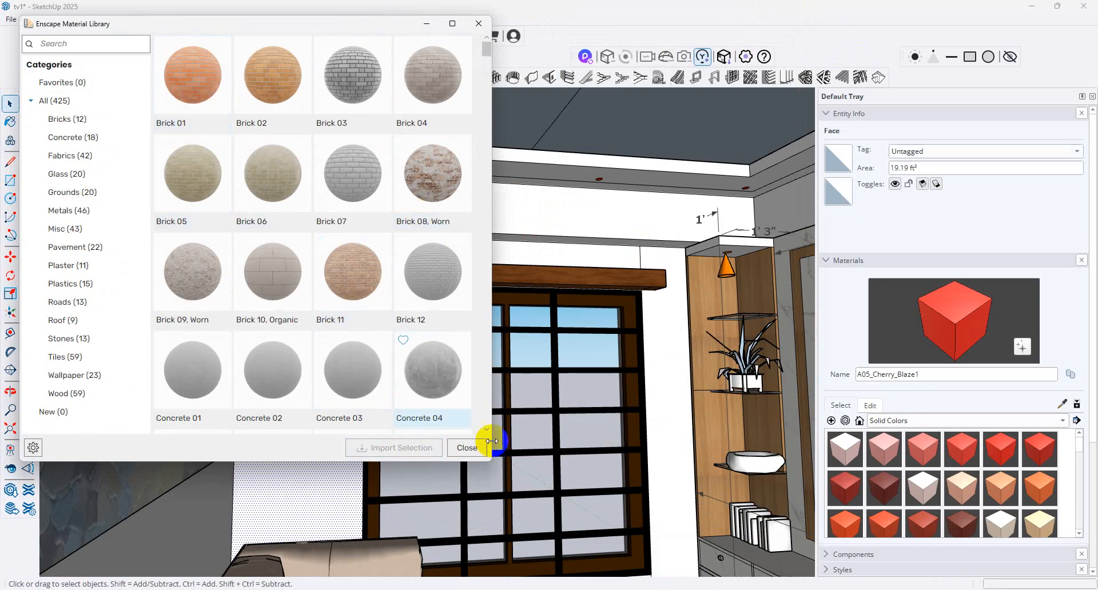
{"action": "left_click", "coordinate": [204, 90]}
{"action": "left_click", "coordinate": [179, 82]}
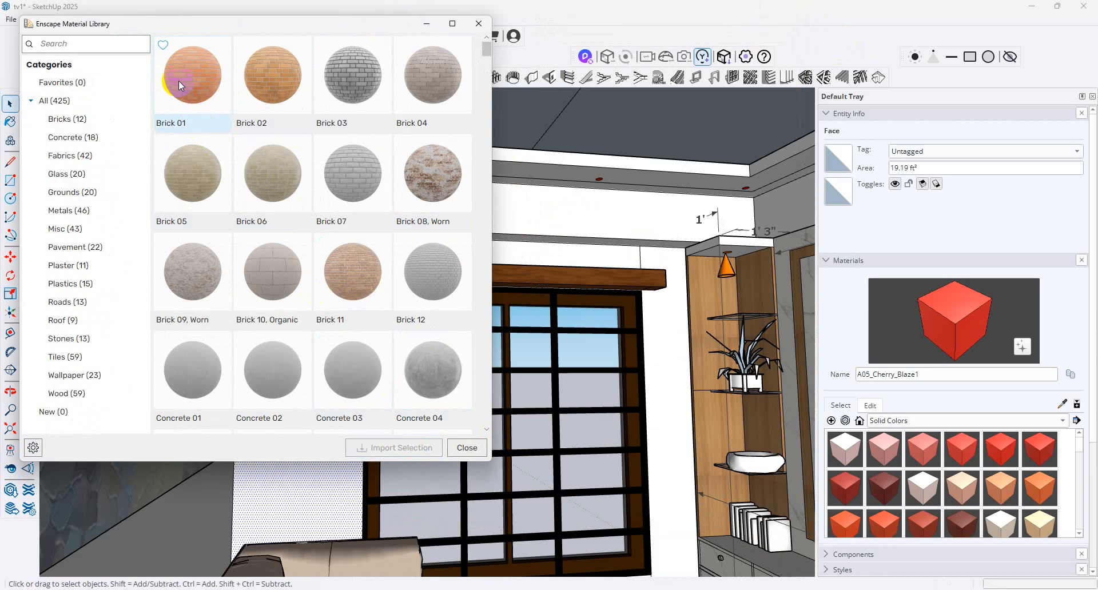
{"action": "left_click", "coordinate": [207, 98]}
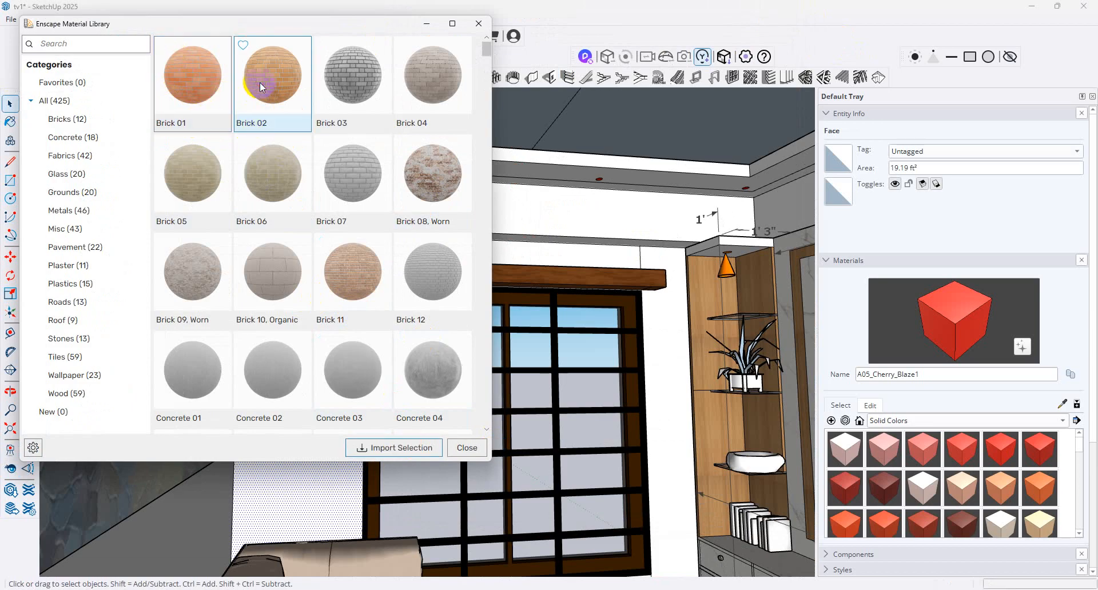
{"action": "left_click", "coordinate": [411, 422]}
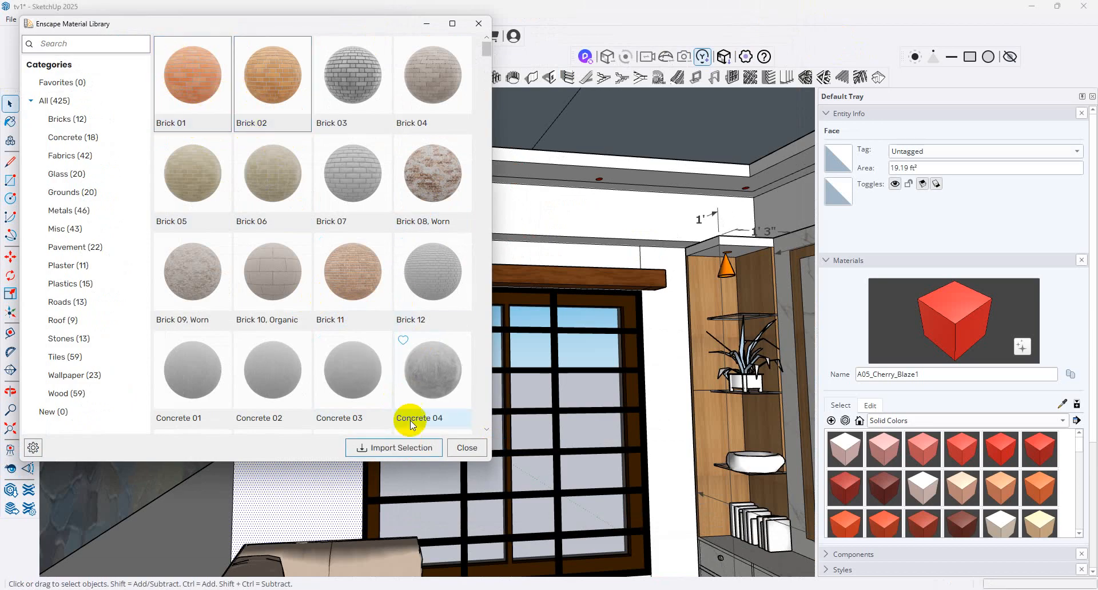
{"action": "left_click", "coordinate": [402, 449]}
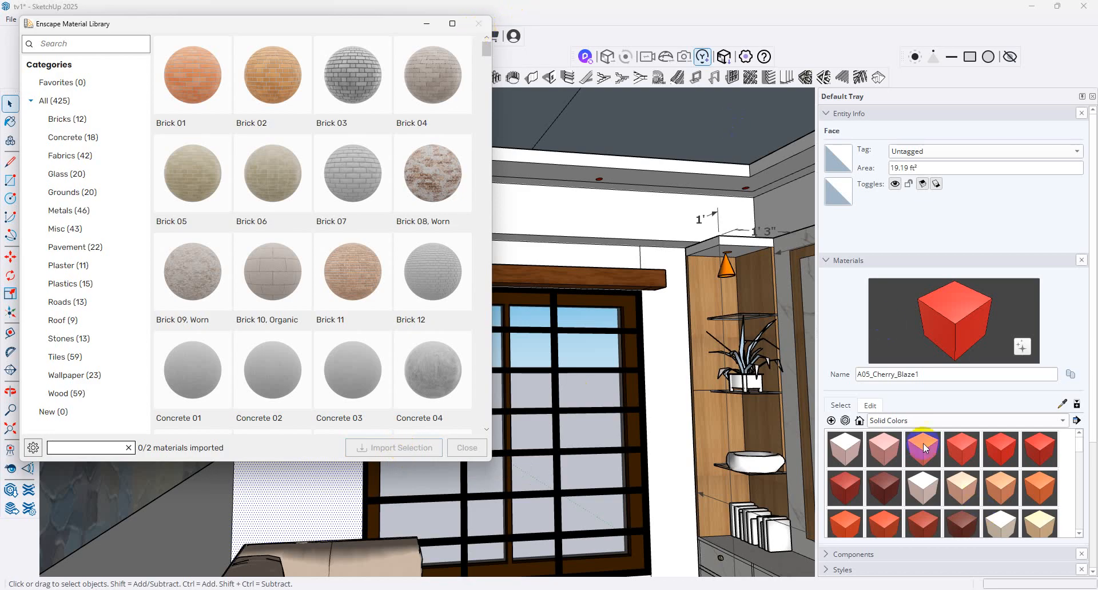
- Try Brick 01 on the wall face between painting and window, and paint the faces beside and above the window with Brick 02
{"action": "scroll", "coordinate": [939, 307], "scroll_direction": "down", "scroll_amount": 2}
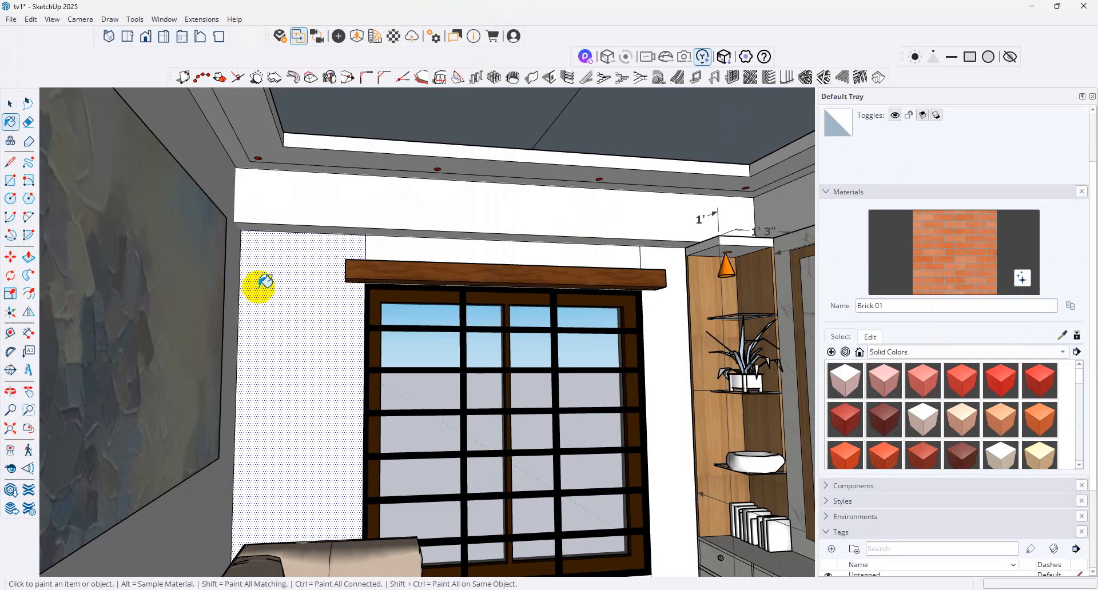
{"action": "left_click", "coordinate": [265, 280]}
{"action": "left_click", "coordinate": [552, 250]}
{"action": "left_click", "coordinate": [678, 326]}
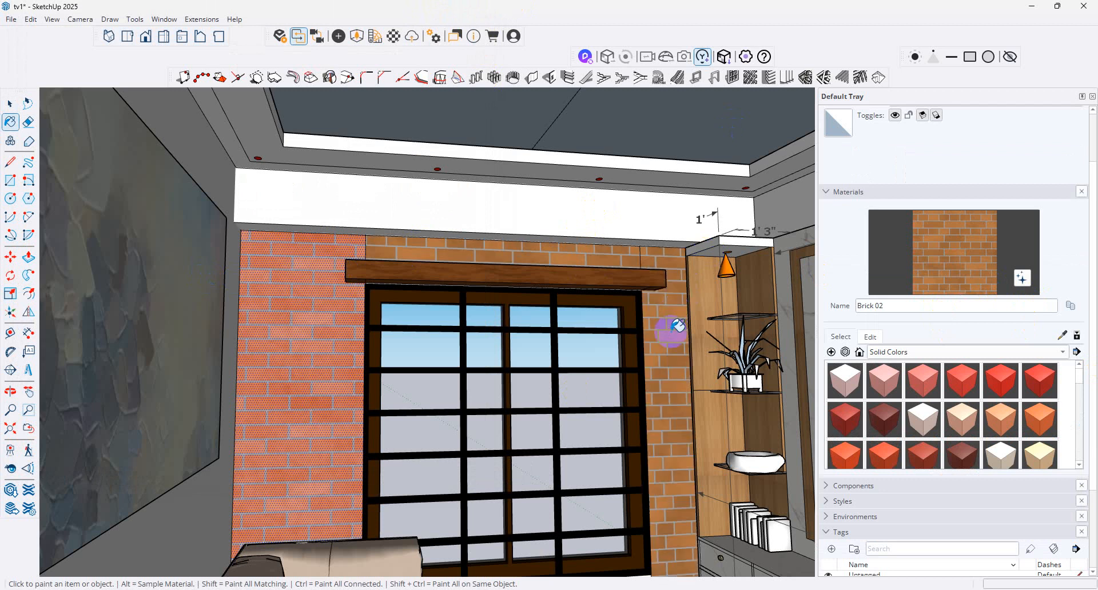
{"action": "left_click", "coordinate": [361, 326]}
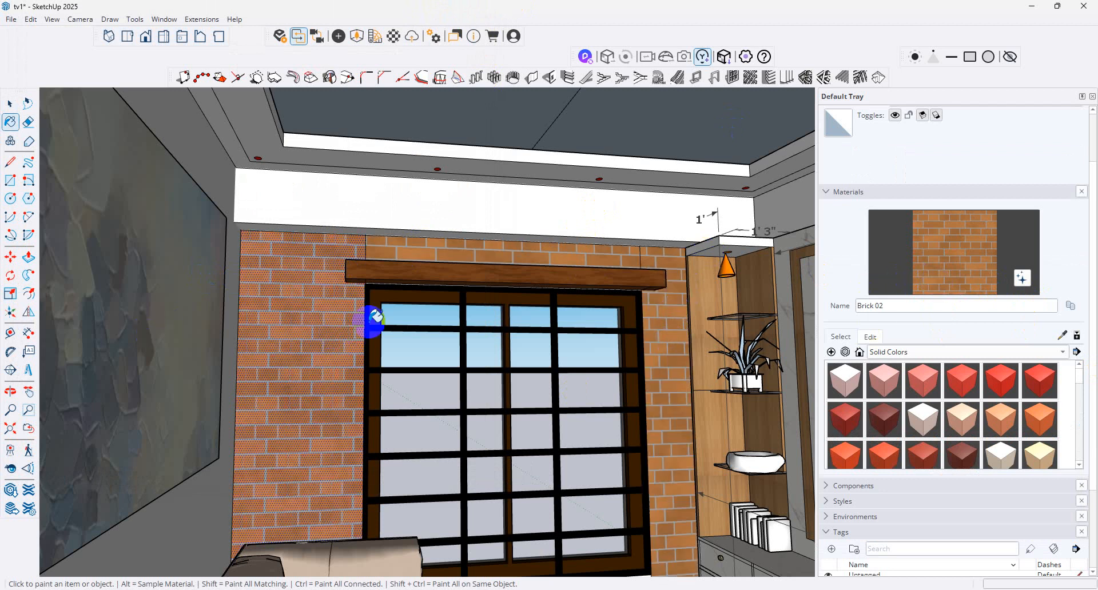
- Paint the white wall strip below the window with the Brick 02 material
{"action": "scroll", "coordinate": [353, 274], "scroll_direction": "down", "scroll_amount": 3}
{"action": "left_click", "coordinate": [10, 468]}
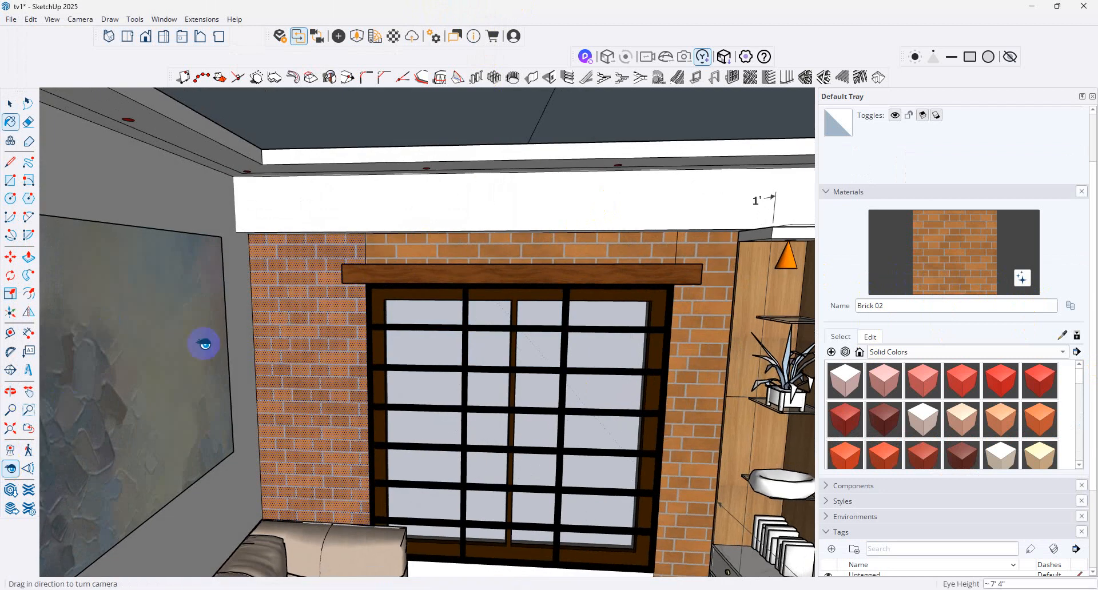
{"action": "left_click_drag", "start_coordinate": [204, 343], "coordinate": [440, 429]}
{"action": "left_click", "coordinate": [10, 121]}
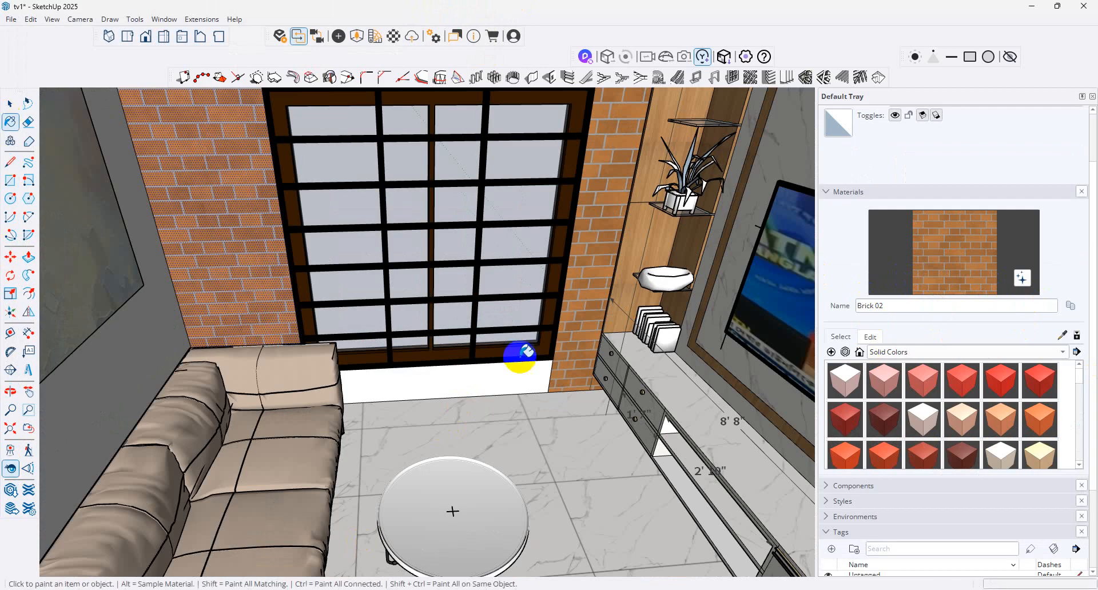
{"action": "left_click", "coordinate": [511, 365]}
- Inspect the brick window wall in the model and in the Enscape render, and return to SketchUp
{"action": "middle_click_drag", "start_coordinate": [456, 300], "coordinate": [297, 383]}
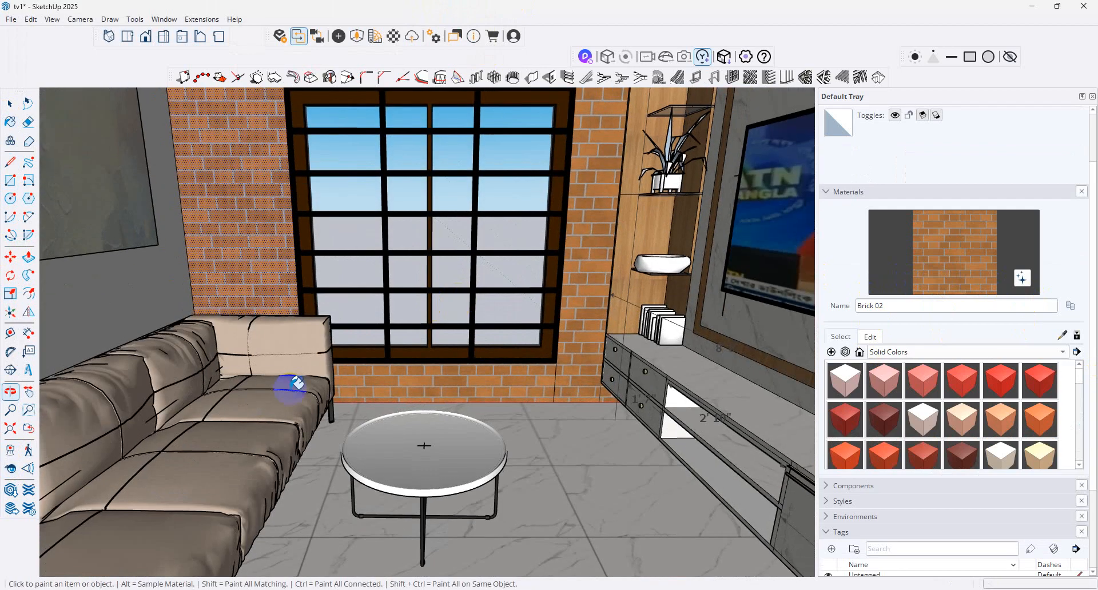
{"action": "left_click", "coordinate": [10, 468]}
{"action": "left_click_drag", "start_coordinate": [465, 411], "coordinate": [486, 250]}
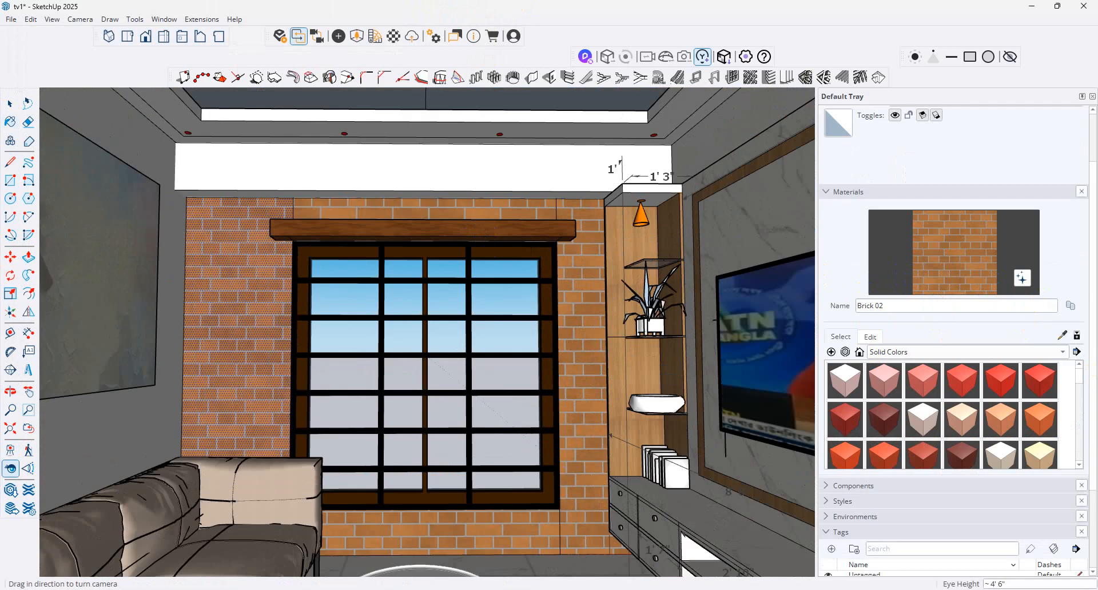
{"action": "mouse_move", "coordinate": [632, 572]}
{"action": "left_click", "coordinate": [626, 549]}
{"action": "left_click_drag", "start_coordinate": [518, 410], "coordinate": [573, 416]}
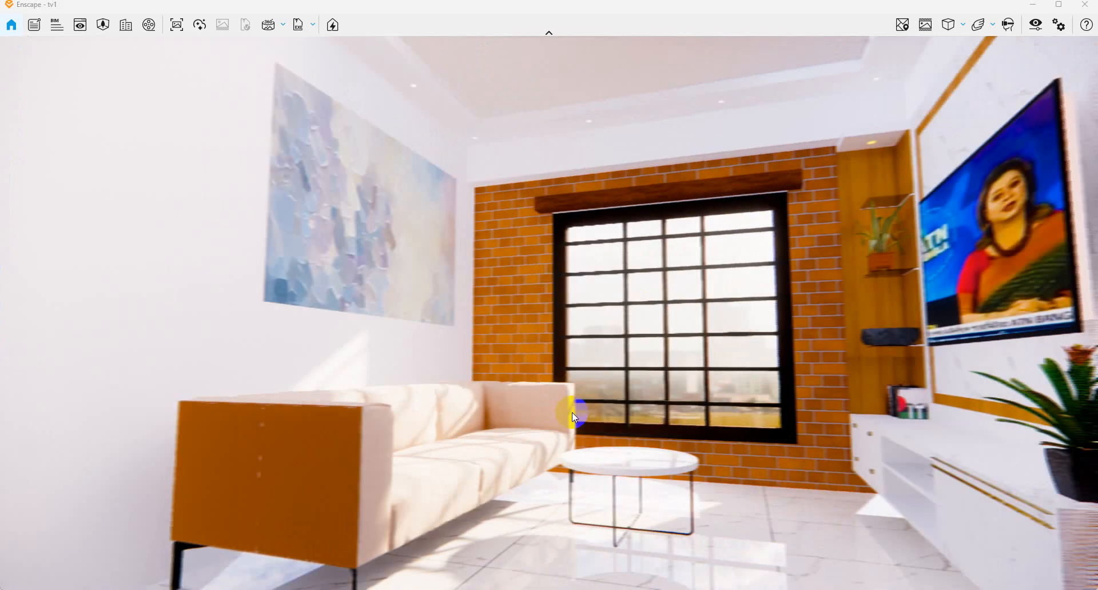
{"action": "mouse_move", "coordinate": [573, 416]}
{"action": "right_mouse_down"}
{"action": "mouse_move", "coordinate": [607, 431]}
{"action": "mouse_move", "coordinate": [578, 436]}
{"action": "right_mouse_up"}
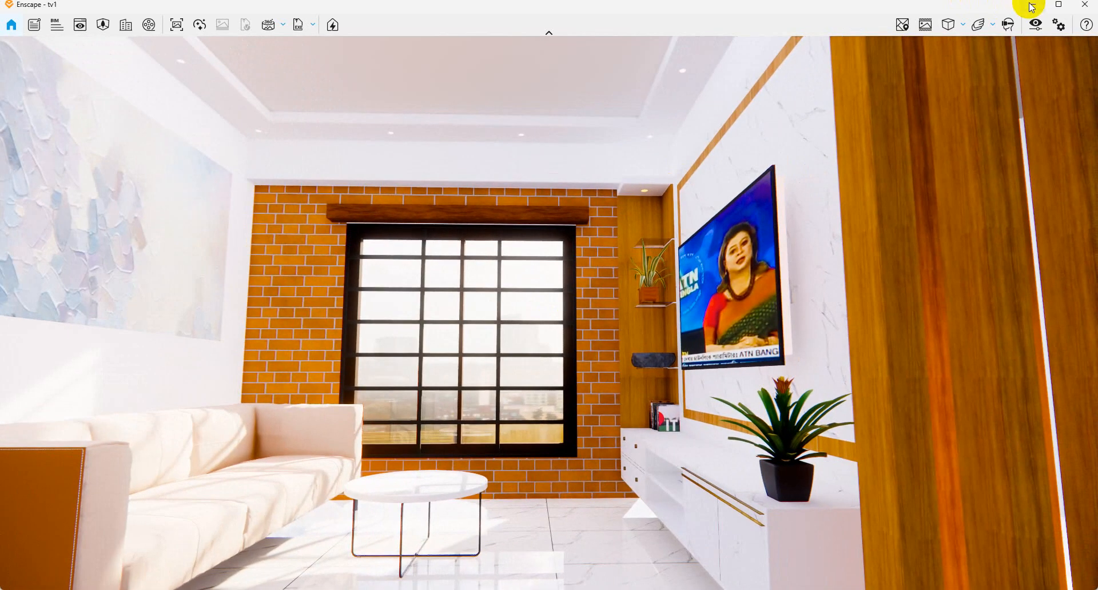
{"action": "left_click", "coordinate": [1032, 7]}
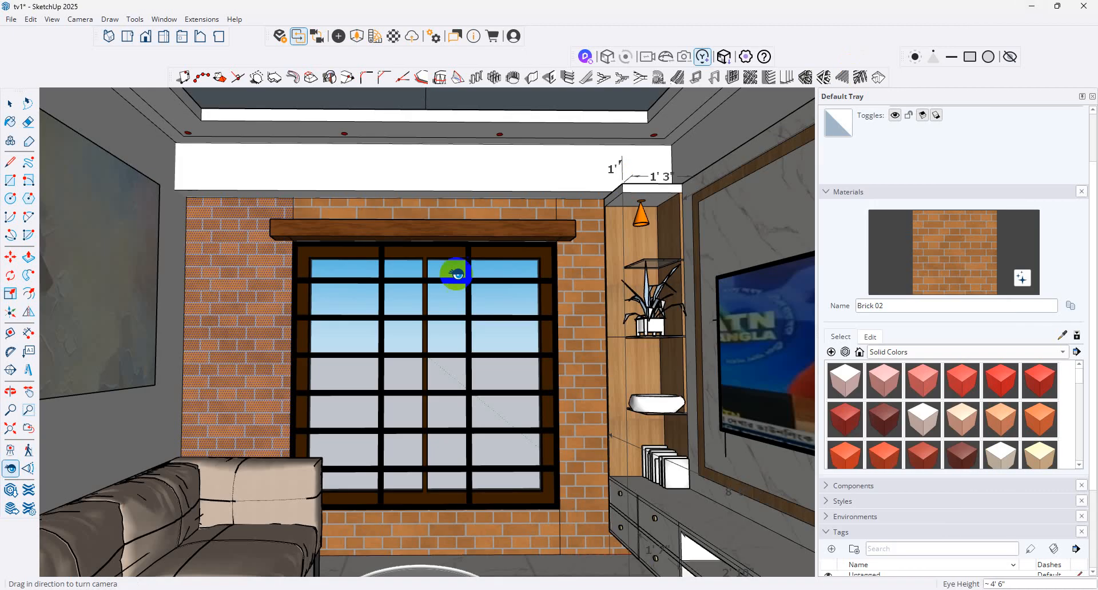
- Sample the TV screen's material, open it in the Enscape Material Editor, and move the editor clear of the TV wall
{"action": "middle_click_drag", "start_coordinate": [573, 279], "coordinate": [593, 285]}
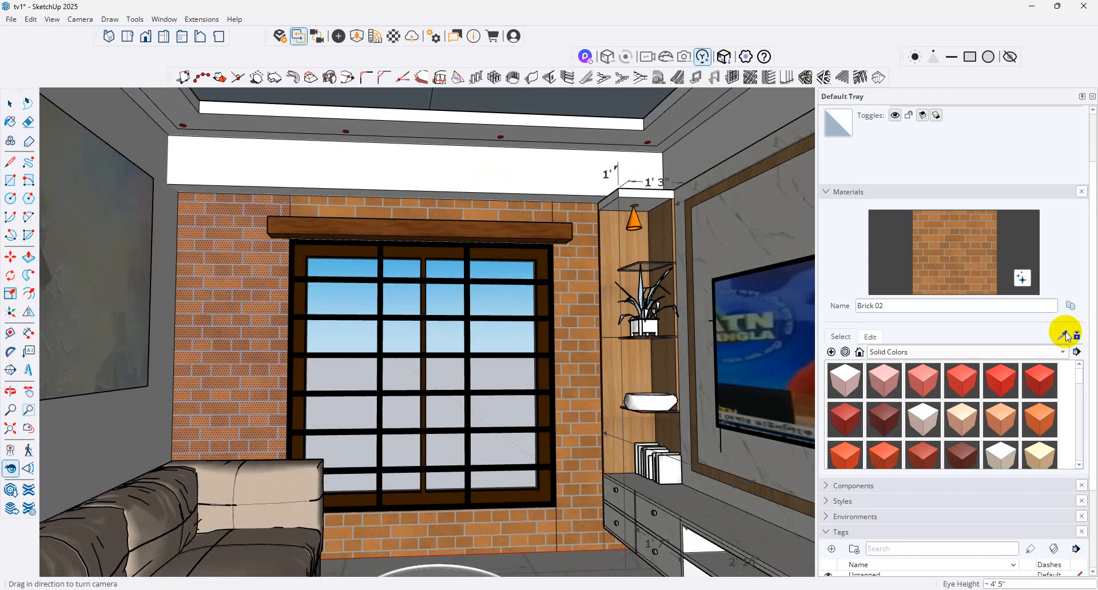
{"action": "left_click", "coordinate": [1063, 336]}
{"action": "left_click", "coordinate": [772, 325]}
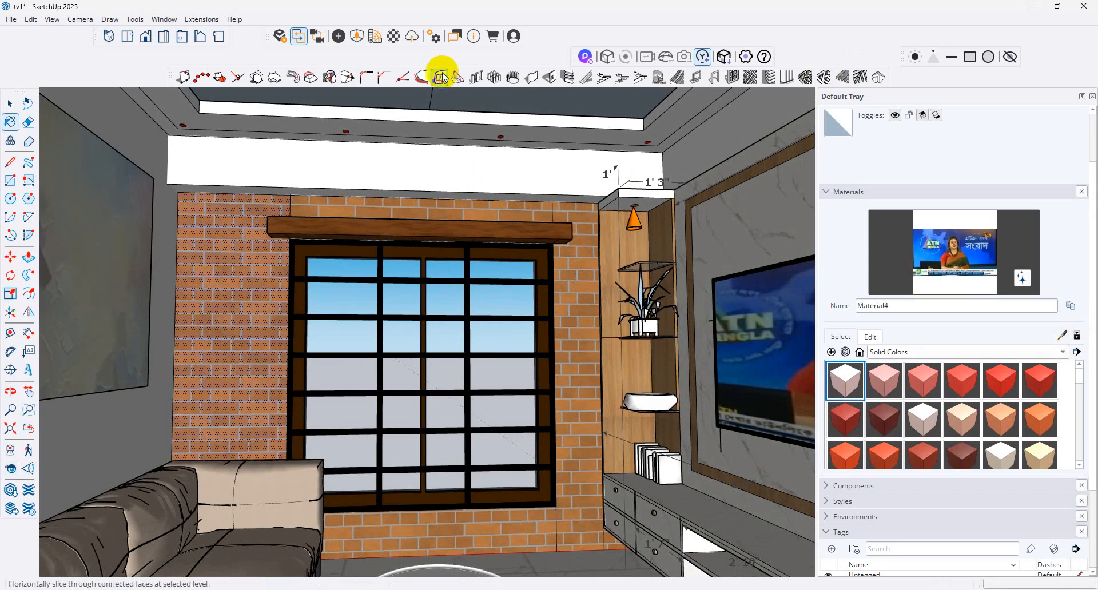
{"action": "left_click", "coordinate": [403, 38]}
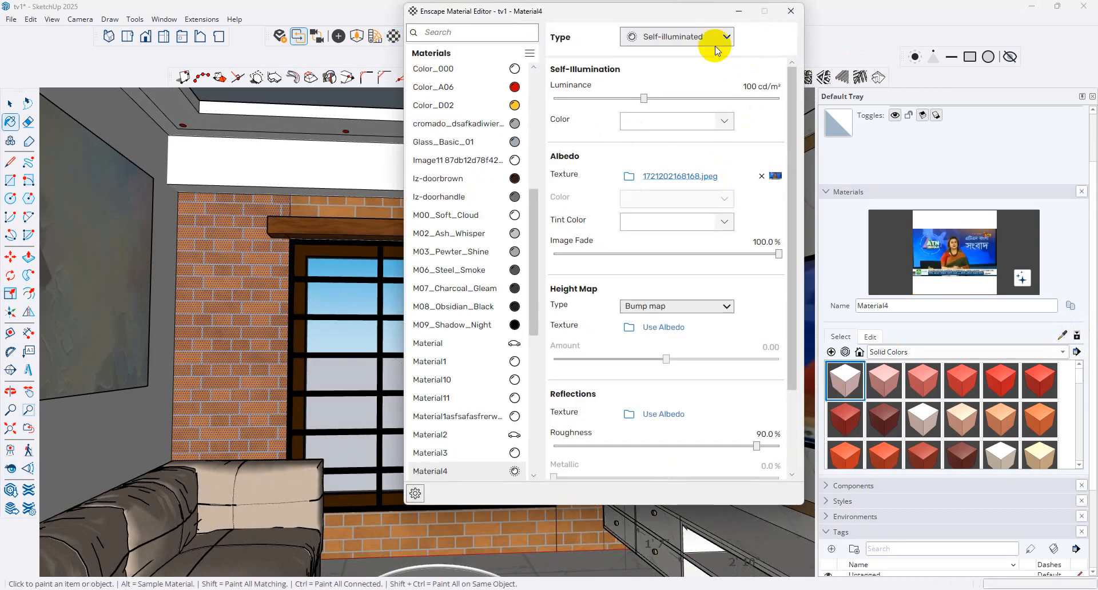
{"action": "left_click_drag", "start_coordinate": [680, 11], "coordinate": [216, 77]}
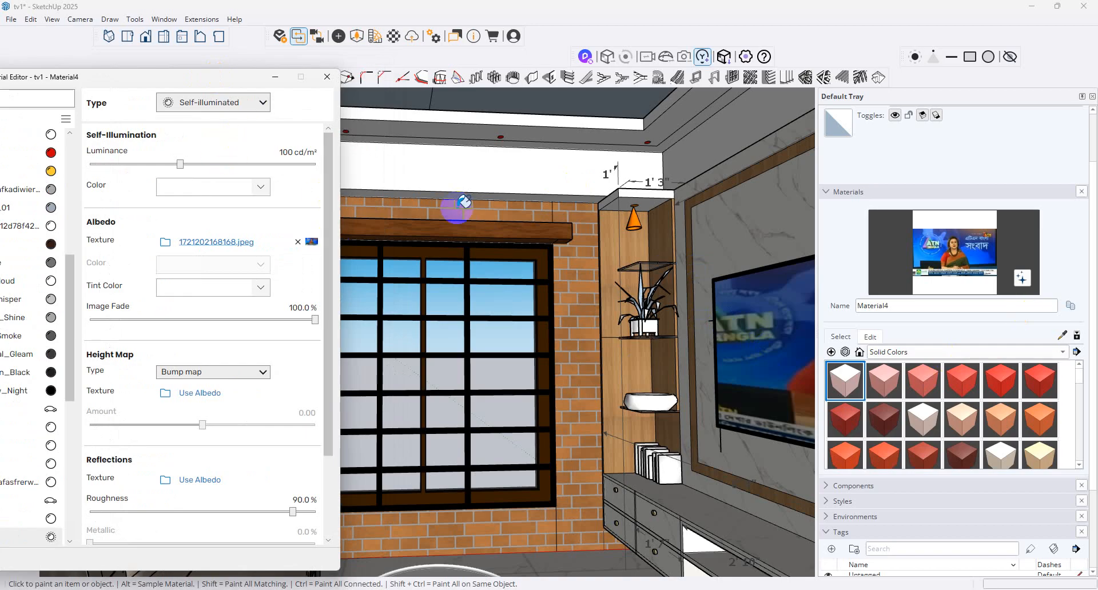
- Sample the marble material of the TV wall panel, examine the wall in the Enscape render, and return to SketchUp
{"action": "left_click", "coordinate": [782, 224], "text": "alt"}
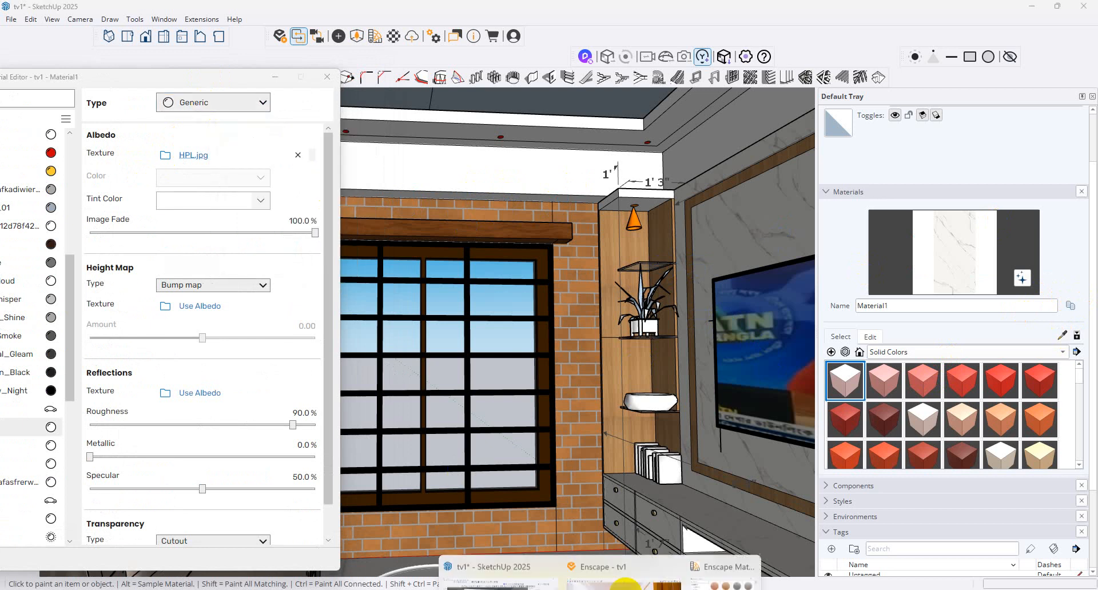
{"action": "mouse_move", "coordinate": [655, 583]}
{"action": "left_click", "coordinate": [655, 541]}
{"action": "left_click_drag", "start_coordinate": [588, 375], "coordinate": [679, 270]}
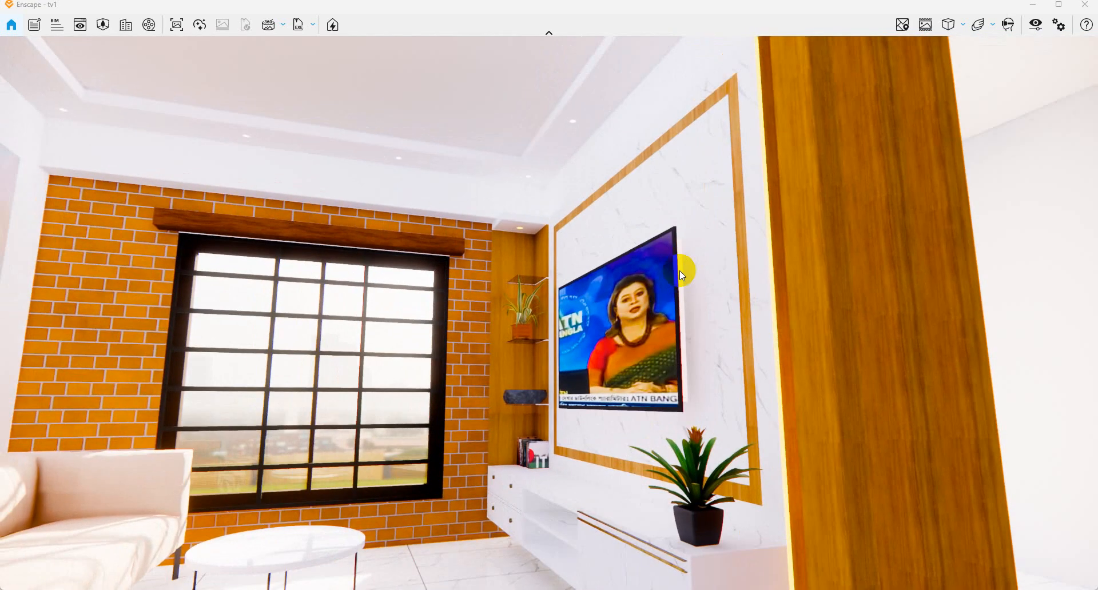
{"action": "left_click", "coordinate": [1041, 5]}
- Set the marble material's type to Clearcoat with 45.4% roughness, 18.7% metallic and 77.2% specular
{"action": "left_click", "coordinate": [220, 108]}
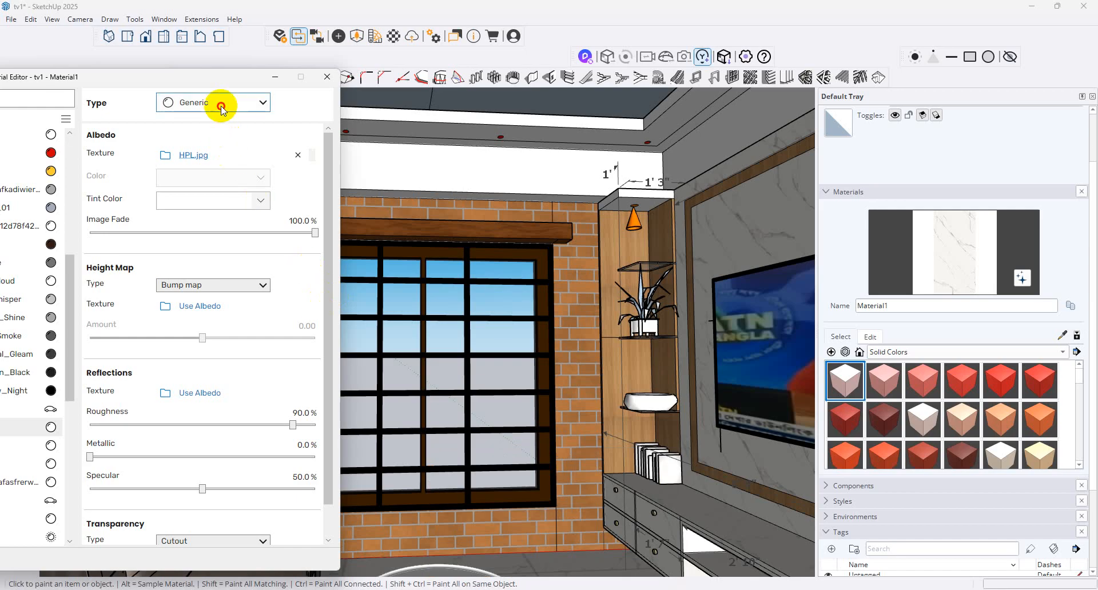
{"action": "left_click", "coordinate": [208, 165]}
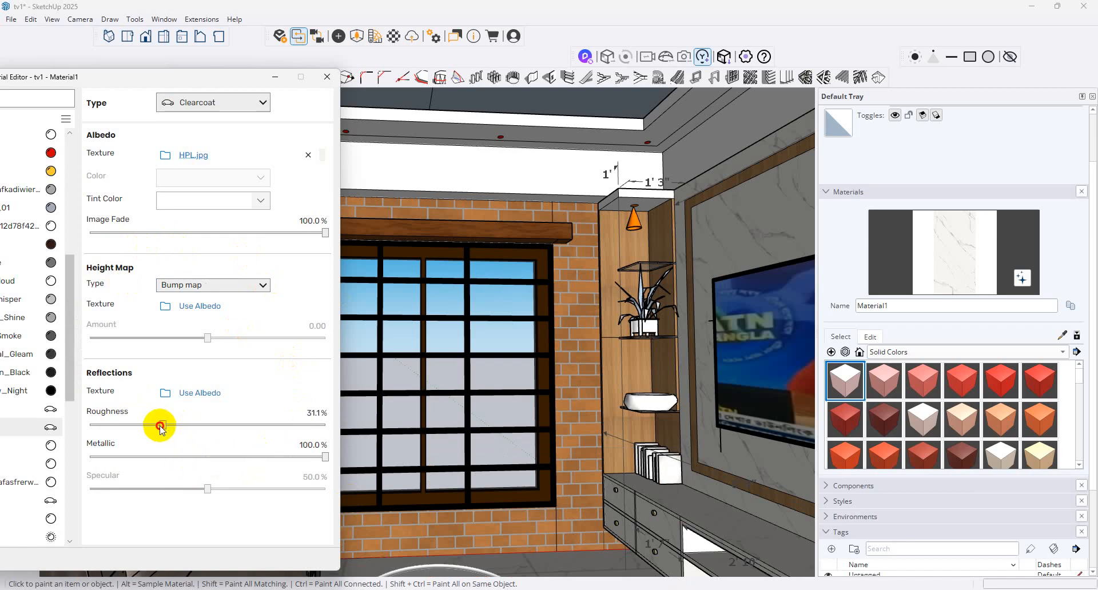
{"action": "left_click_drag", "start_coordinate": [160, 426], "coordinate": [196, 424]}
{"action": "left_click_drag", "start_coordinate": [229, 457], "coordinate": [88, 458]}
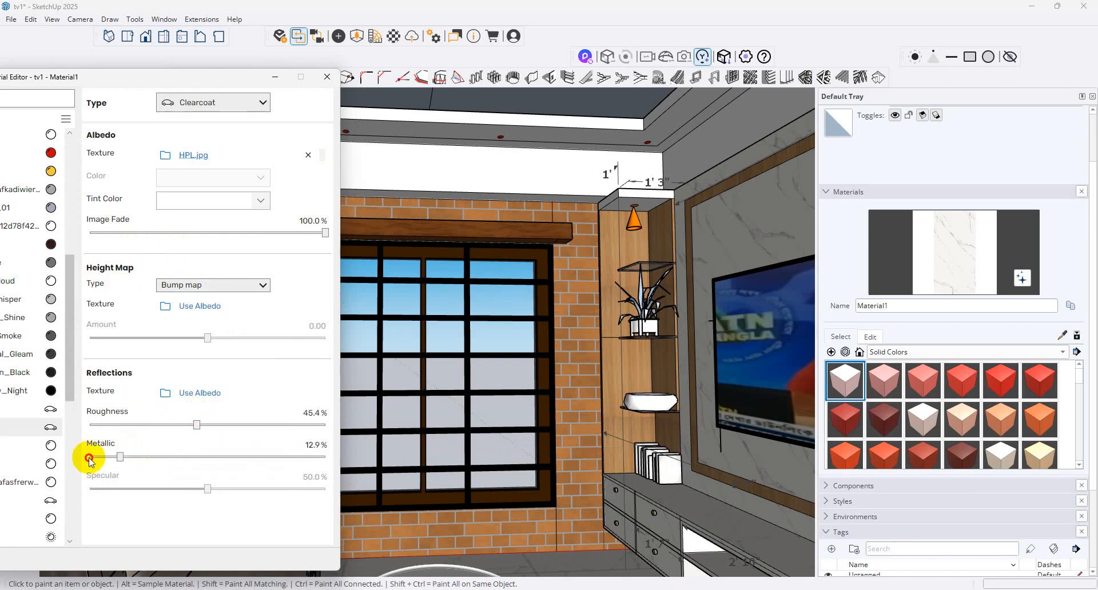
{"action": "left_click_drag", "start_coordinate": [207, 489], "coordinate": [271, 489]}
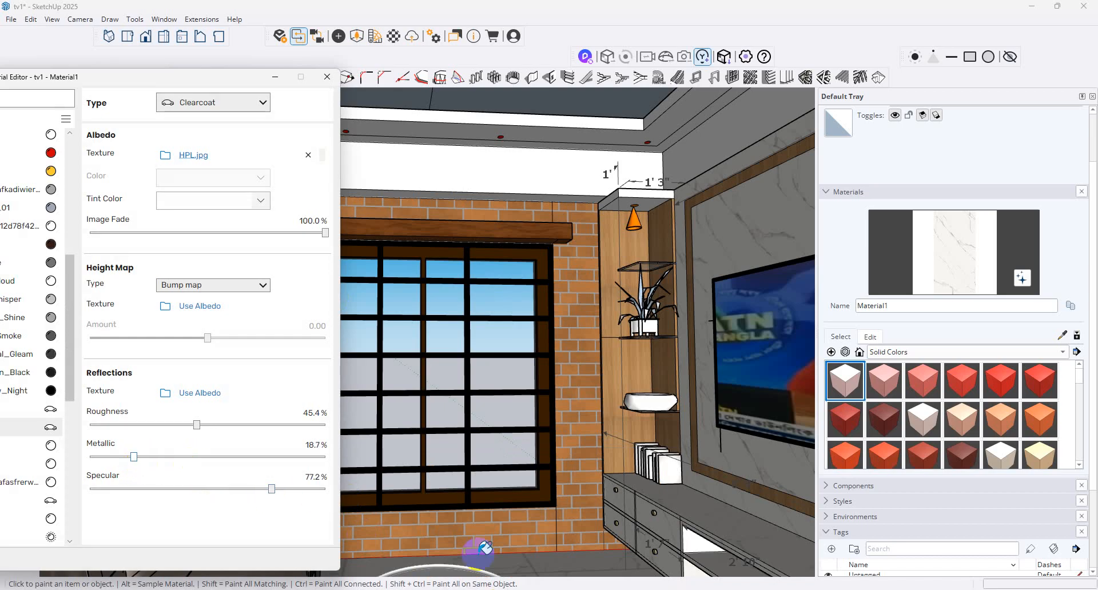
- Examine the marble TV wall's reflections from several viewpoints in the Enscape render, and return to the Material Editor
{"action": "left_click", "coordinate": [607, 551]}
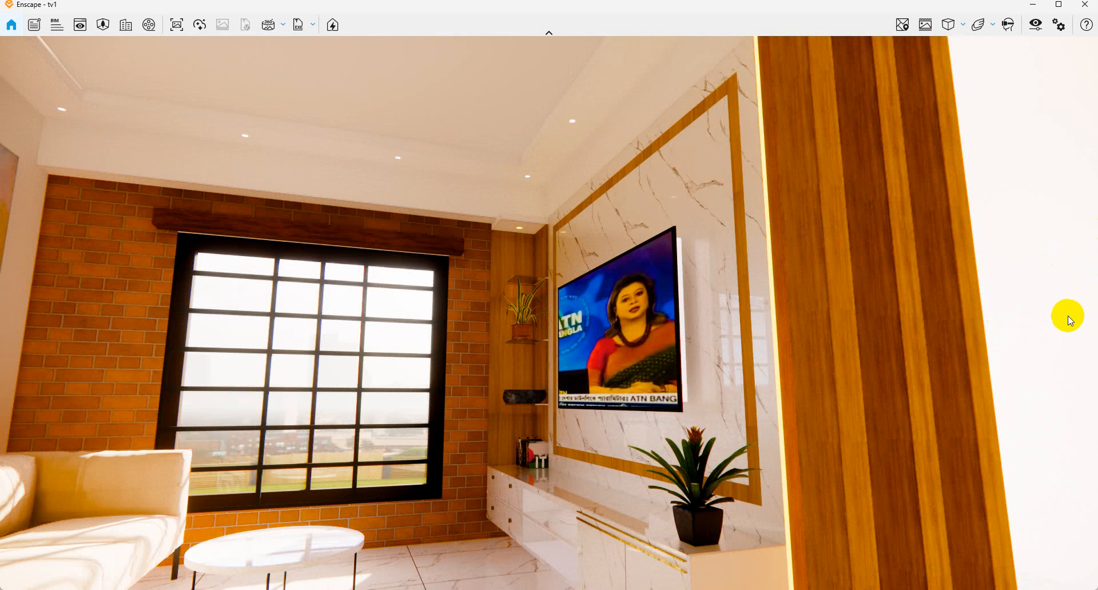
{"action": "left_click_drag", "start_coordinate": [731, 344], "coordinate": [593, 384]}
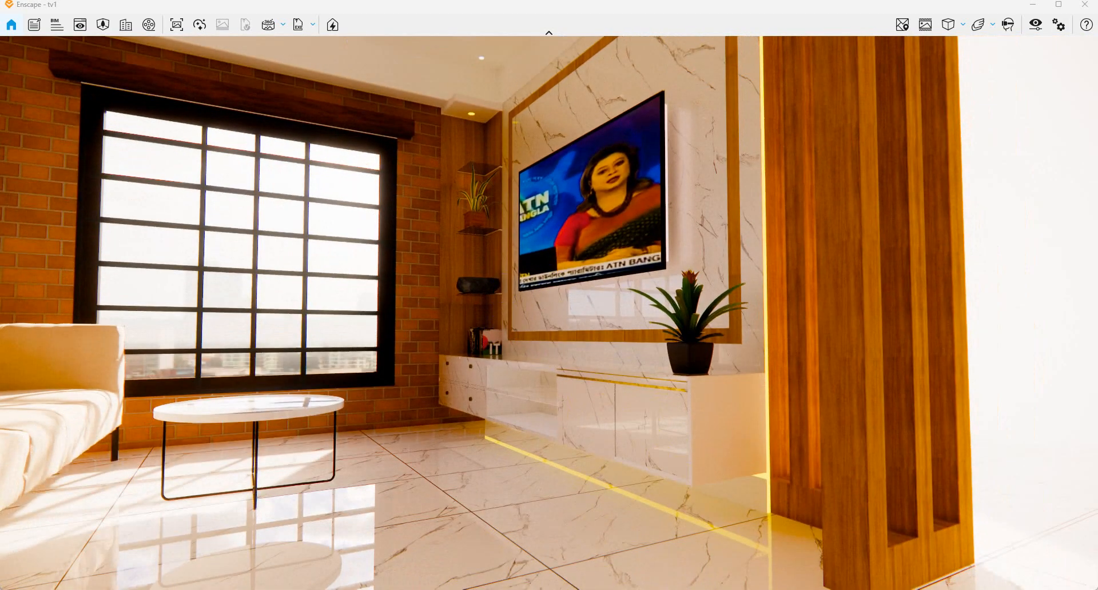
{"action": "scroll", "coordinate": [452, 278], "scroll_direction": "down", "scroll_amount": 3}
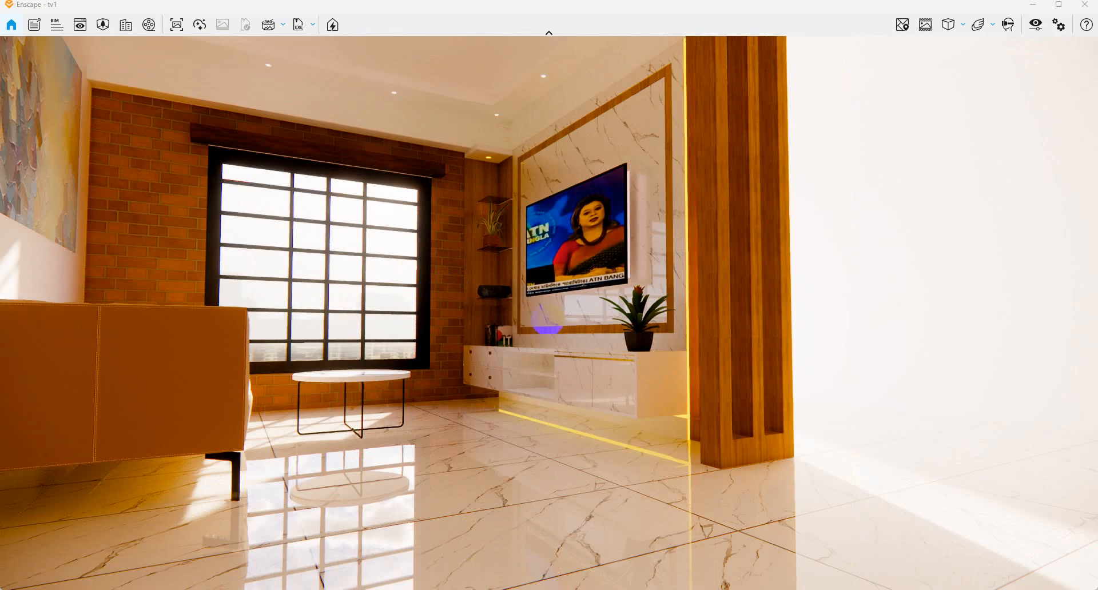
{"action": "left_click_drag", "start_coordinate": [547, 319], "coordinate": [432, 294]}
{"action": "scroll", "coordinate": [435, 296], "scroll_direction": "up", "scroll_amount": 3}
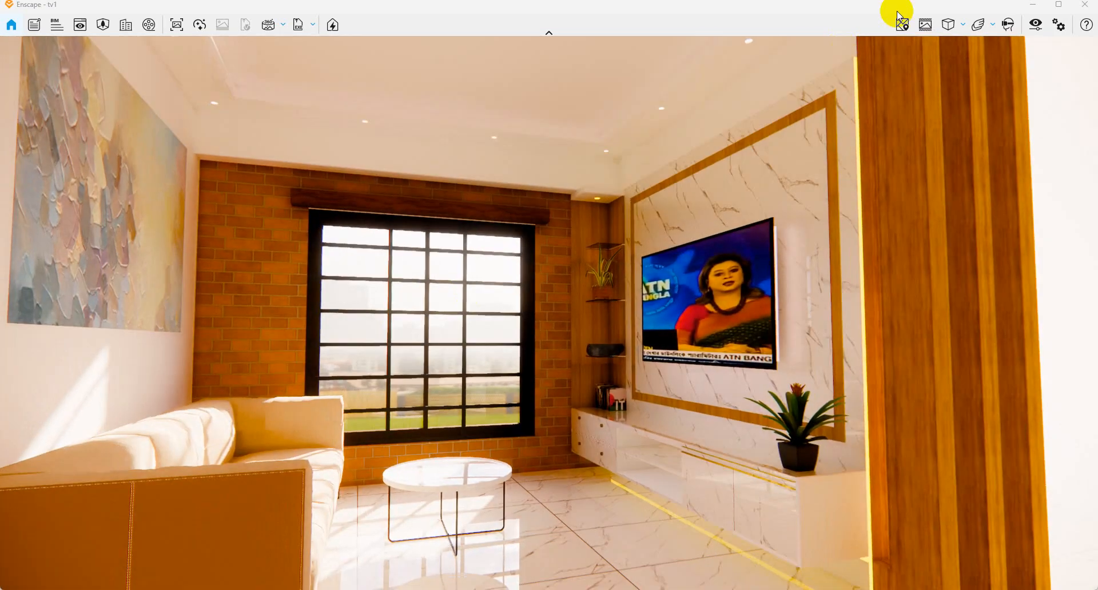
{"action": "left_click", "coordinate": [1035, 5]}
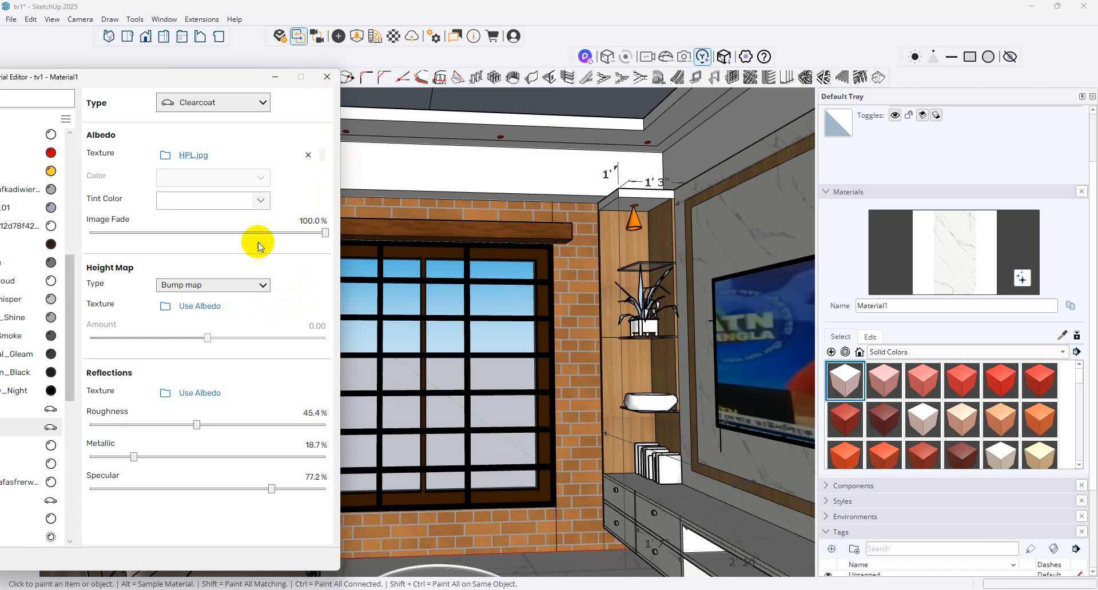
- Change the marble material's type to Self-illuminated with a luminance of 42,853 cd/m² and check the TV wall in the Enscape render
{"action": "left_click", "coordinate": [259, 104]}
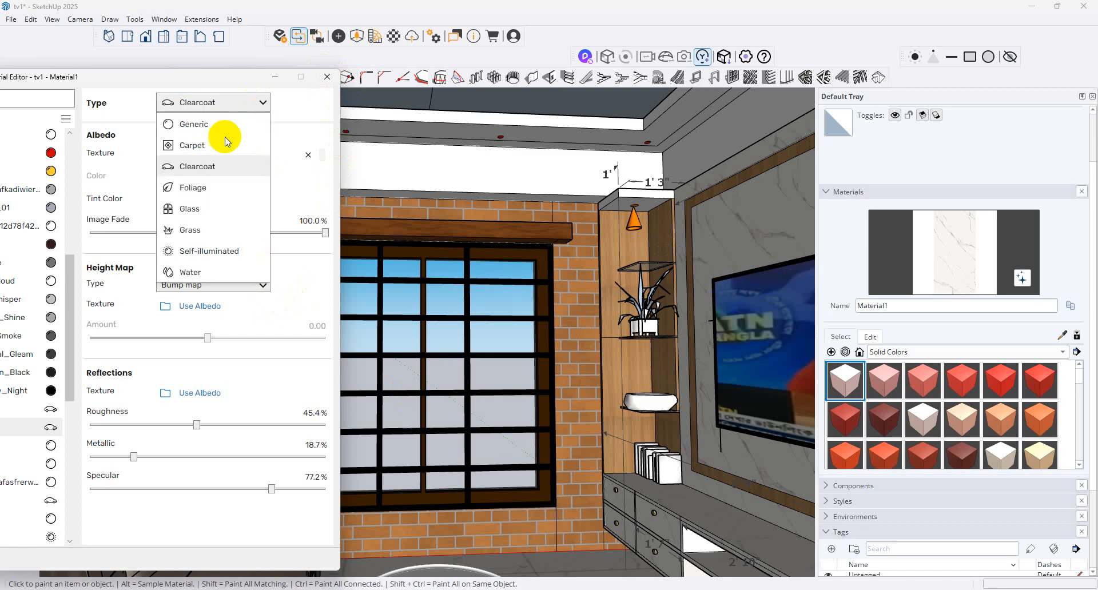
{"action": "left_click", "coordinate": [223, 252]}
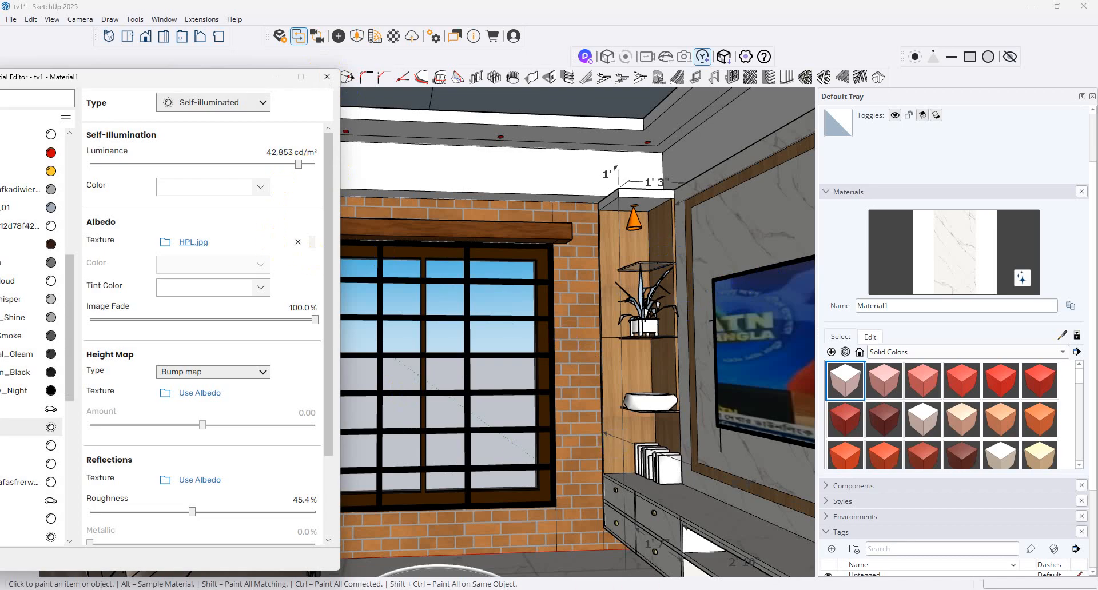
{"action": "left_click", "coordinate": [650, 551]}
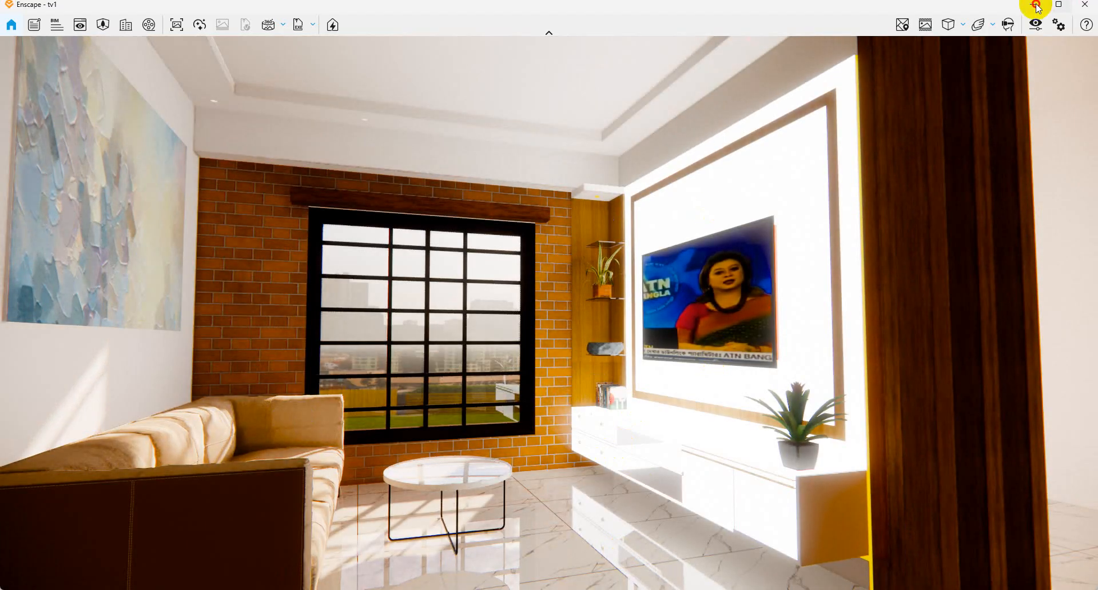
- Return to SketchUp from the Enscape render and set the marble material's type to Generic
{"action": "left_click", "coordinate": [1036, 4]}
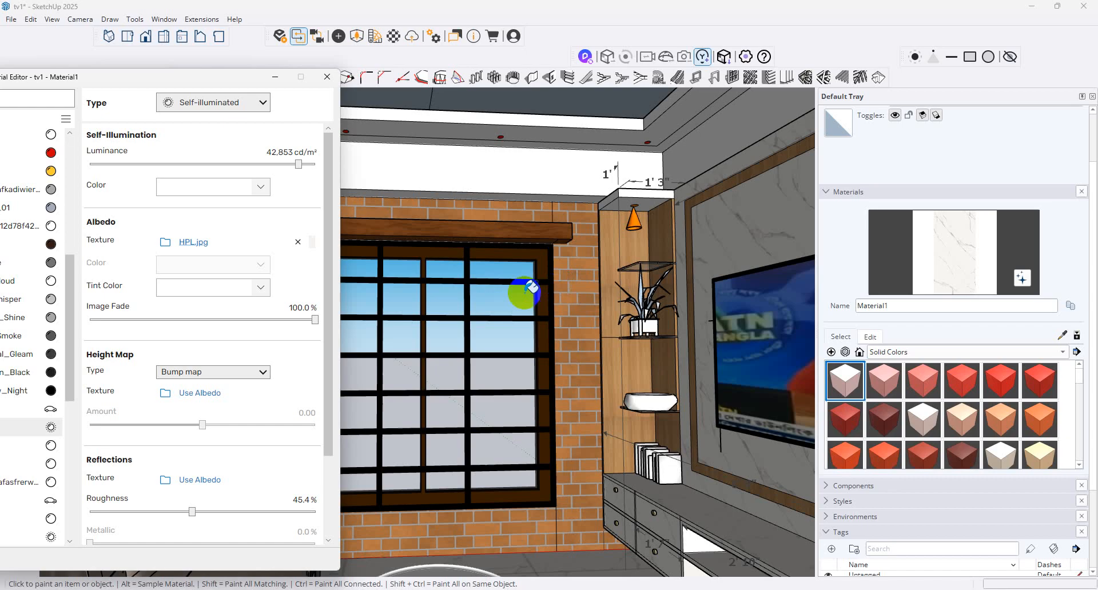
{"action": "left_click", "coordinate": [258, 103]}
{"action": "left_click", "coordinate": [240, 133]}
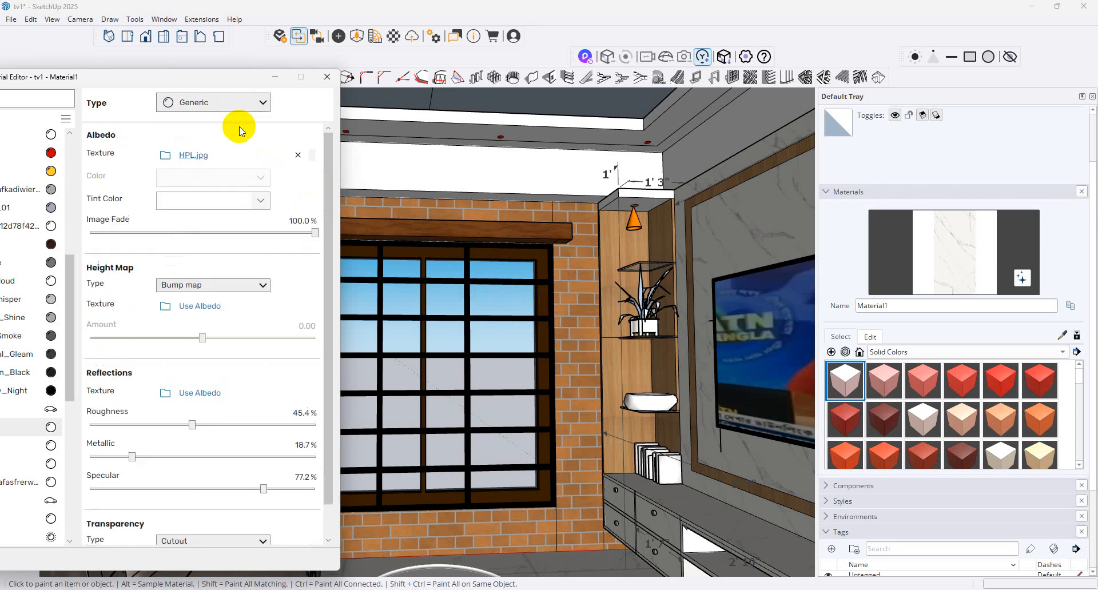
- Try the Water type on the marble material and check the TV wall in the Enscape render
{"action": "left_click", "coordinate": [252, 103]}
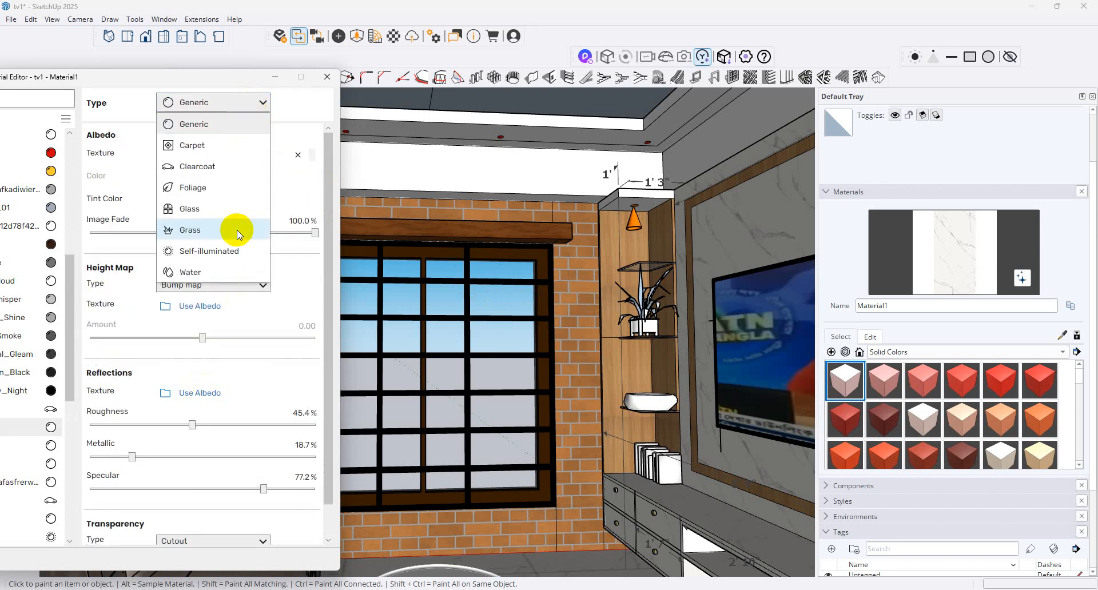
{"action": "left_click", "coordinate": [237, 271]}
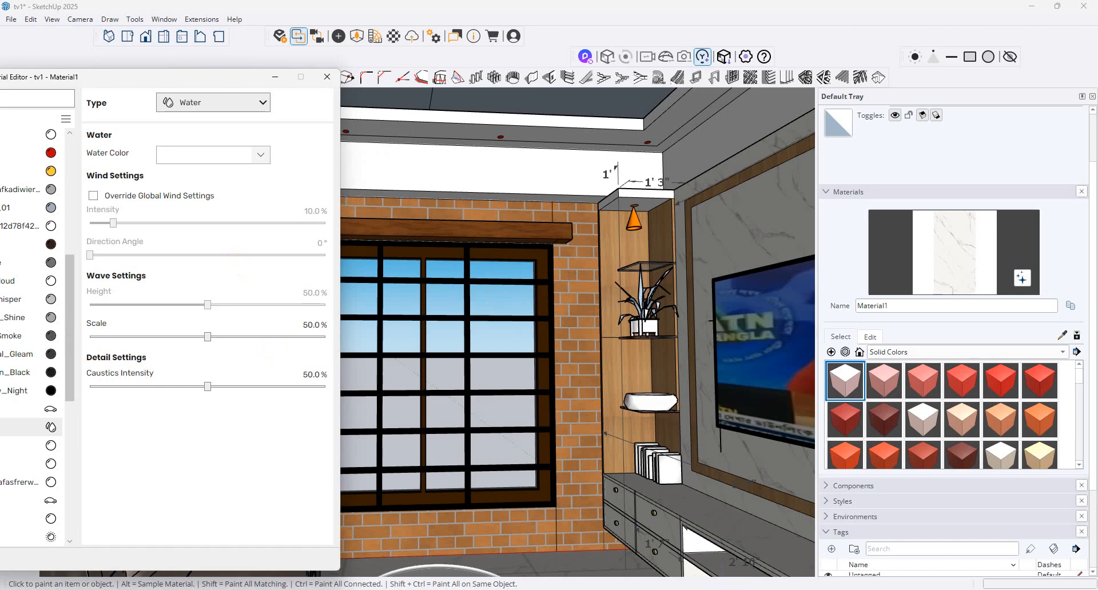
{"action": "left_click", "coordinate": [601, 531]}
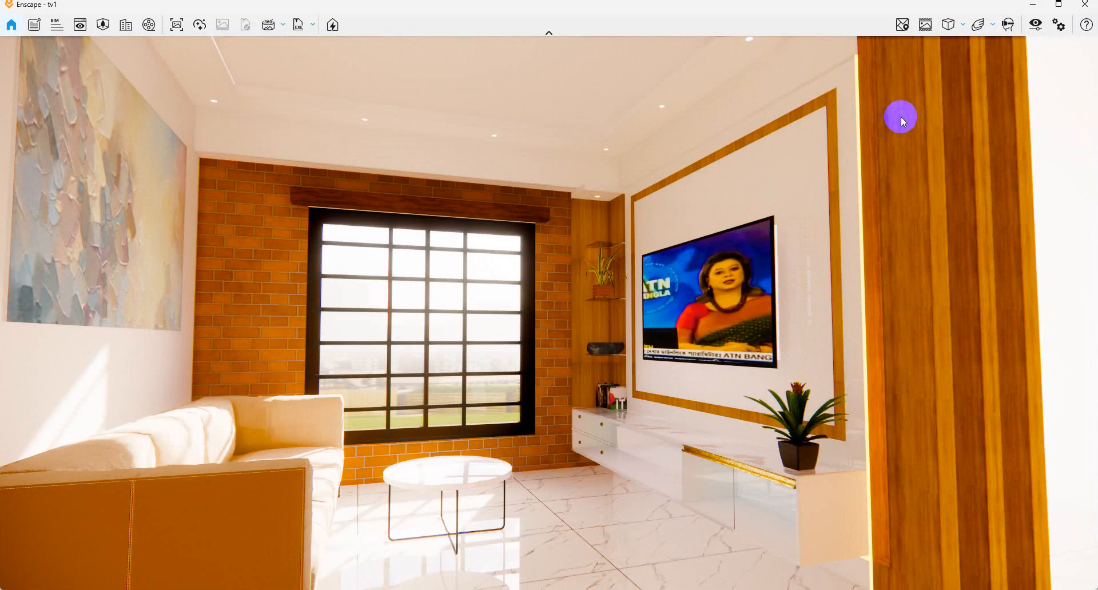
{"action": "left_click", "coordinate": [1032, 4]}
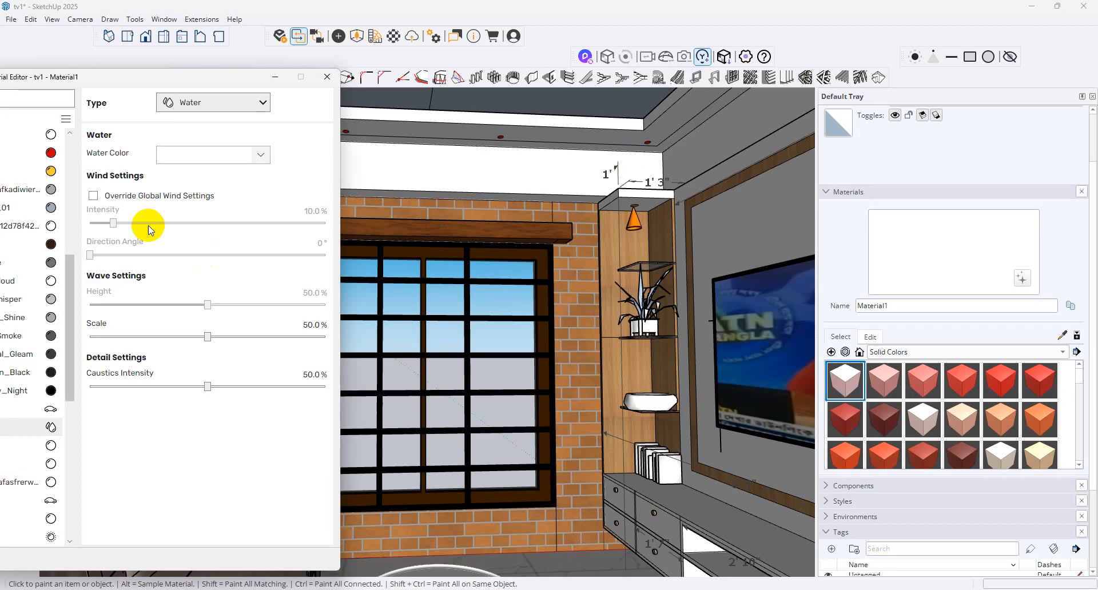
- Set the marble material's type back to Generic, view its HPL.jpg albedo texture settings, and close the Material Editor
{"action": "left_click", "coordinate": [211, 114]}
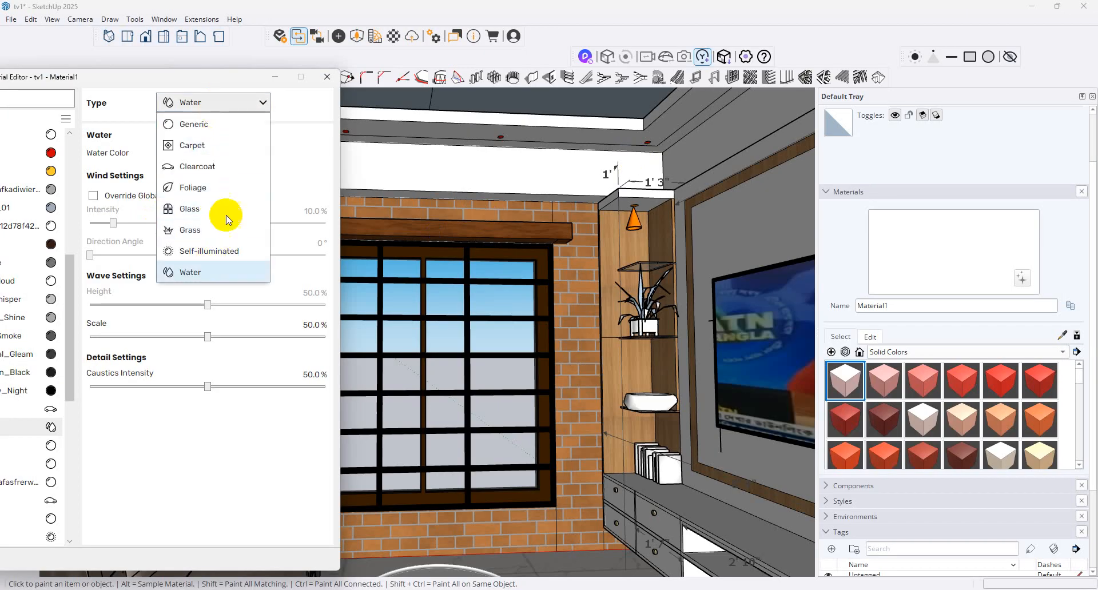
{"action": "left_click", "coordinate": [210, 125]}
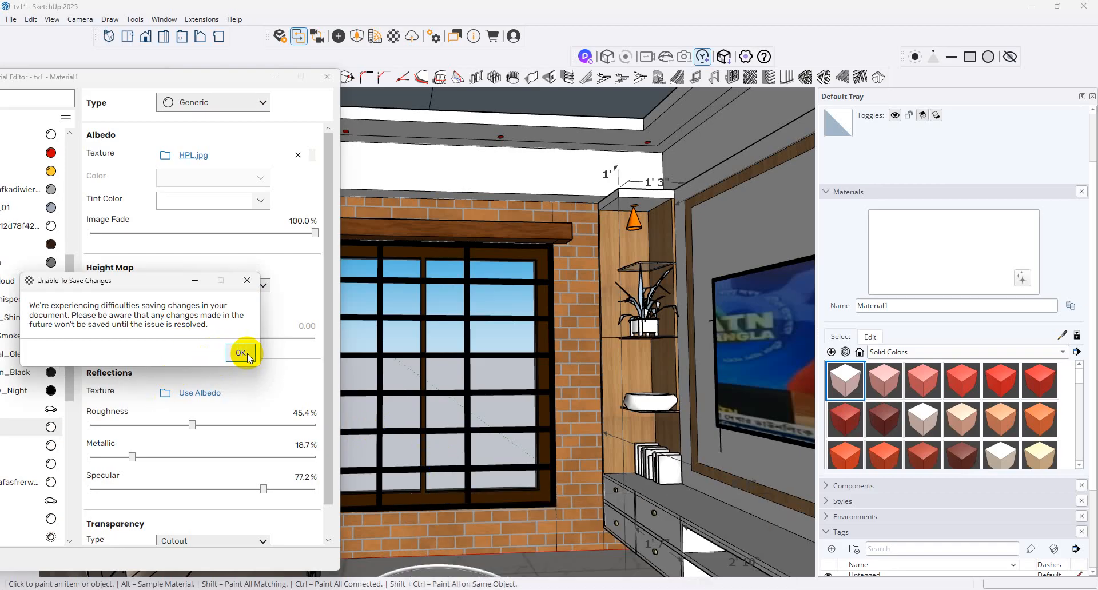
{"action": "left_click", "coordinate": [241, 353]}
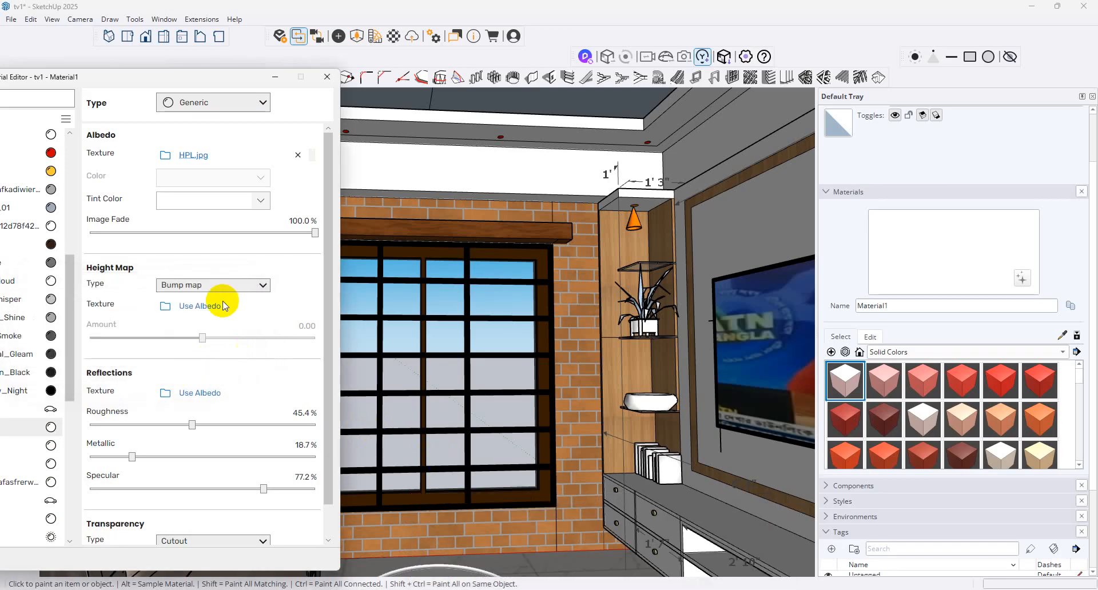
{"action": "left_click", "coordinate": [199, 156]}
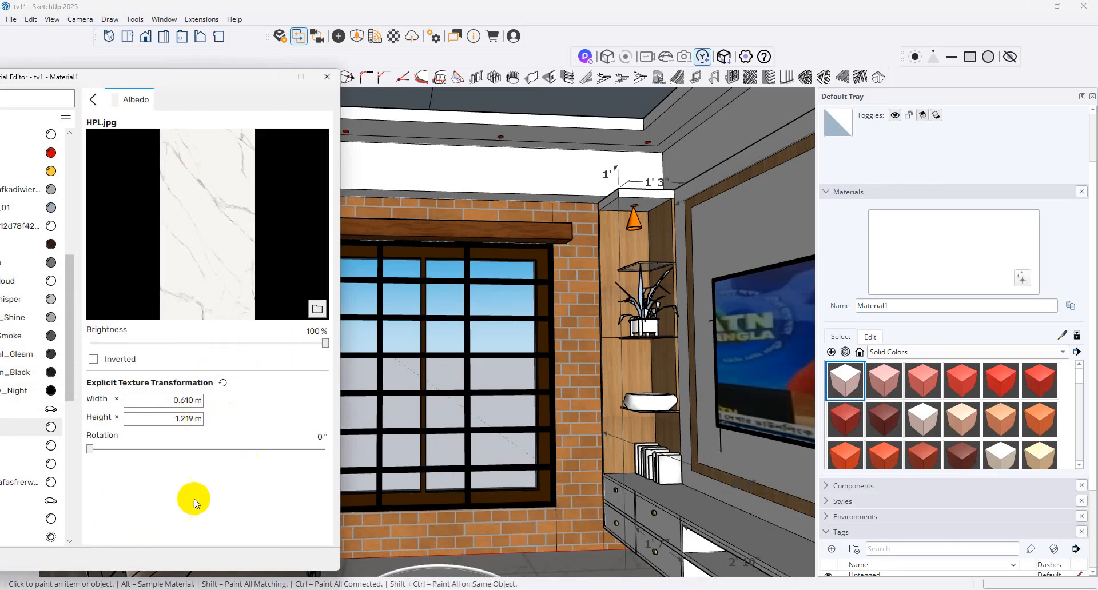
{"action": "left_click", "coordinate": [327, 77]}
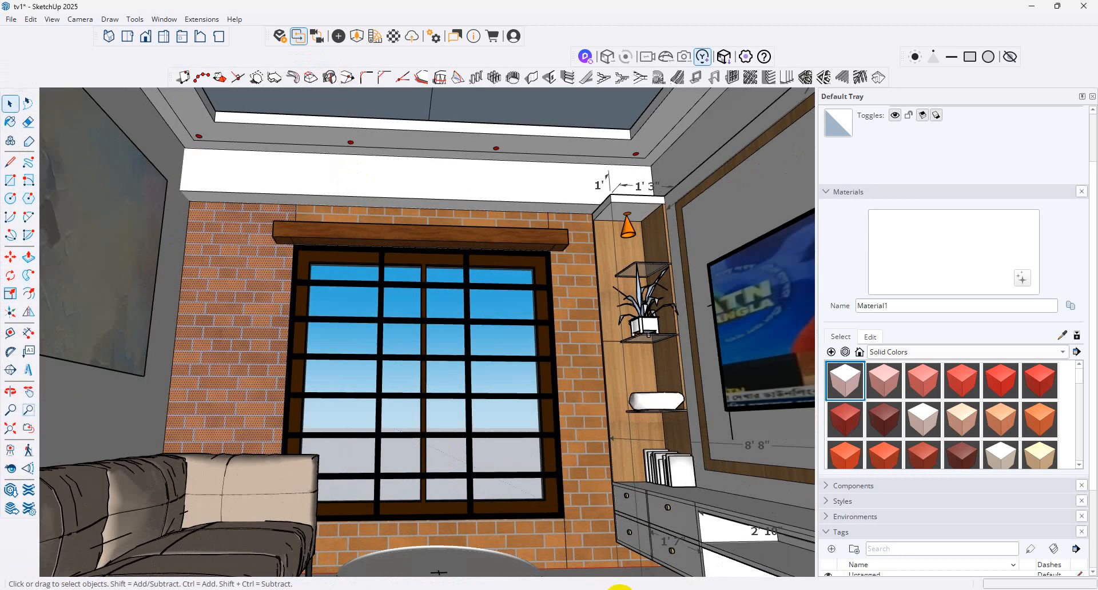
{"action": "middle_click_drag", "start_coordinate": [377, 441], "coordinate": [564, 573]}
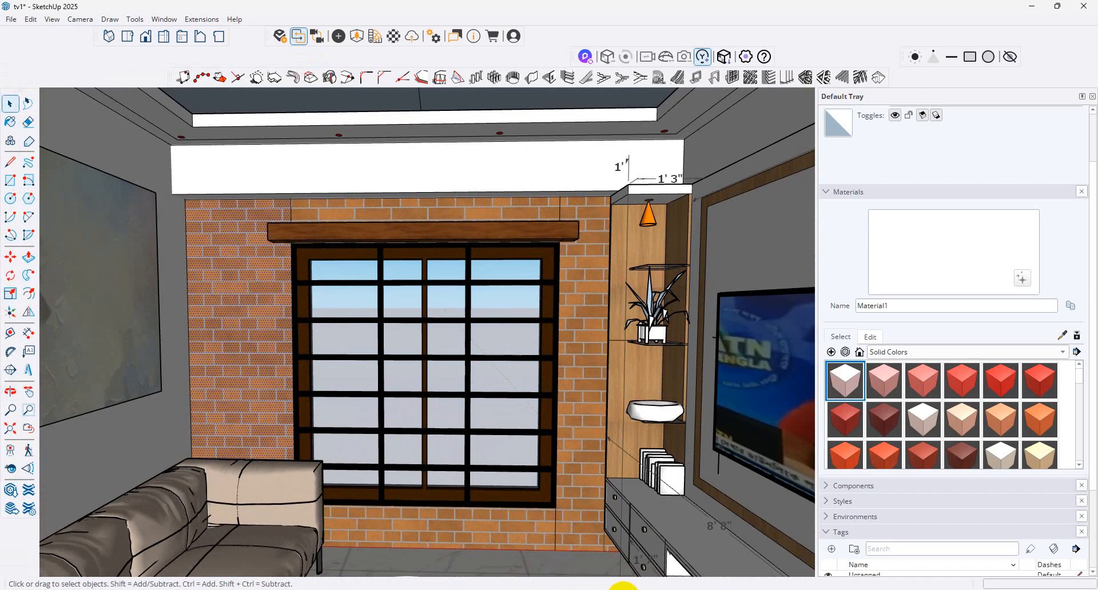